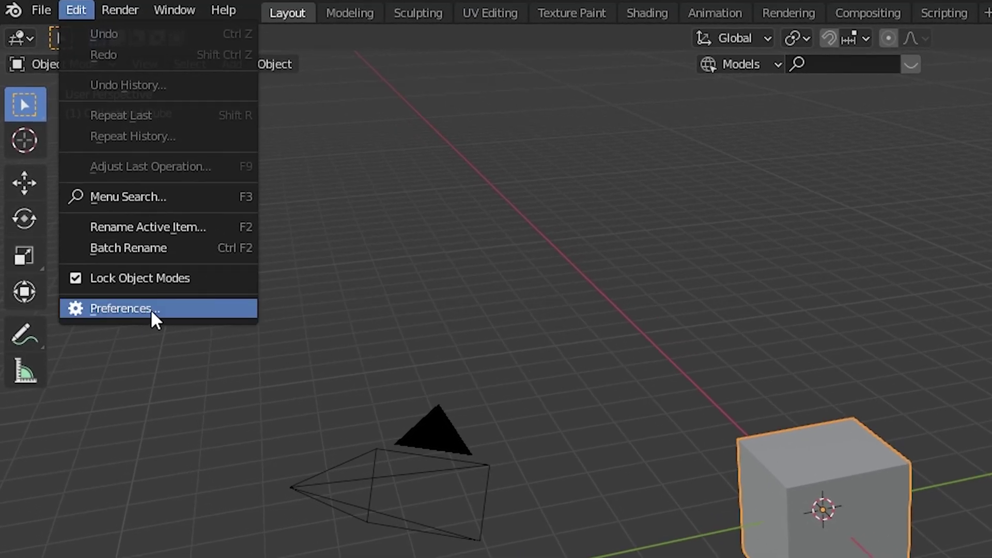
Step: Find the Node Wrangler add-on in the preferences, make sure it is enabled, and close the preferences
left_click(152, 310)
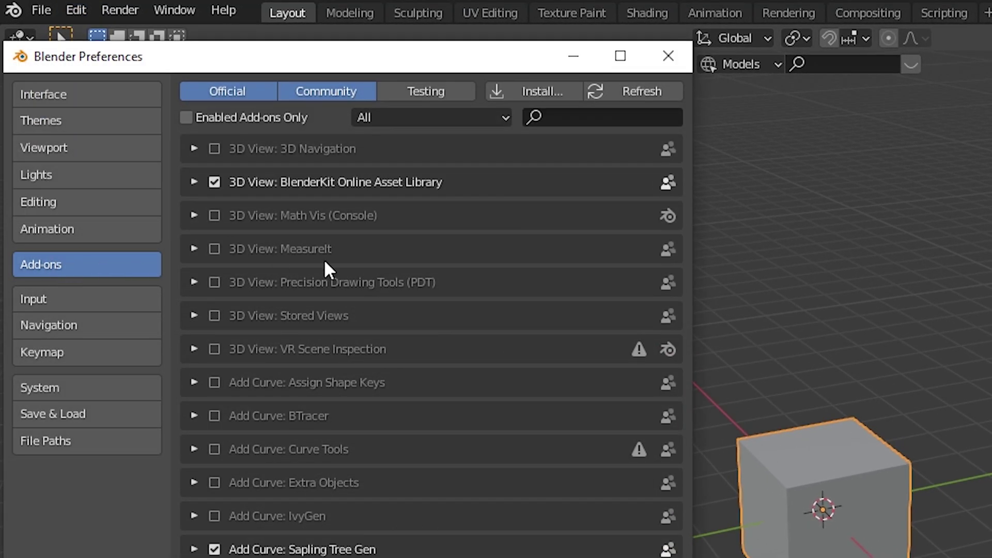
left_click(585, 115)
type("n")
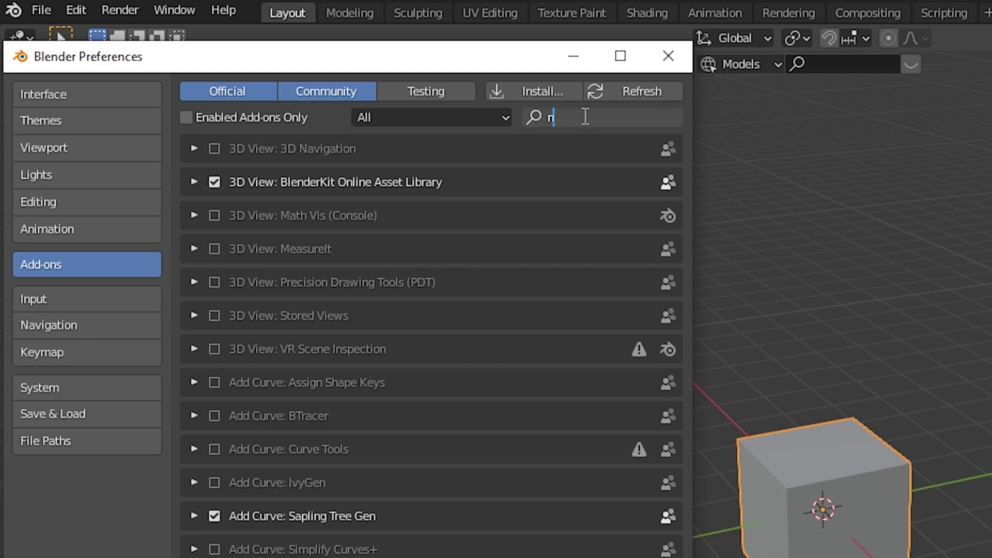
type("ode wrang")
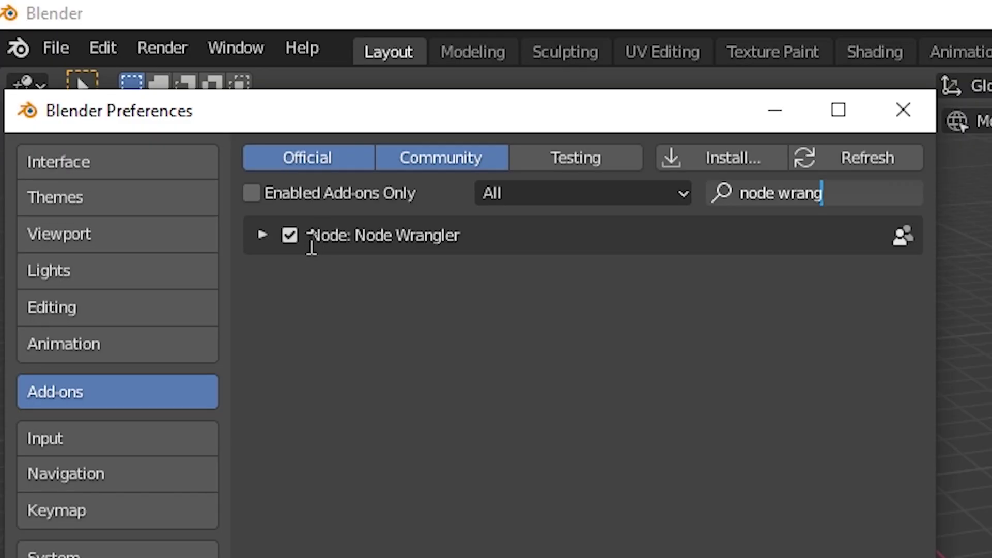
left_click(288, 236)
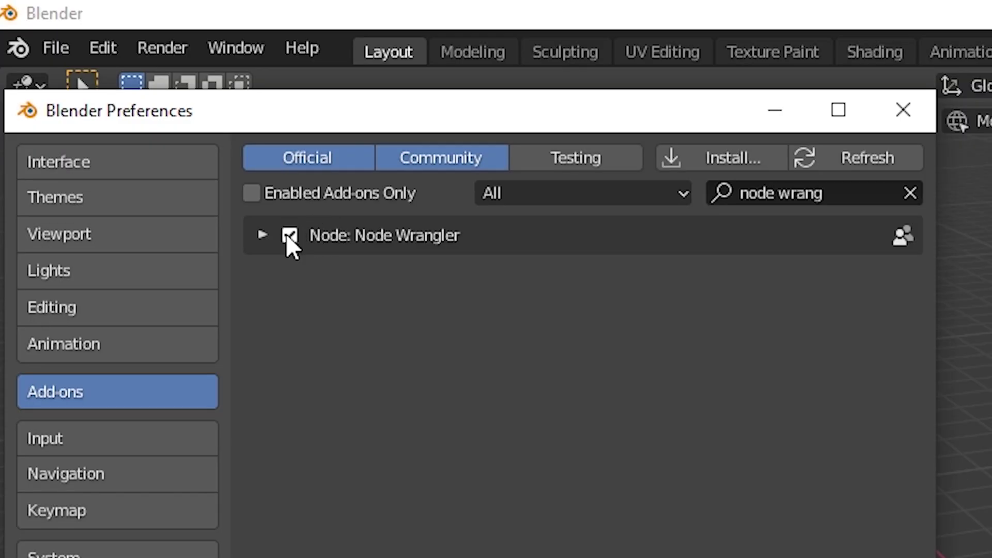
left_click(290, 237)
left_click(285, 238)
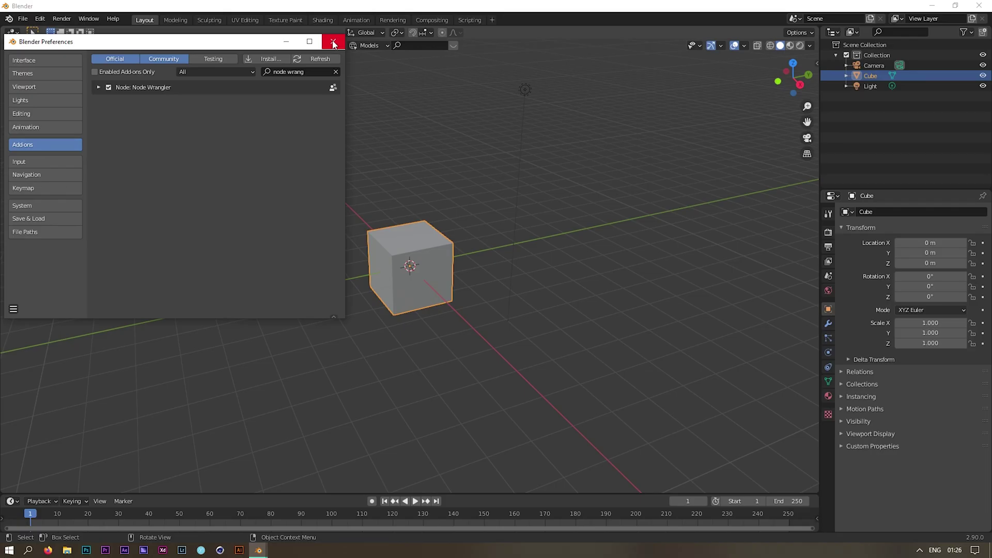
left_click(333, 42)
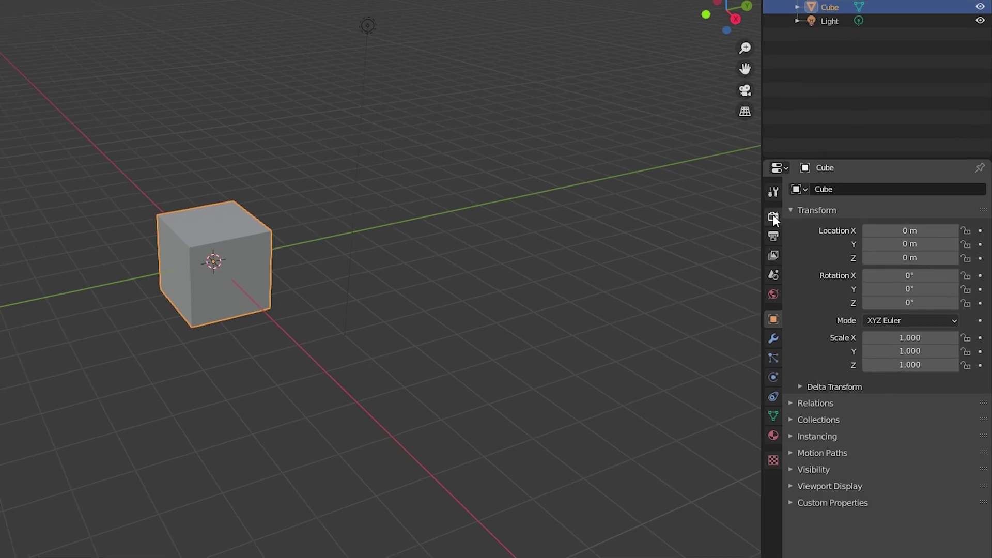
Step: Set the scene's render engine to Eevee in the render properties
left_click(773, 217)
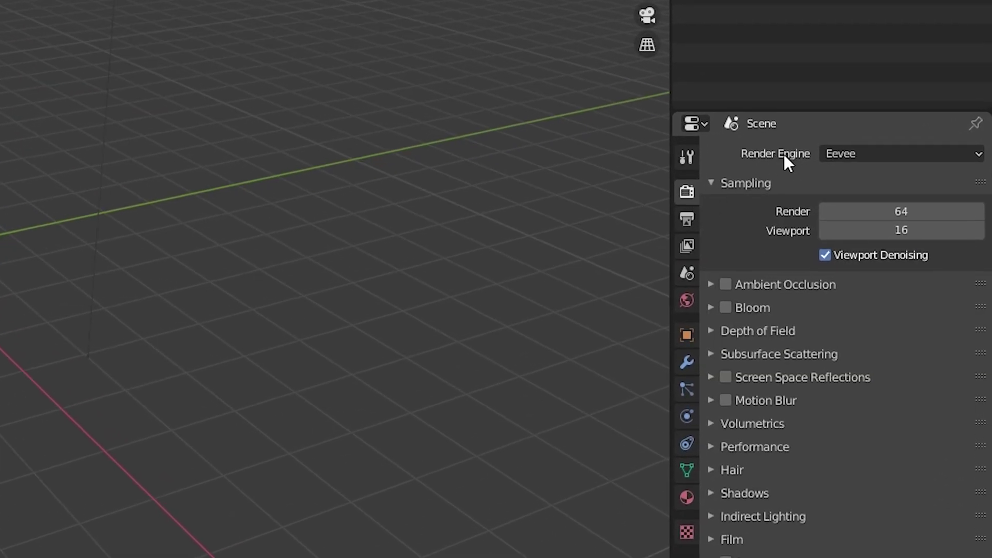
left_click(850, 155)
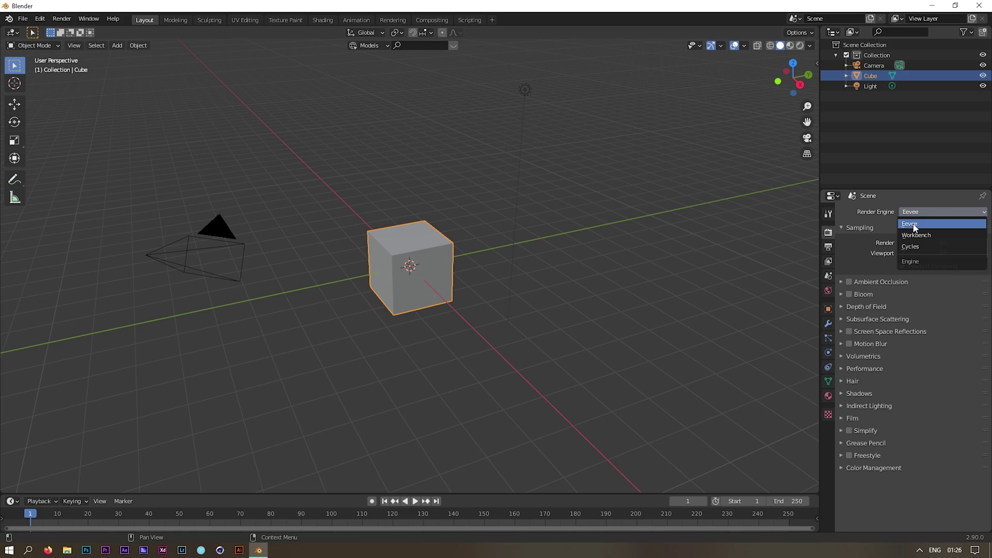
left_click(920, 224)
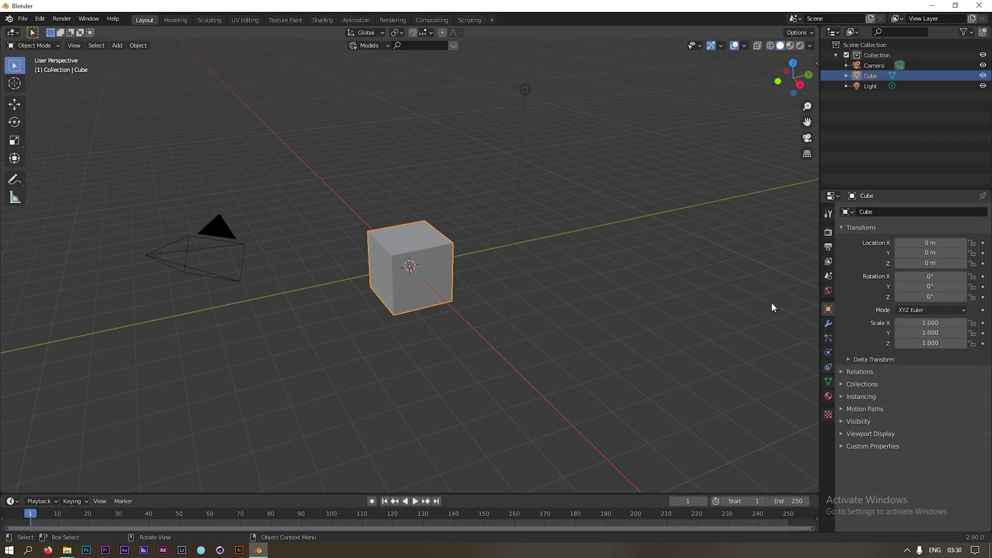
Step: Add a Bevel modifier to the default cube
left_click(828, 324)
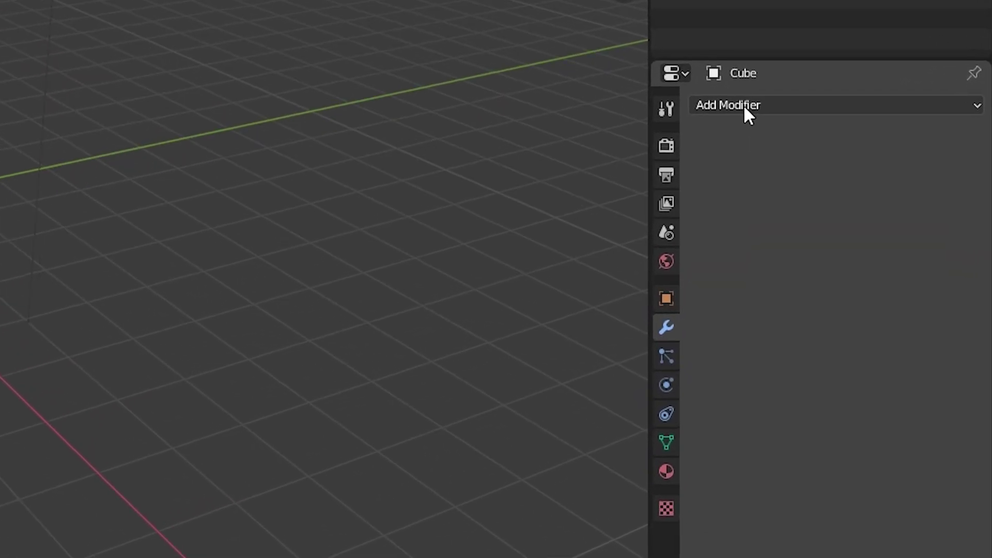
left_click(806, 156)
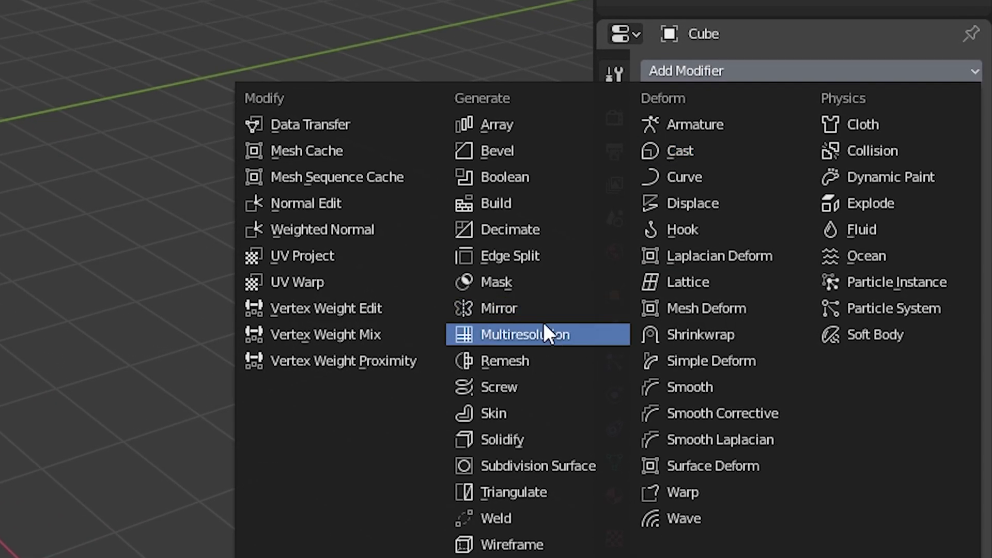
left_click(549, 152)
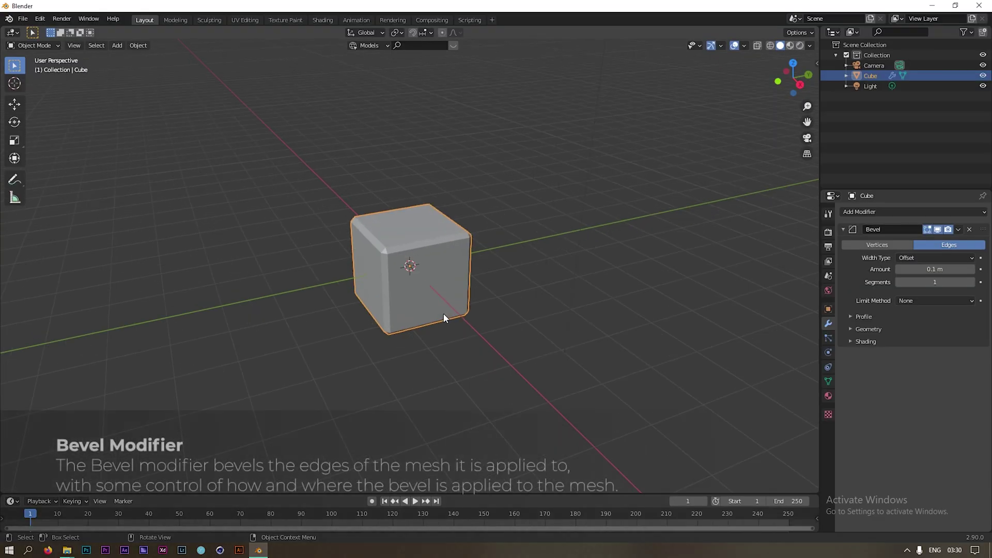
scroll(444, 313, "up", 6)
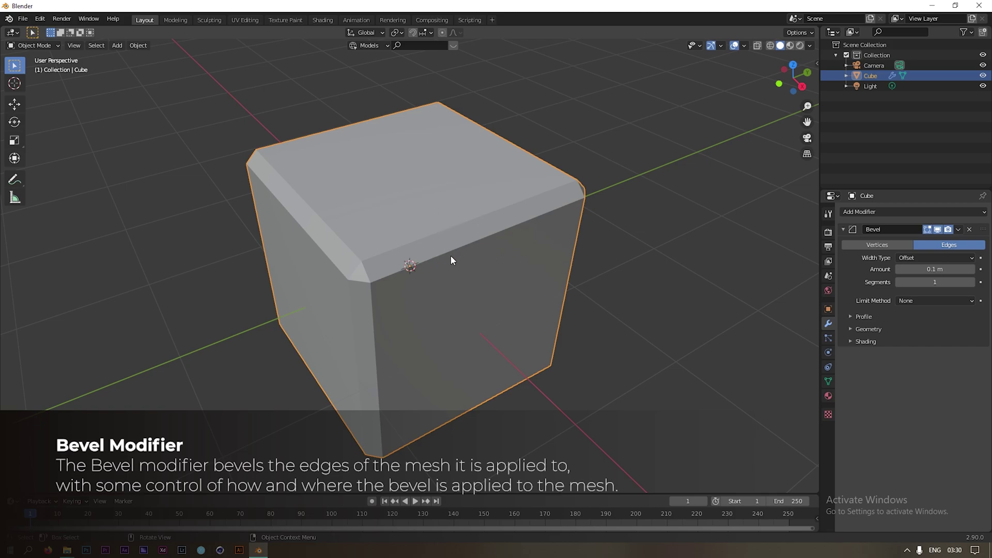
scroll(450, 257, "up", 4)
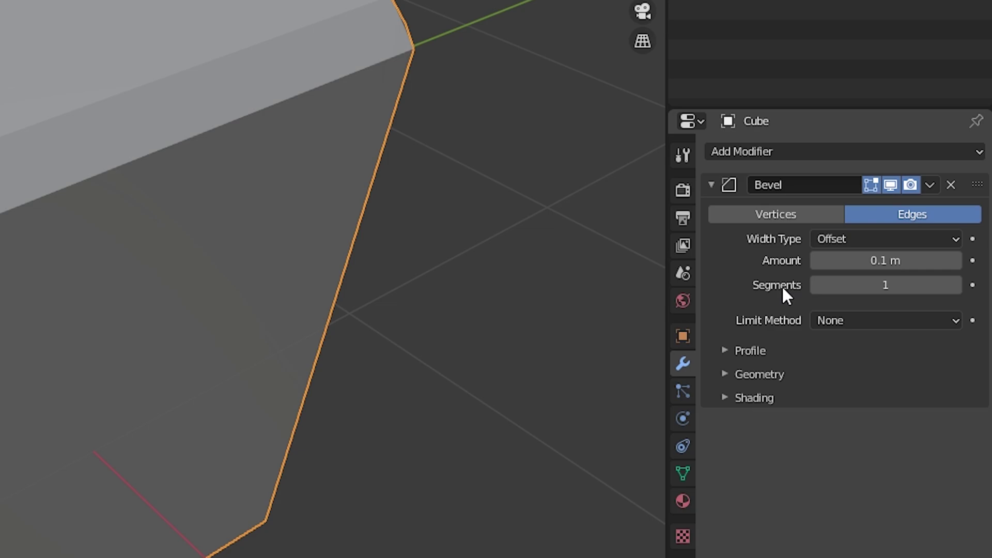
Step: Set the cube's Bevel modifier to 10 segments and inspect the rounded edges
left_click(847, 285)
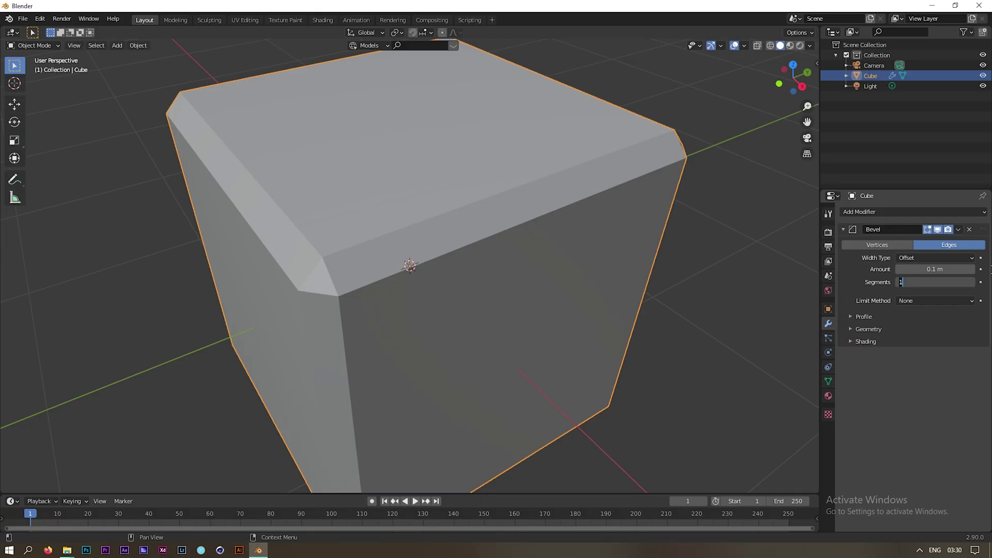
type("10")
key("Return")
middle_click_drag(727, 317, 519, 300)
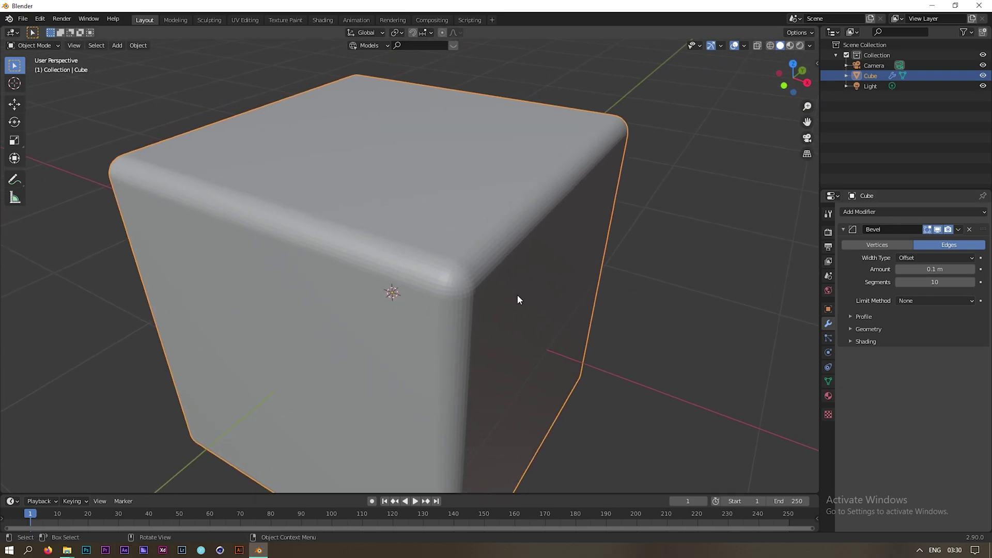
scroll(527, 269, "up", 1)
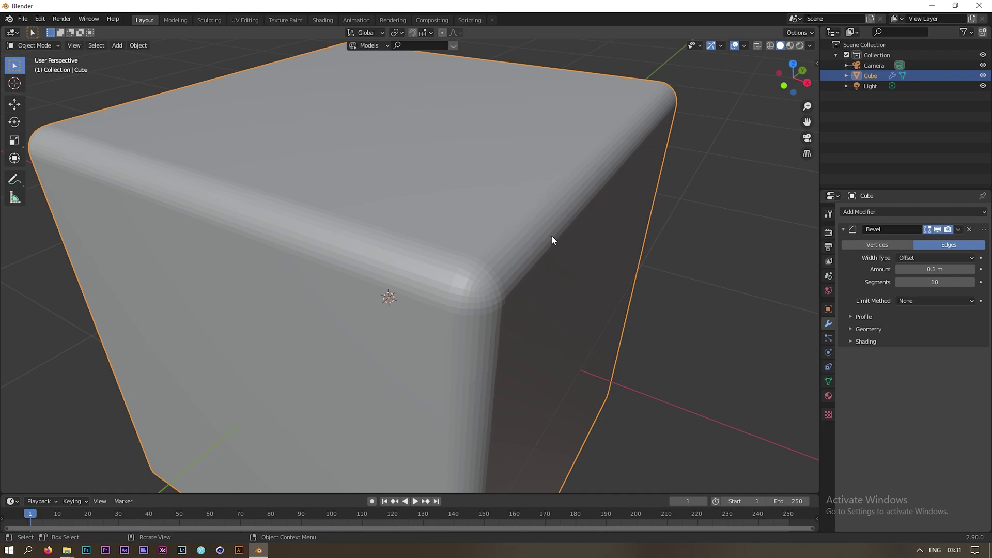
scroll(538, 238, "down", 1)
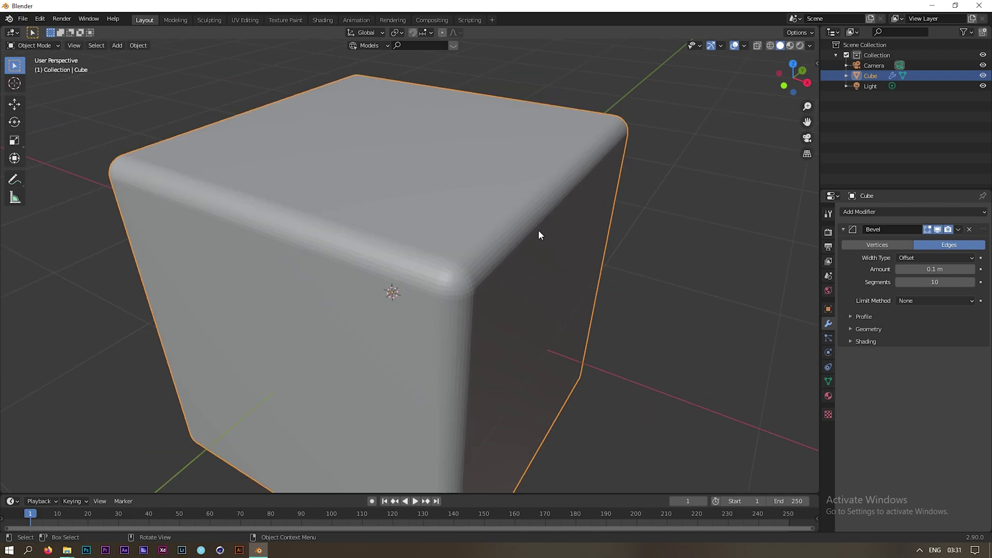
scroll(583, 273, "up", 2)
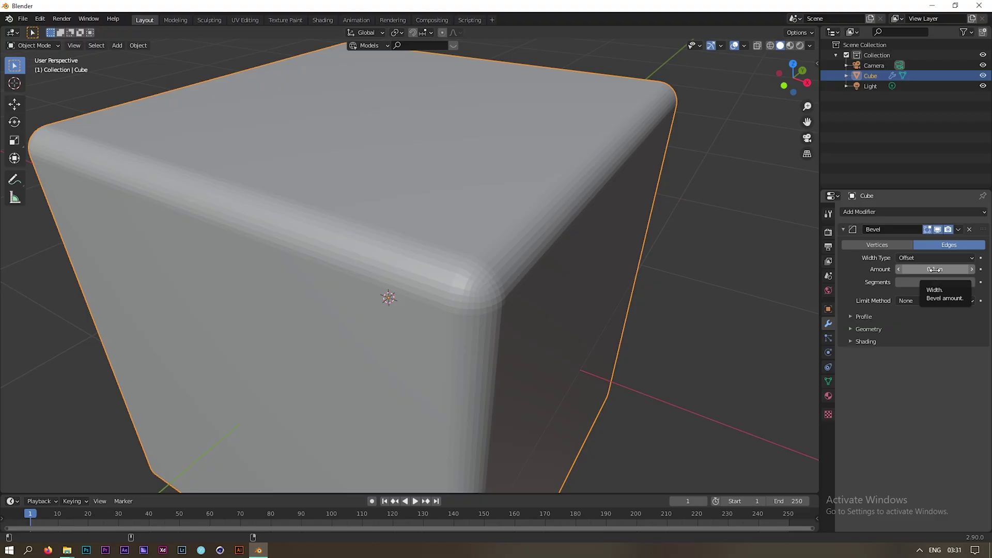
Step: Set the cube's bevel amount to 0.014 m, then deselect the cube
left_click_drag(878, 260, 819, 260)
scroll(549, 290, "down", 3)
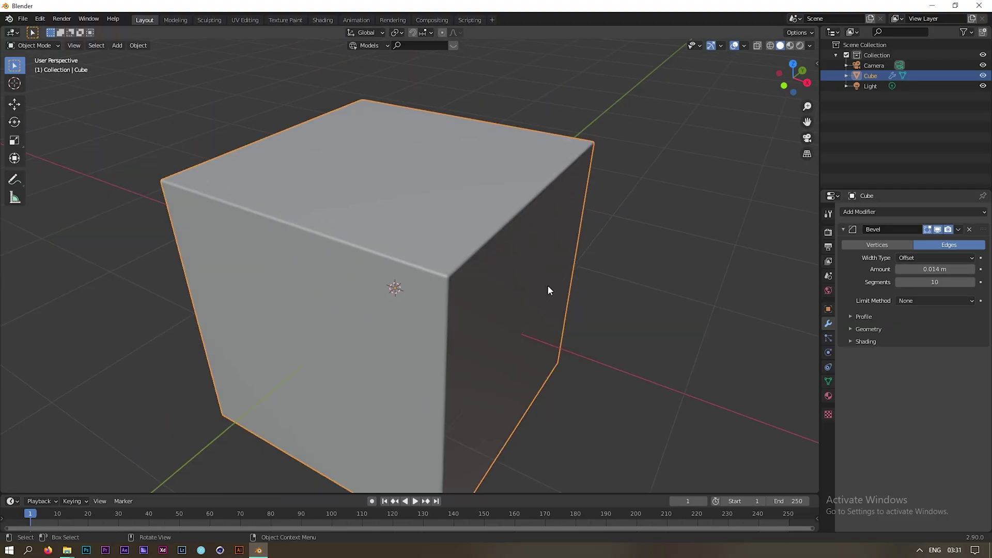
scroll(555, 283, "down", 4)
left_click(634, 237)
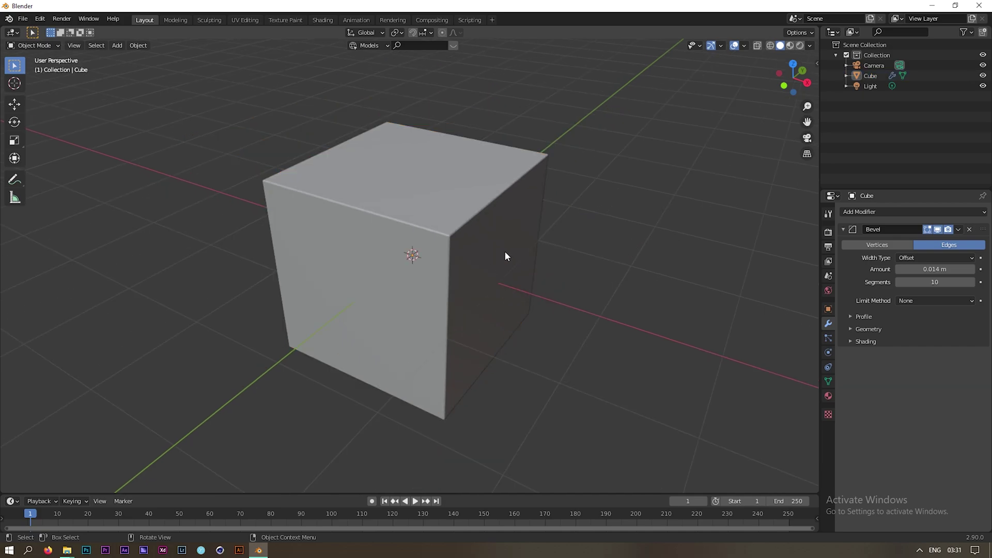
Step: Duplicate the beveled cube and keep the copy at the original's position
left_click(458, 182)
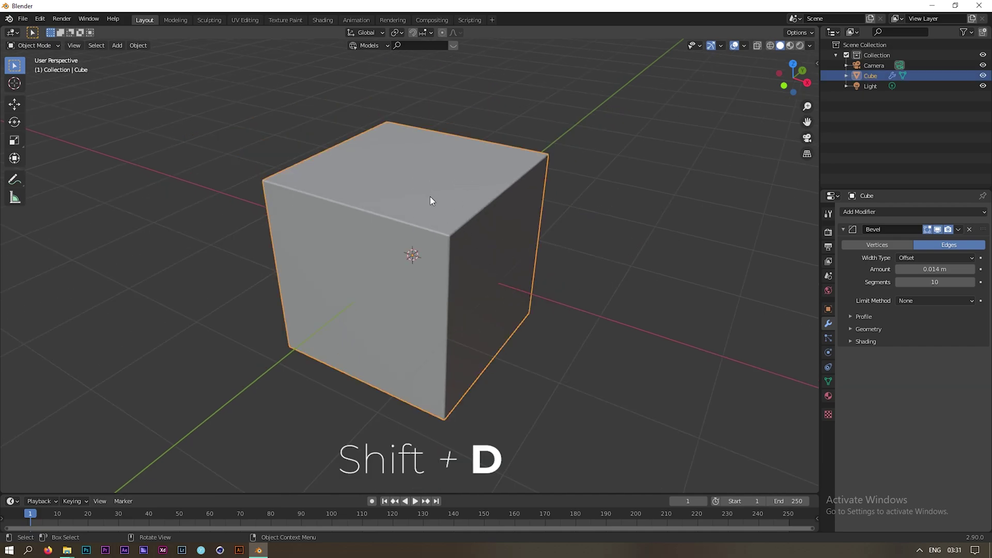
key("shift+d")
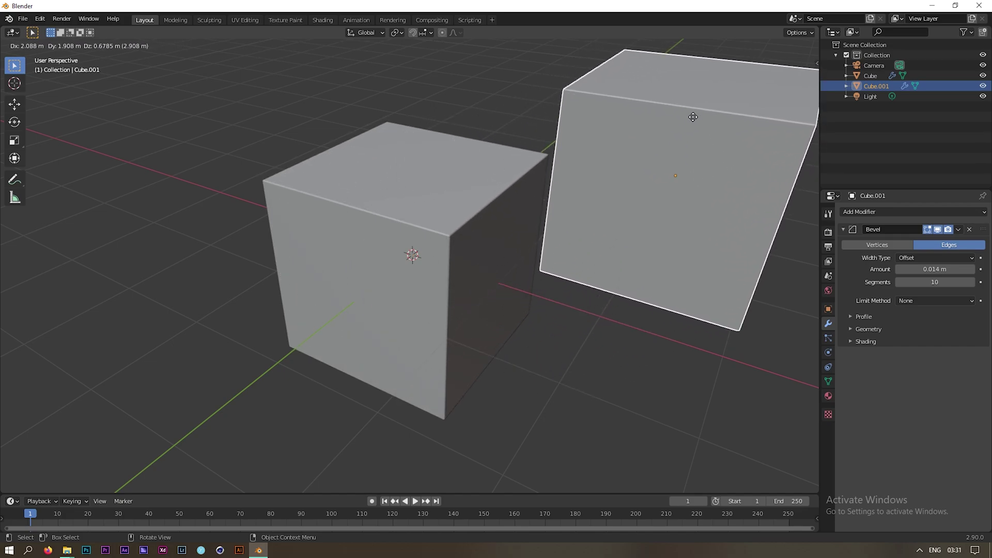
right_click(693, 117)
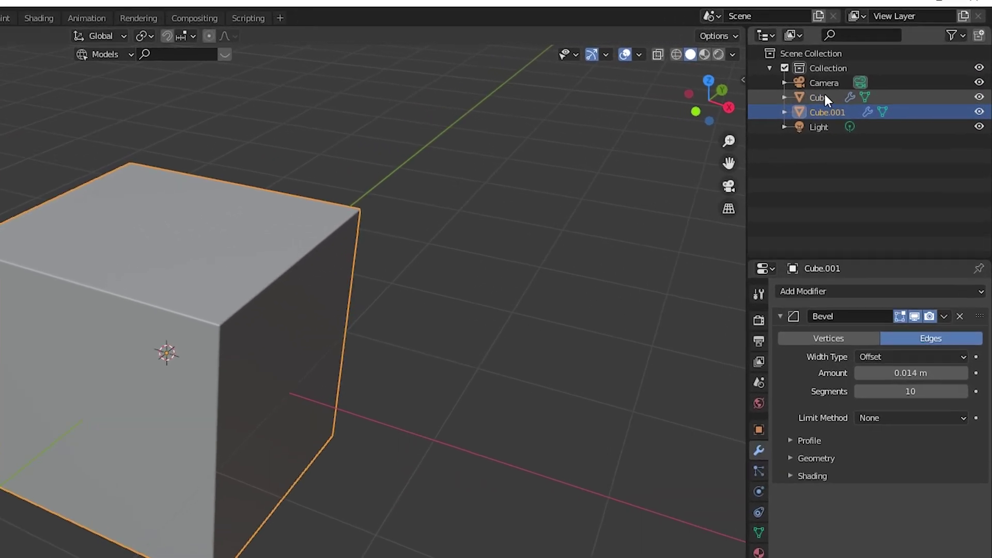
Step: Add a Wireframe modifier to the duplicated cube, Cube.001
left_click(870, 77)
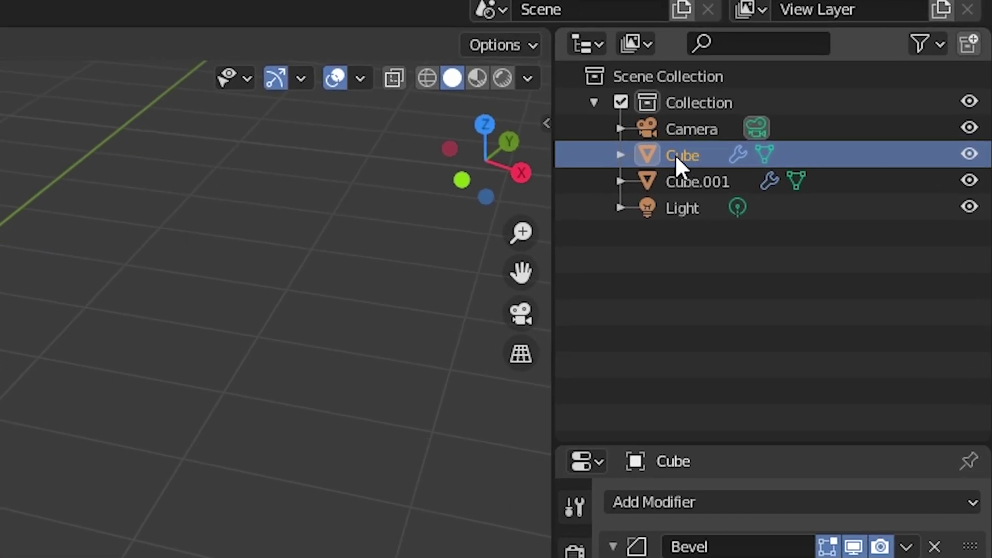
left_click(689, 181)
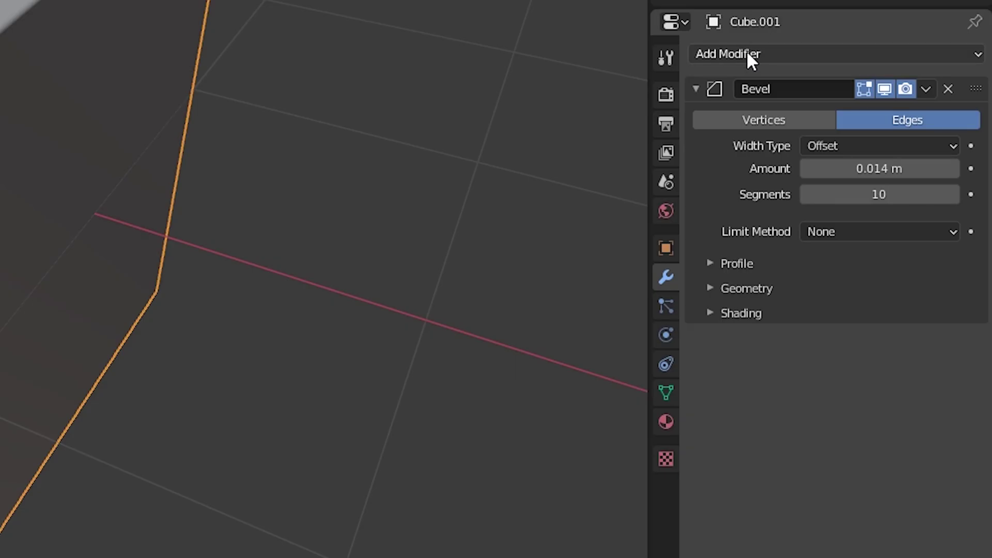
left_click(868, 210)
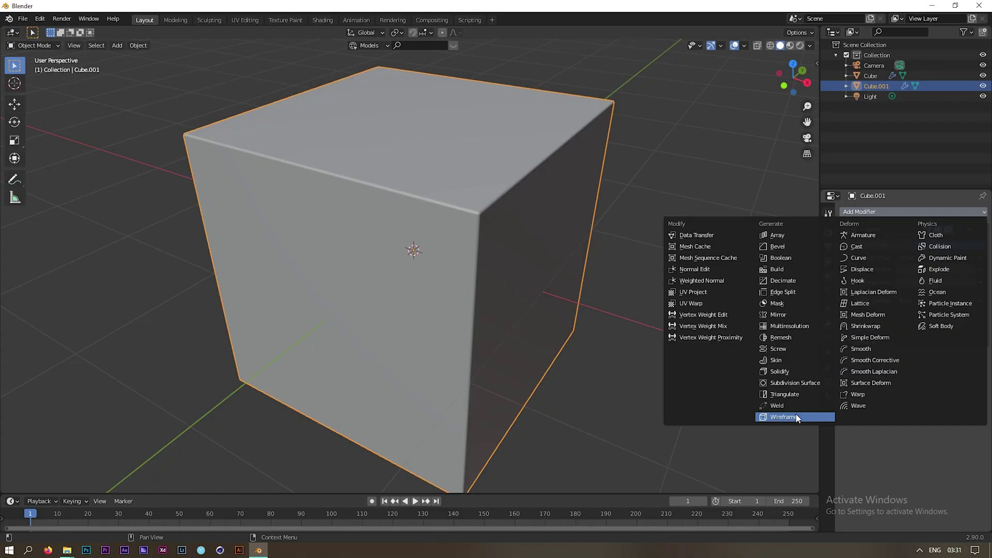
left_click(577, 463)
scroll(504, 264, "up", 4)
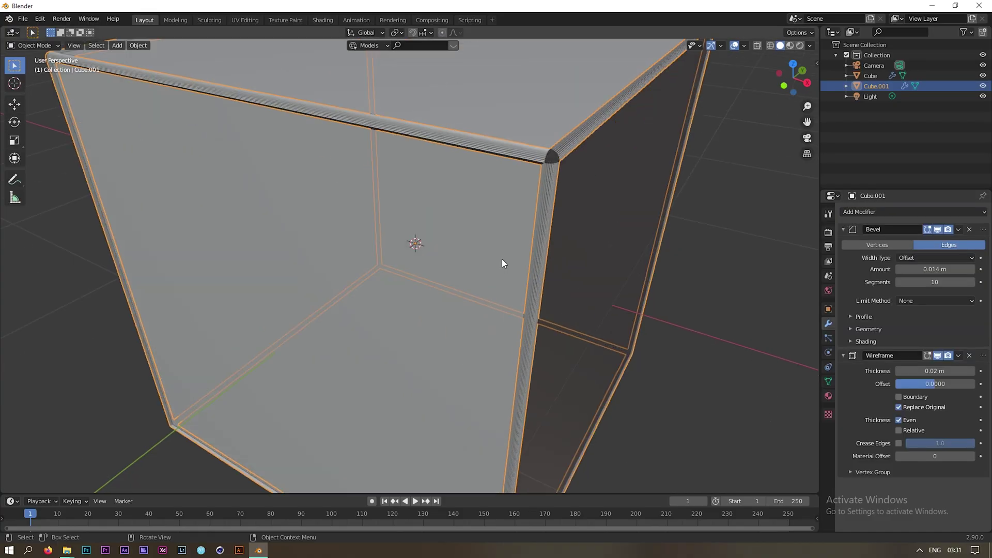
scroll(555, 212, "down", 4)
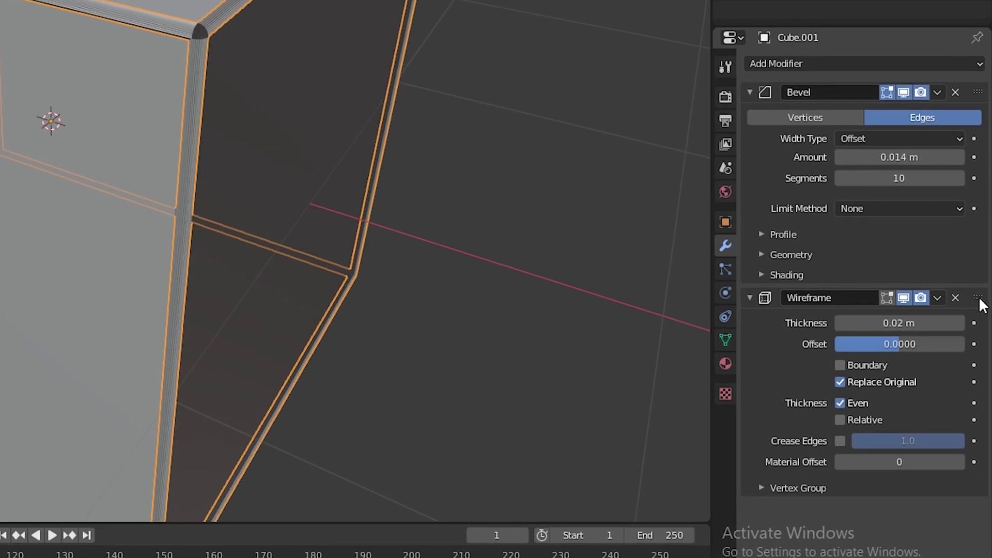
Step: Move the Wireframe modifier above the Bevel modifier in Cube.001's stack and inspect the frame's corner
left_click_drag(979, 300, 976, 91)
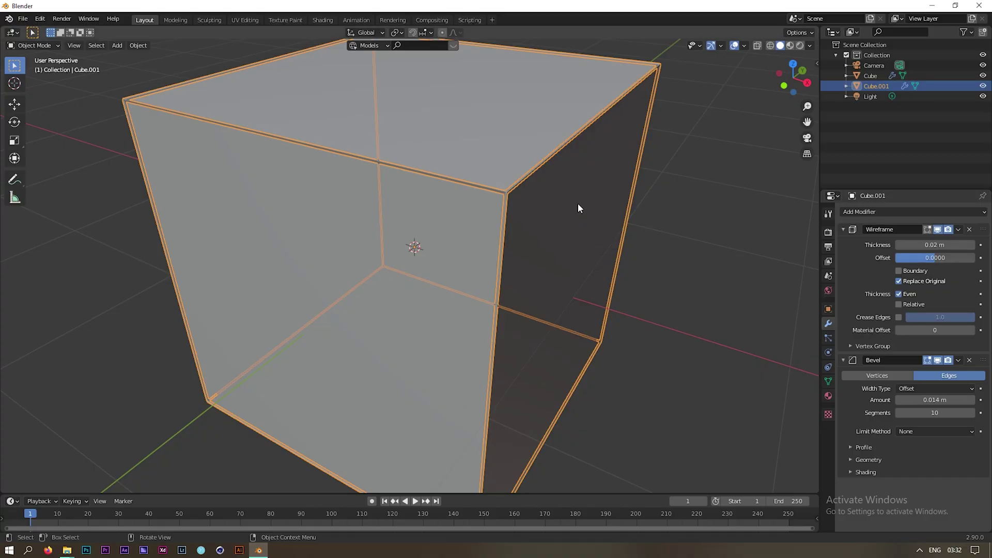
scroll(578, 209, "up", 10)
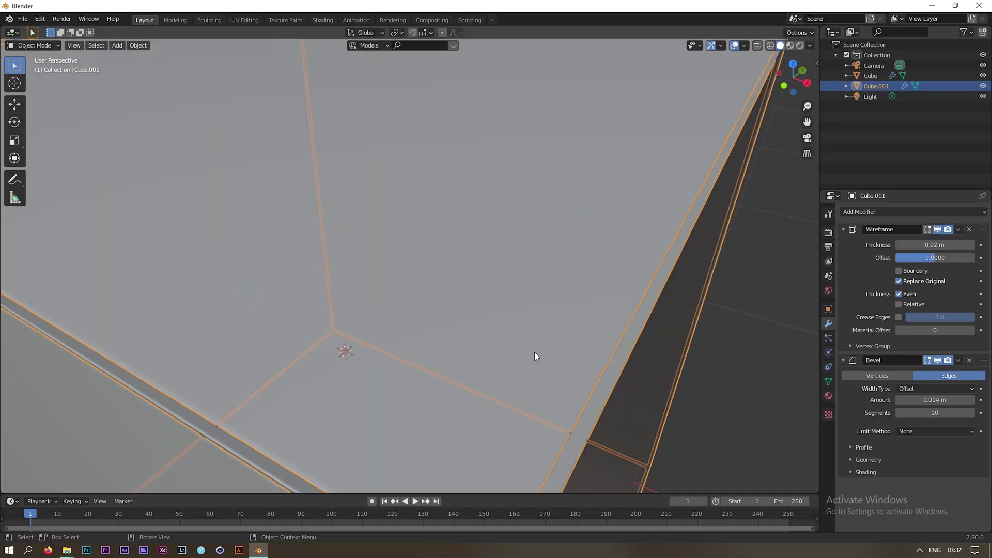
scroll(534, 355, "down", 8)
middle_click_drag(478, 271, 486, 226, "shift")
scroll(465, 313, "up", 4)
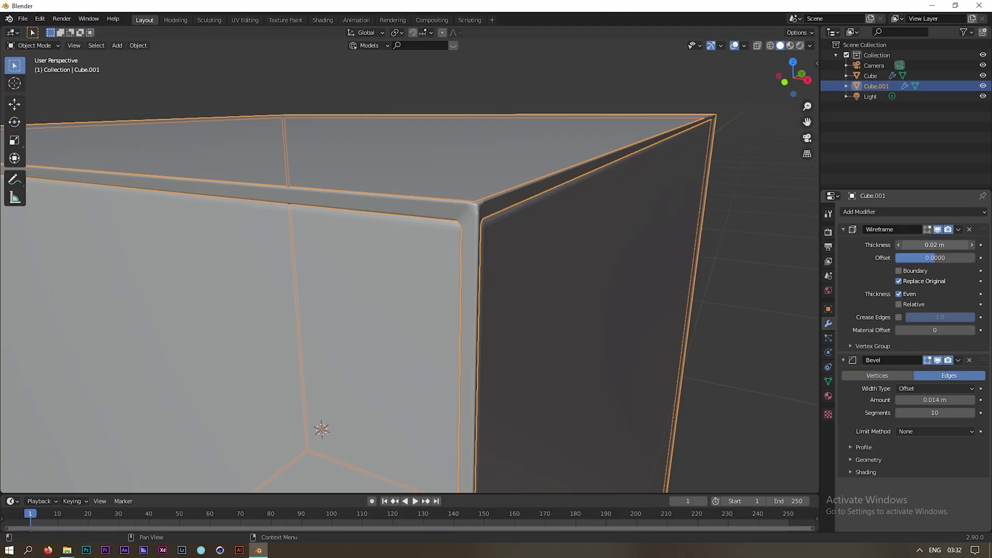
Step: Set Cube.001's wireframe thickness to 0.122 m and deselect the frame
left_click_drag(935, 244, 951, 245)
scroll(729, 296, "down", 5)
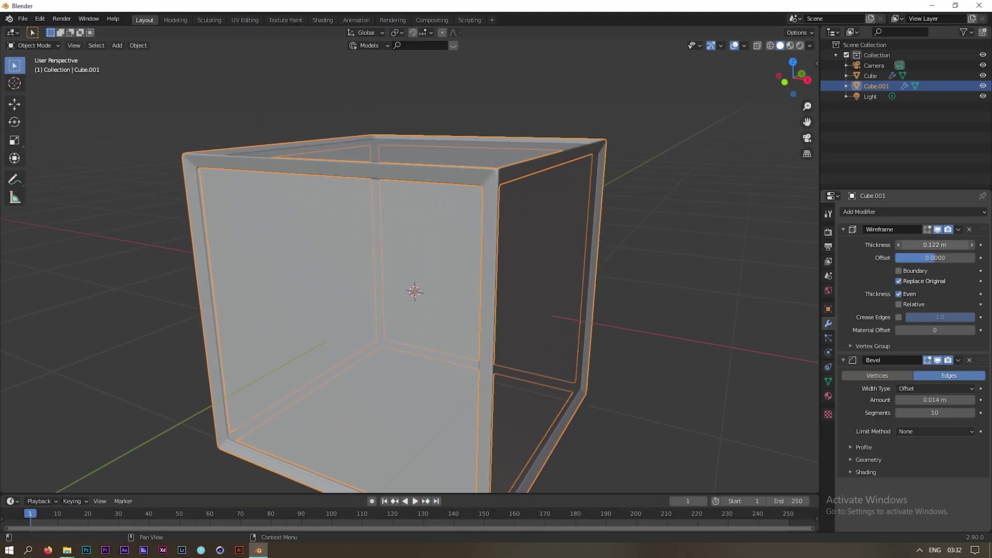
left_click(697, 271)
scroll(623, 293, "down", 3)
middle_click_drag(599, 297, 537, 305)
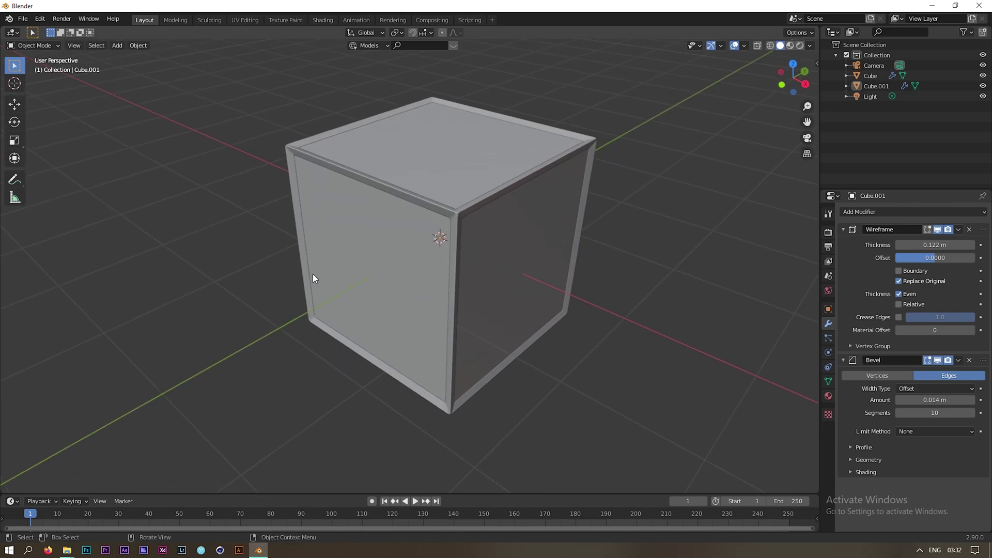
Step: Add a UV sphere and move it out of the cube into the open space beside it
key("shift+a")
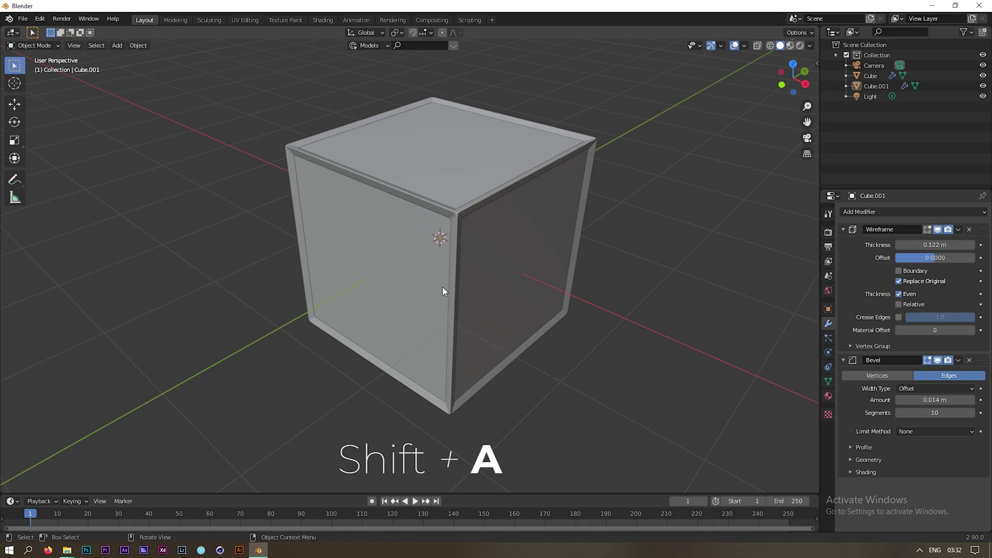
key("shift+a")
mouse_move(441, 286)
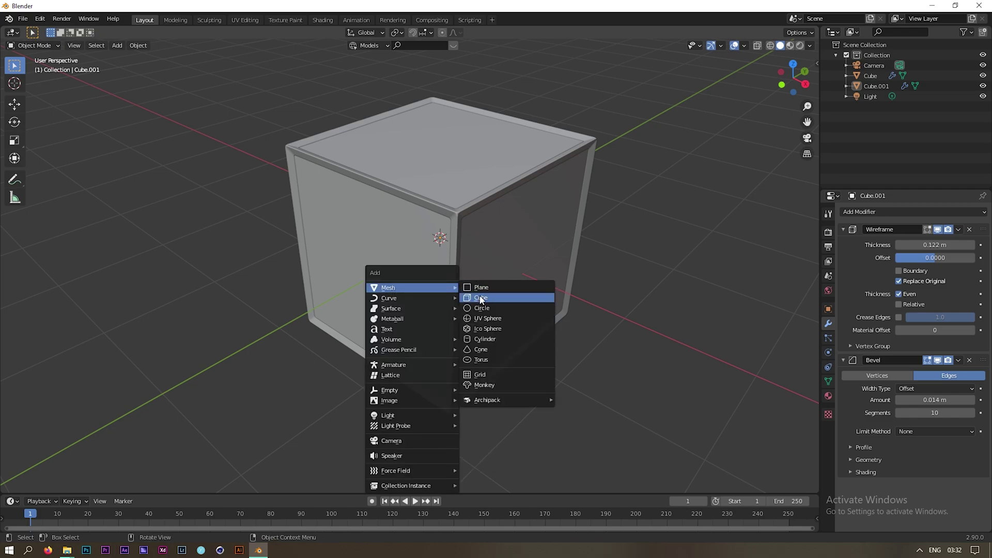
left_click(487, 319)
scroll(451, 288, "down", 2)
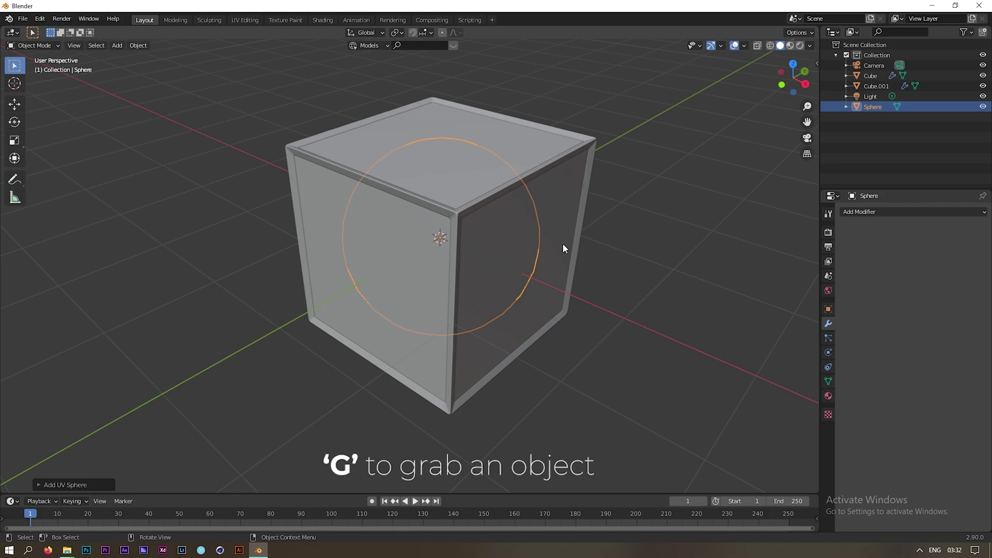
key("g")
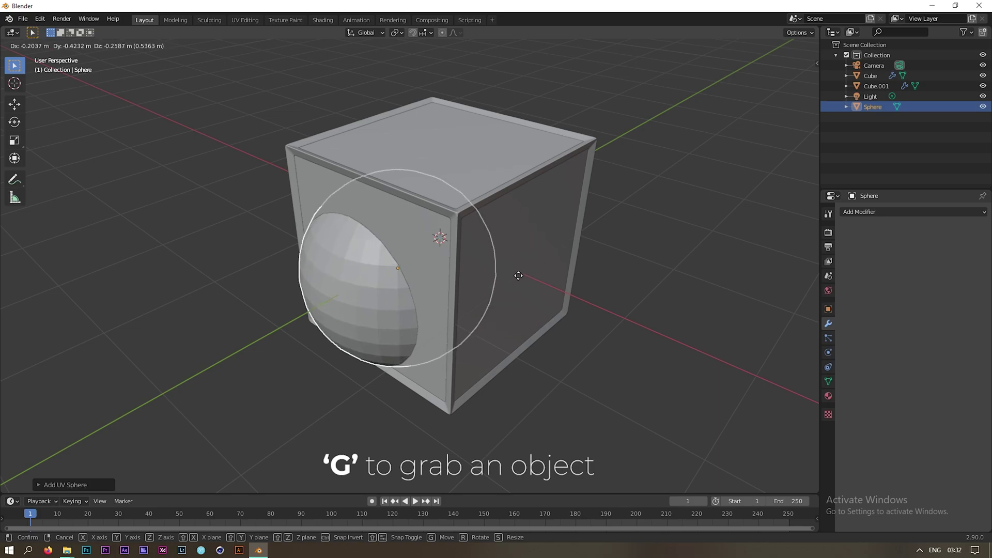
left_click(289, 283)
middle_click_drag(284, 347, 354, 313)
middle_click_drag(332, 335, 479, 304, "shift")
scroll(417, 298, "down", 2)
scroll(422, 310, "up", 3)
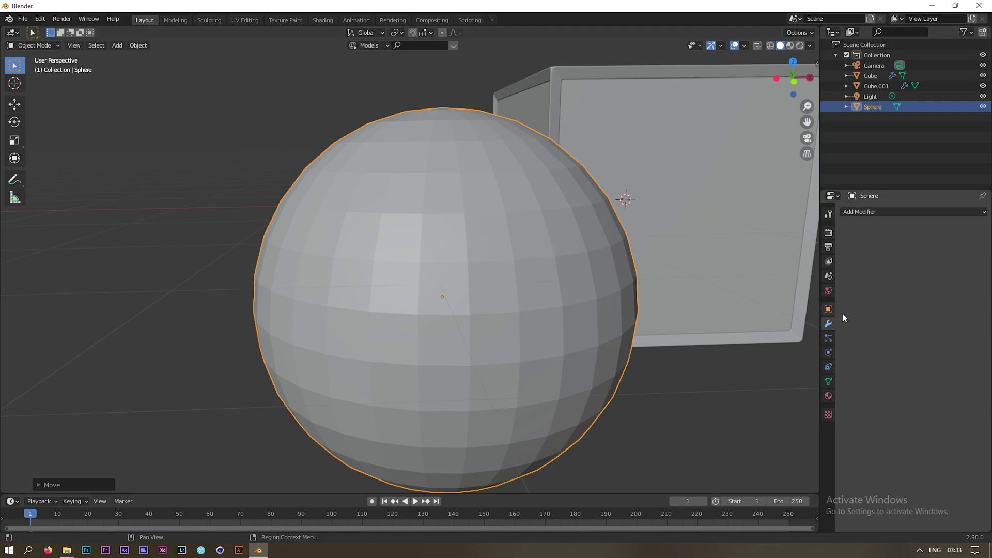
Step: Add a Subdivision Surface modifier to the sphere
left_click(871, 213)
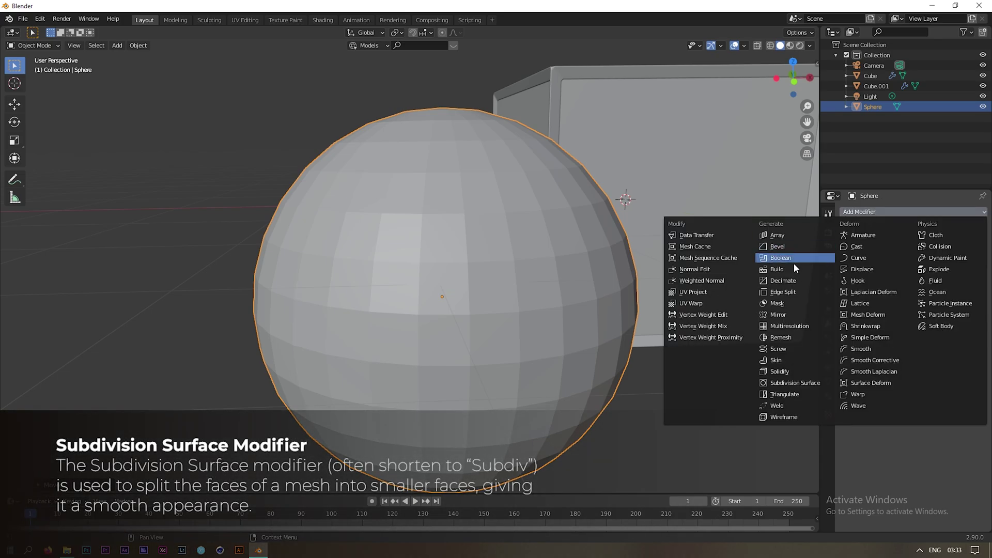
left_click(794, 383)
scroll(672, 346, "down", 2)
middle_click_drag(663, 334, 638, 362)
scroll(439, 359, "up", 3)
middle_click_drag(436, 359, 481, 309, "shift")
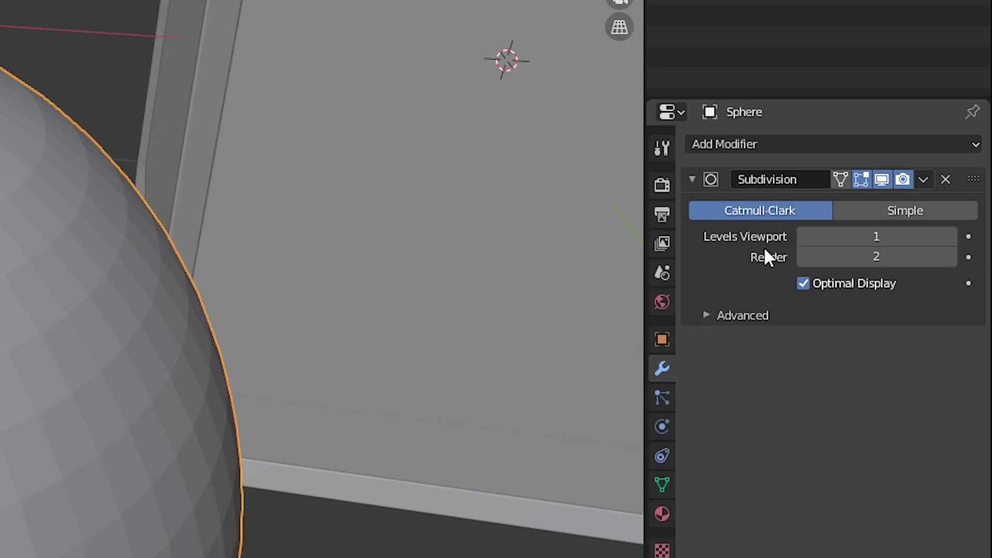
Step: Set the sphere's subdivision viewport level to 2 and check the surface up close
left_click(909, 231)
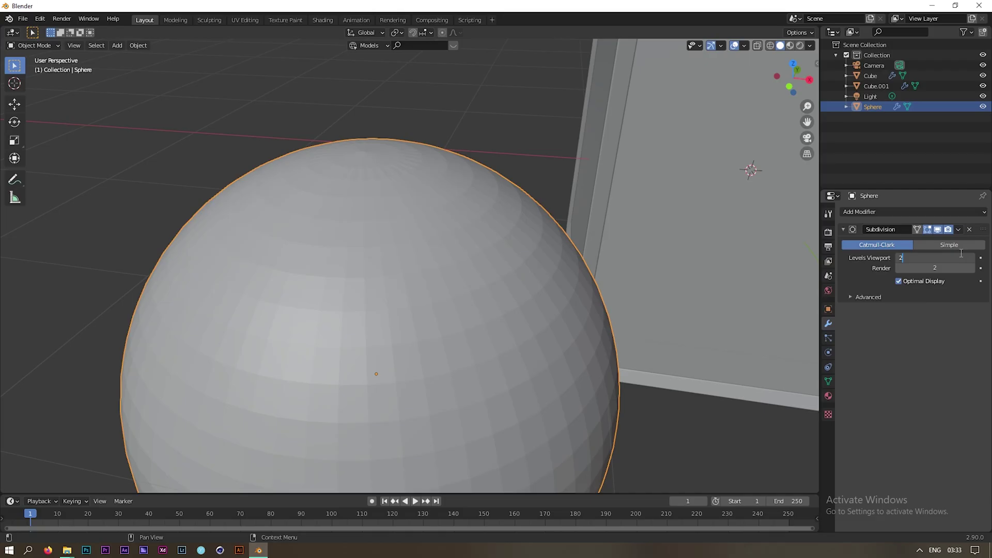
type("2")
key("Return")
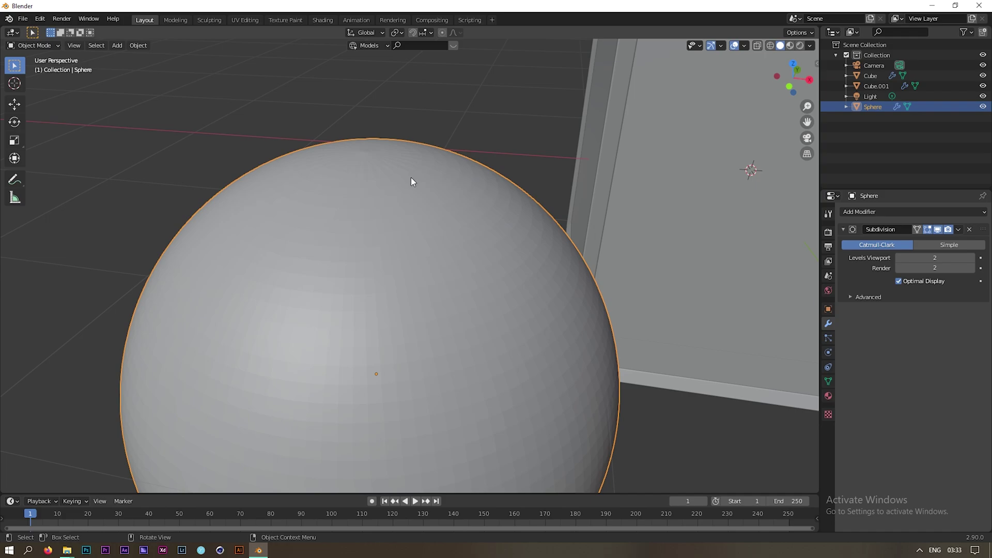
scroll(394, 259, "up", 2)
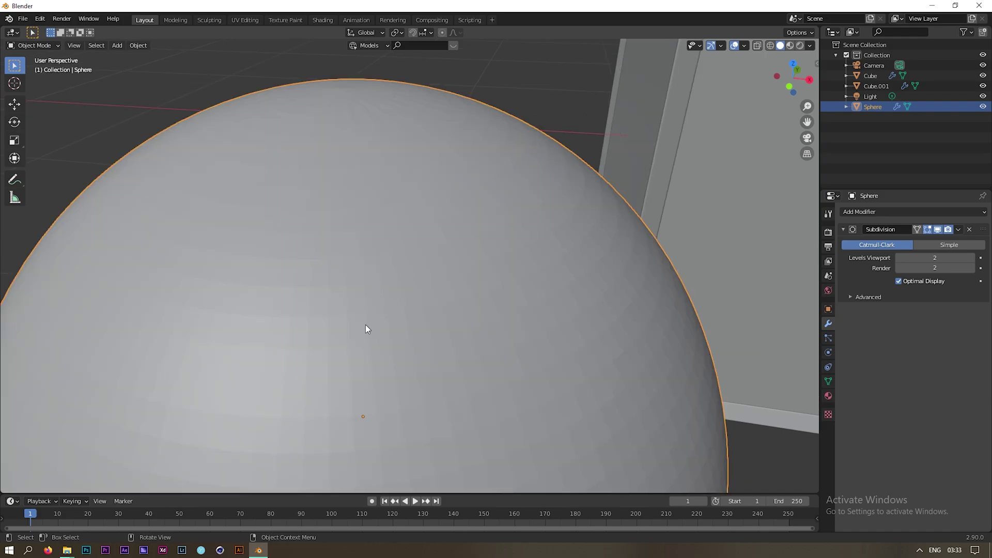
scroll(365, 324, "down", 6)
Step: Apply Shade Smooth to the sphere and inspect its surface
right_click(385, 203)
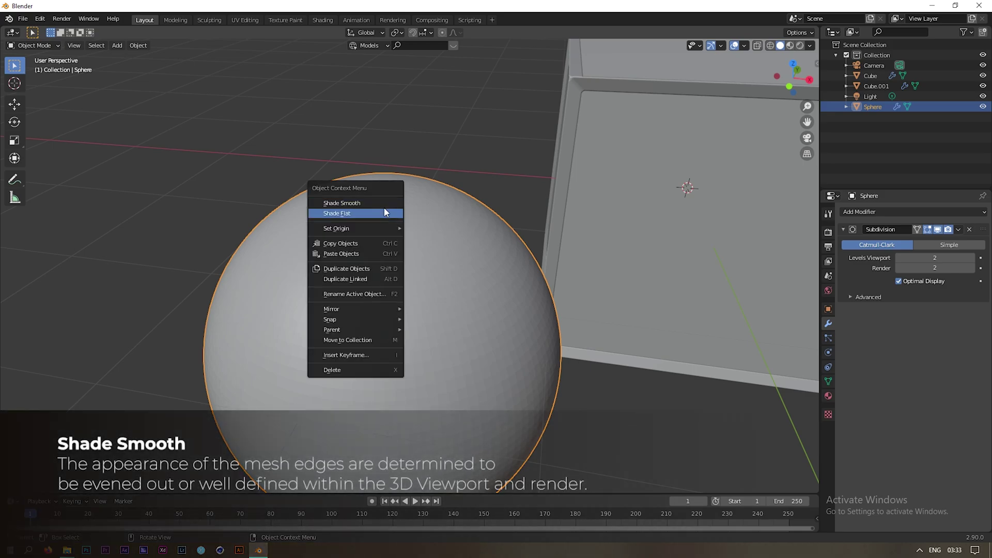
left_click(367, 203)
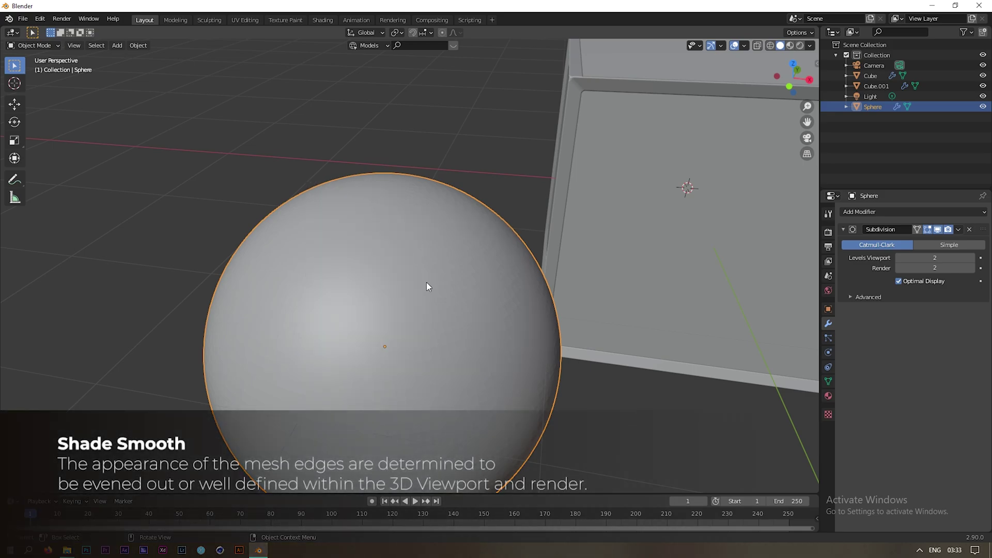
scroll(427, 281, "up", 6)
scroll(419, 292, "down", 4)
scroll(403, 239, "down", 4)
mouse_move(403, 239)
middle_mouse_down()
mouse_move(421, 274)
mouse_move(410, 253)
middle_mouse_up()
scroll(422, 243, "down", 3)
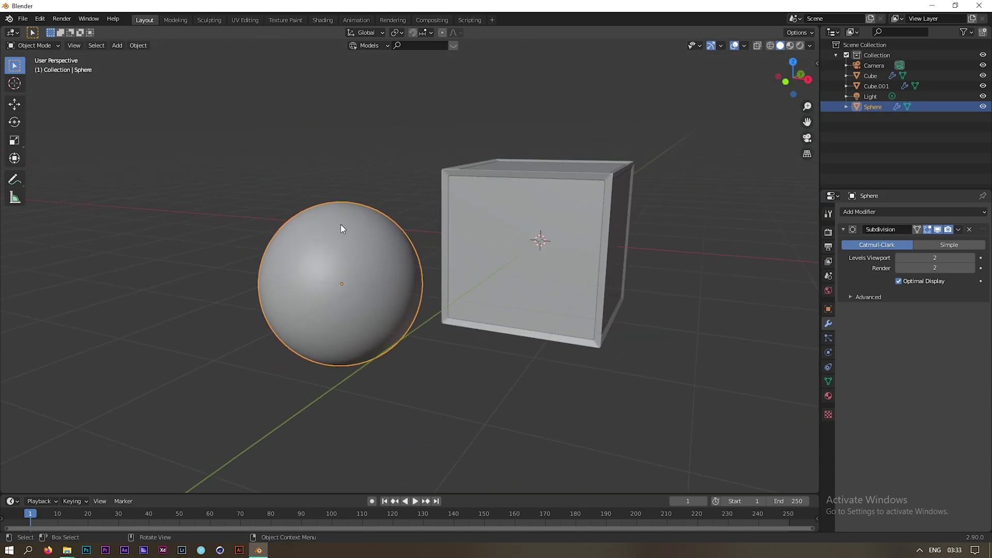
Step: Move the sphere against the lower part of the framed cube's front face and scale it down
key("g")
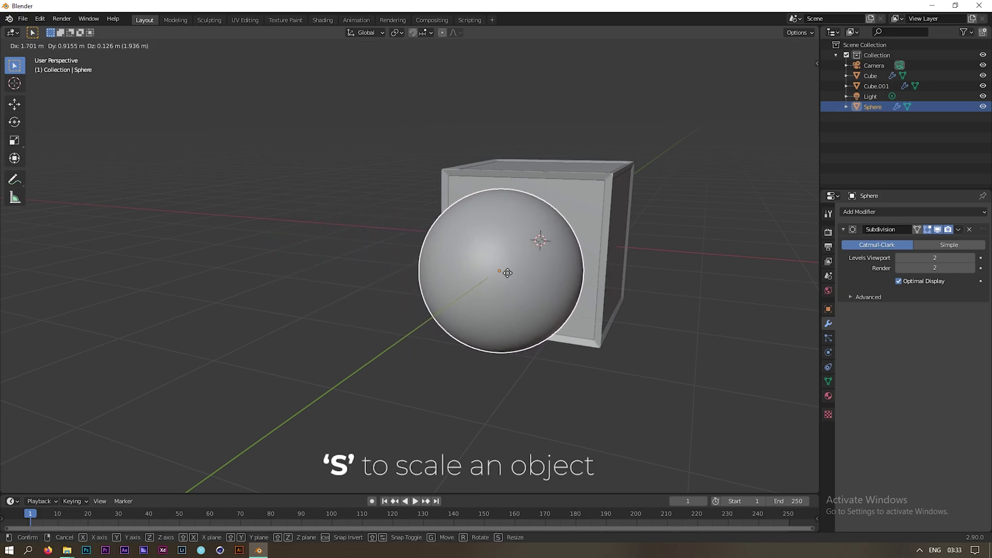
left_click(508, 276)
key("s")
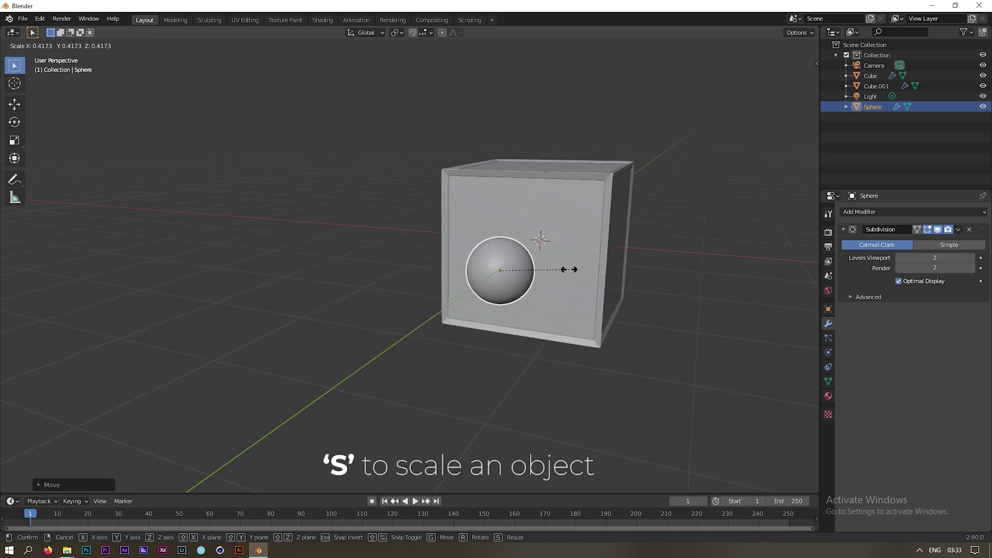
left_click(549, 270)
scroll(528, 304, "up", 5)
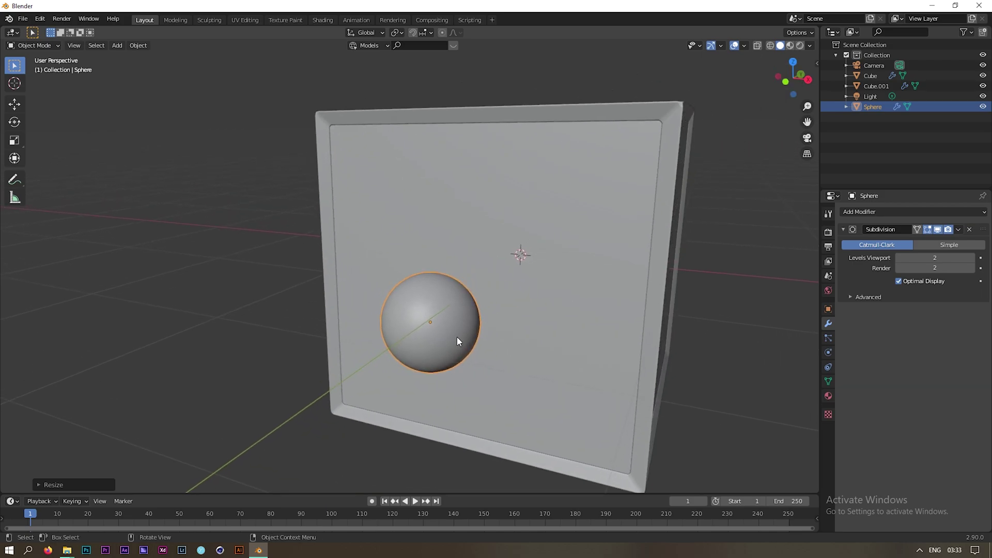
Step: Duplicate the sphere to the front face's upper left corner and scale the copy to about 0.42
key("shift+d")
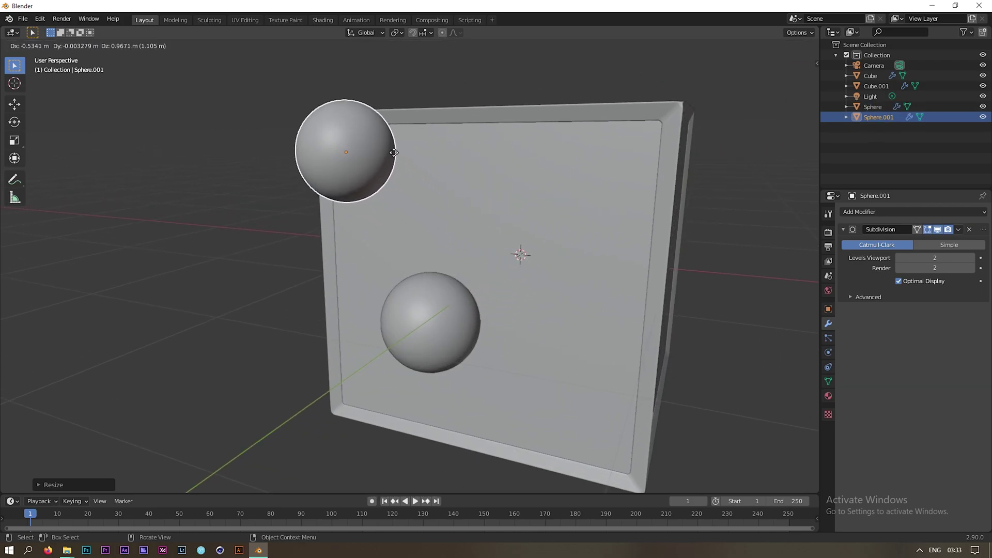
left_click(383, 153)
key("s")
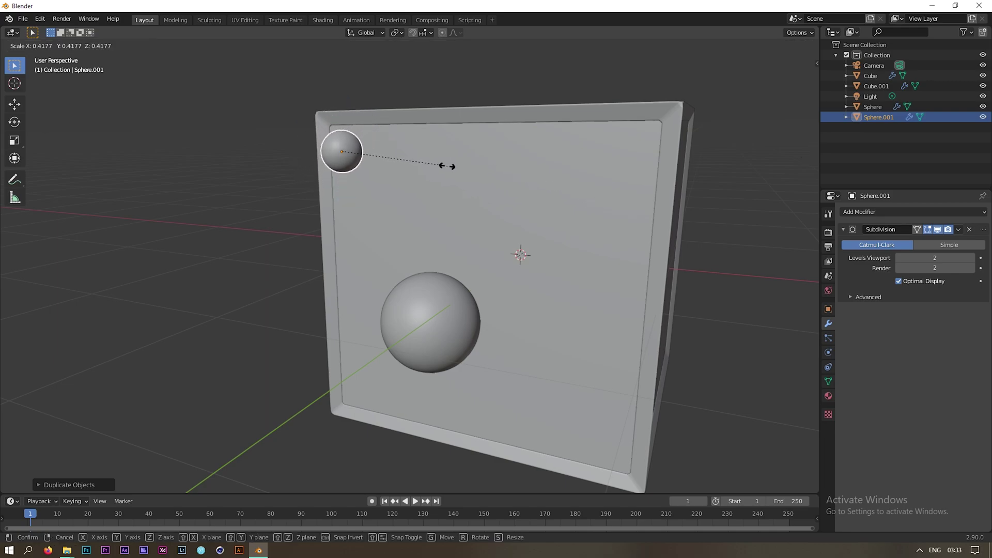
left_click(444, 164)
Step: Duplicate the small sphere to the upper middle of the same cube face and resize the copy, Sphere.002
middle_click_drag(377, 195, 479, 175)
key("shift+d")
left_click(663, 185)
scroll(727, 209, "down", 3)
middle_click_drag(727, 209, 551, 279)
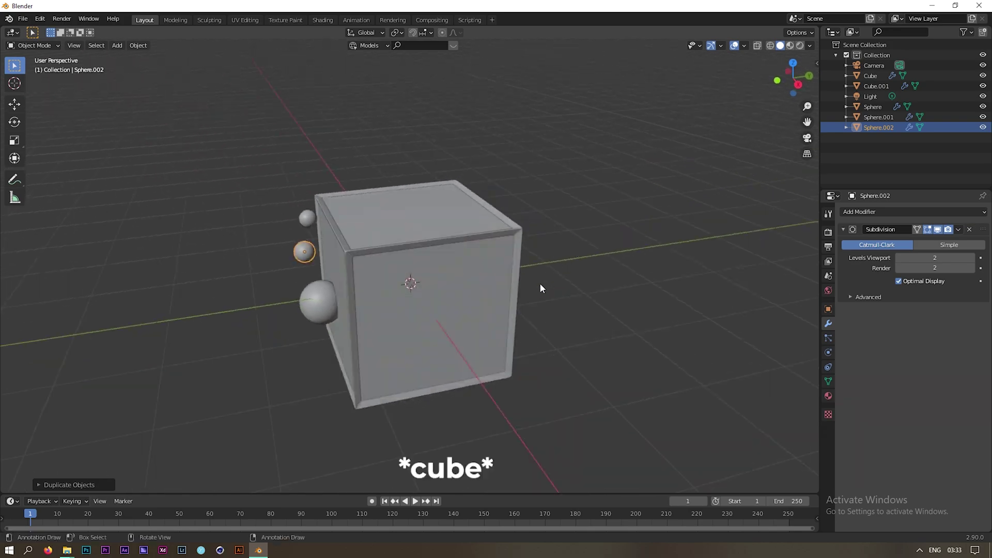
middle_click_drag(388, 314, 409, 268)
left_click(396, 284)
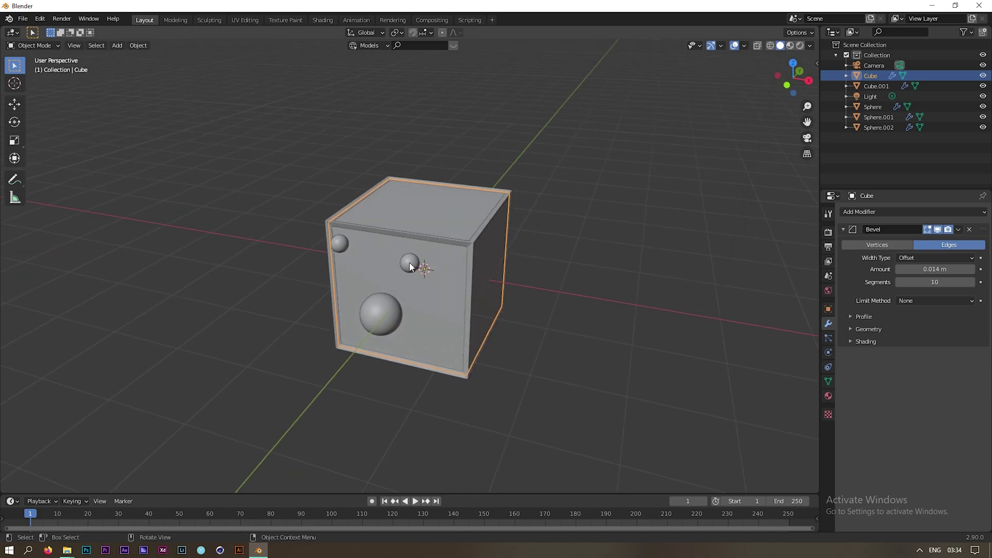
left_click(408, 268)
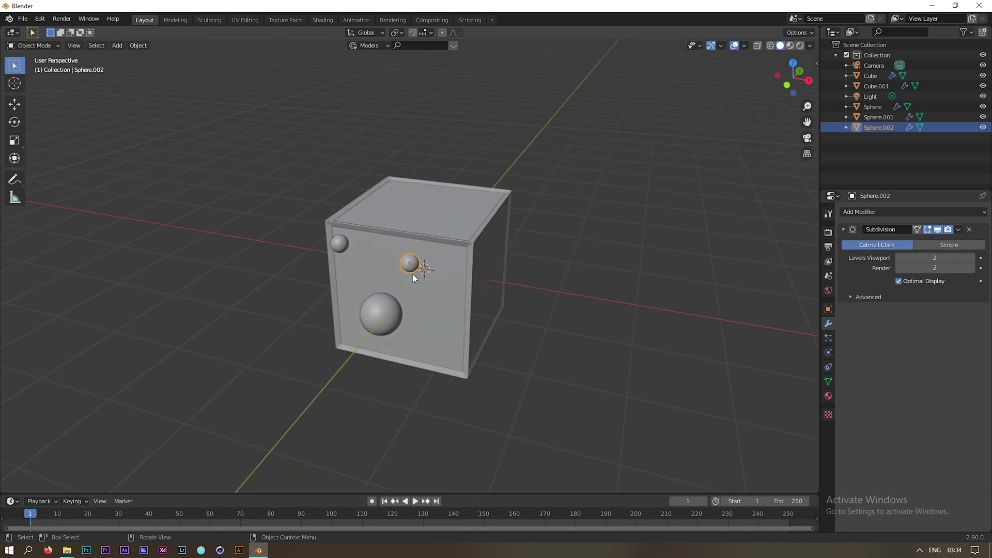
key("s")
left_click(467, 293)
Step: Make several more sphere duplicates and distribute them over the cube's faces
key("shift+d")
middle_click_drag(467, 292, 587, 416)
key("shift+d")
left_click(586, 416)
key("shift+d")
left_click(557, 323)
key("shift+d")
middle_click_drag(557, 323, 448, 378)
Step: Reposition and resize the latest sphere copy, and place another duplicate of it on the cube
key("g")
left_click(567, 252)
key("s")
left_click(455, 310)
key("shift+d")
middle_click_drag(455, 309, 575, 147)
left_click(487, 303)
Step: Select a surplus sphere on the cube and delete it
left_click(343, 282)
left_click(424, 316)
key("x")
left_click(431, 329)
Step: Resize individual spheres on the cube to vary their sizes
key("s")
left_click(525, 270)
middle_click_drag(525, 270, 309, 266)
left_click(463, 366)
key("s")
left_click(605, 377)
Step: Fill the cube's remaining areas with further sphere duplicates
middle_click_drag(606, 376, 674, 223)
key("shift+d")
left_click(521, 330)
key("shift+d")
key("shift+d")
left_click(402, 330)
middle_click_drag(516, 346, 340, 269)
middle_click_drag(475, 256, 221, 166)
Step: Select the cube, its frame and all the spheres, and duplicate the cluster up and behind the original
left_click_drag(227, 157, 434, 355)
middle_click_drag(534, 368, 576, 307)
middle_click_drag(404, 178, 571, 313, "shift")
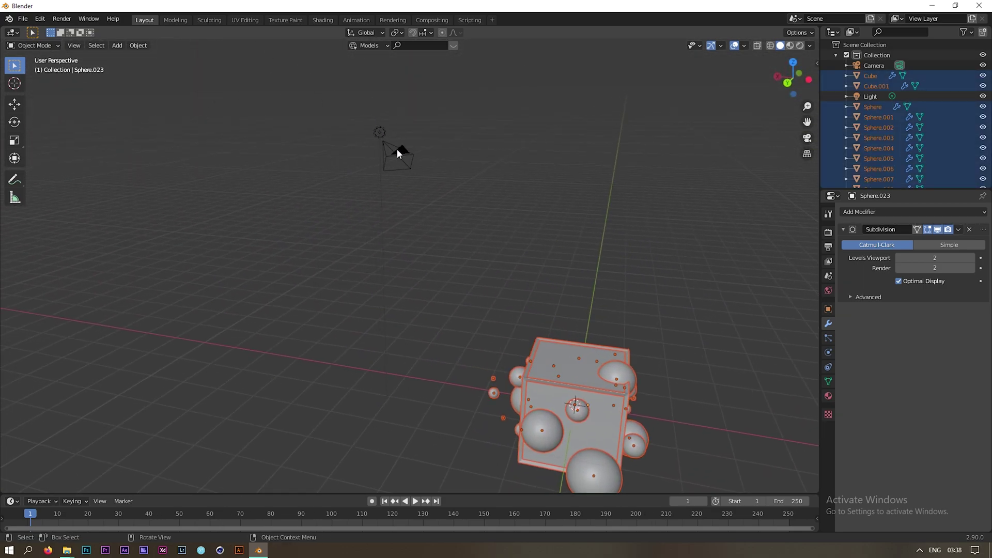
middle_click_drag(591, 347, 506, 278, "shift")
middle_click_drag(594, 292, 485, 299)
middle_click_drag(439, 359, 519, 314, "shift")
key("shift+d")
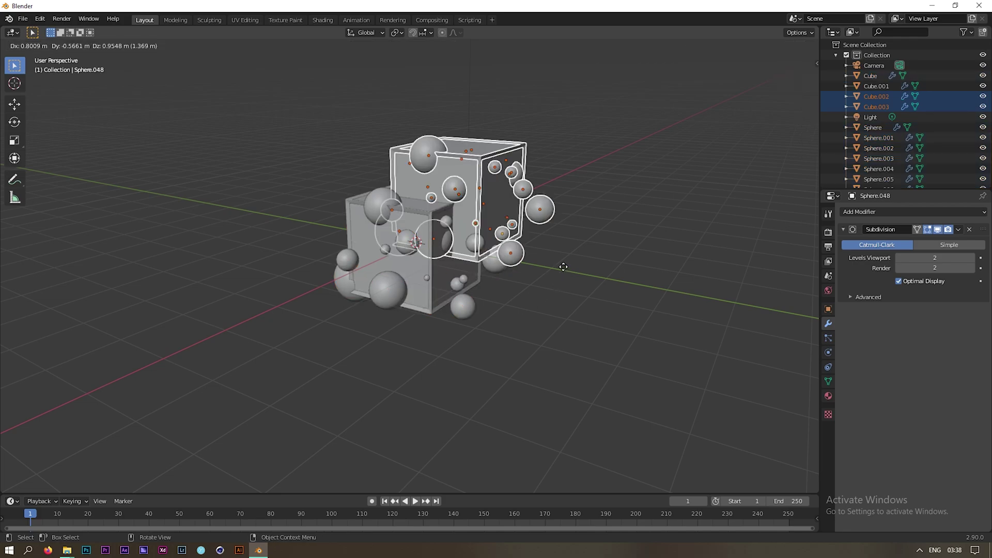
left_click(658, 193)
Step: Shrink the copied cluster, tilt it, and adjust its position above and behind the original
key("s")
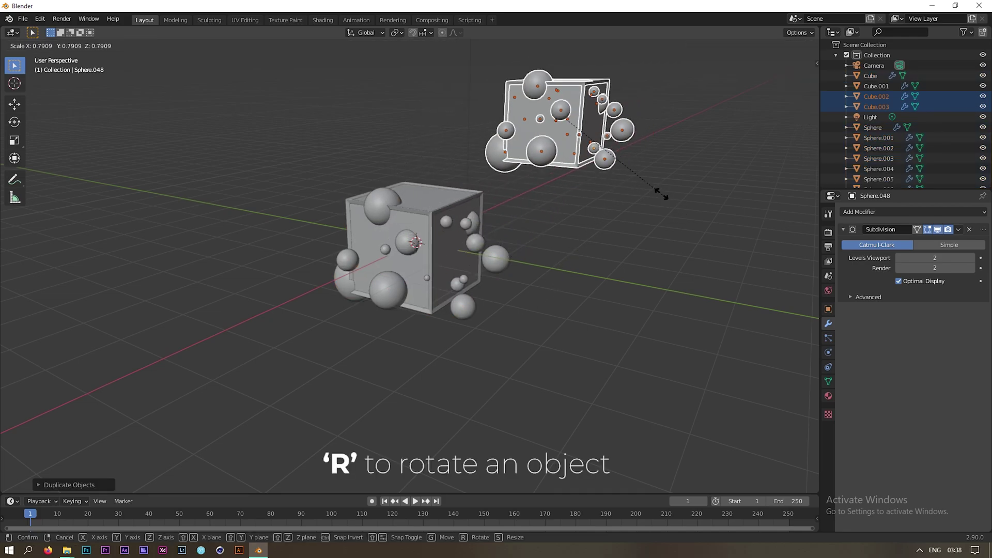
left_click(640, 181)
key("r")
left_click(655, 122)
key("g")
left_click(627, 137)
mouse_move(531, 253)
middle_mouse_down()
mouse_move(572, 236)
mouse_move(546, 250)
middle_mouse_up()
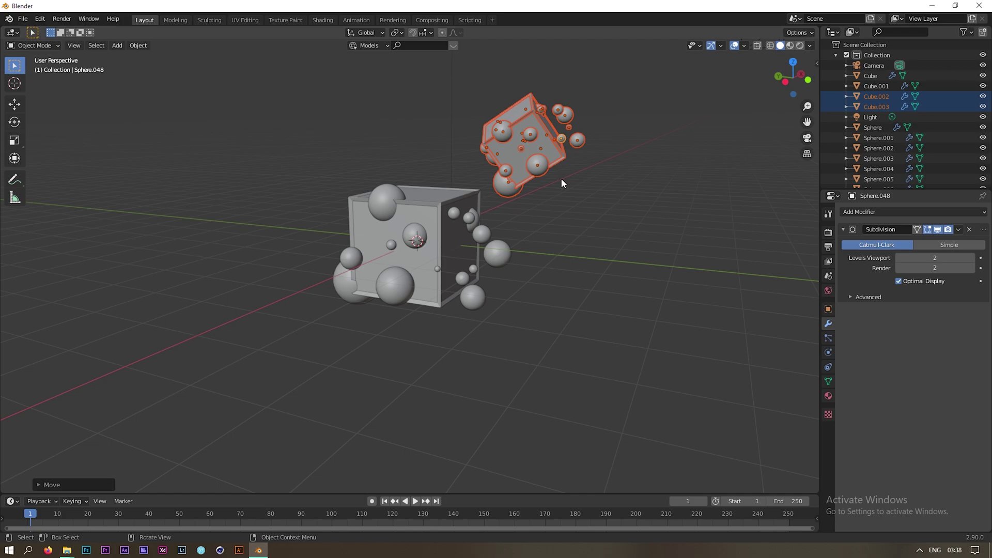
Step: Duplicate the tilted cluster to the large cube's front left and adjust the copy's position, rotation and size
key("shift+d")
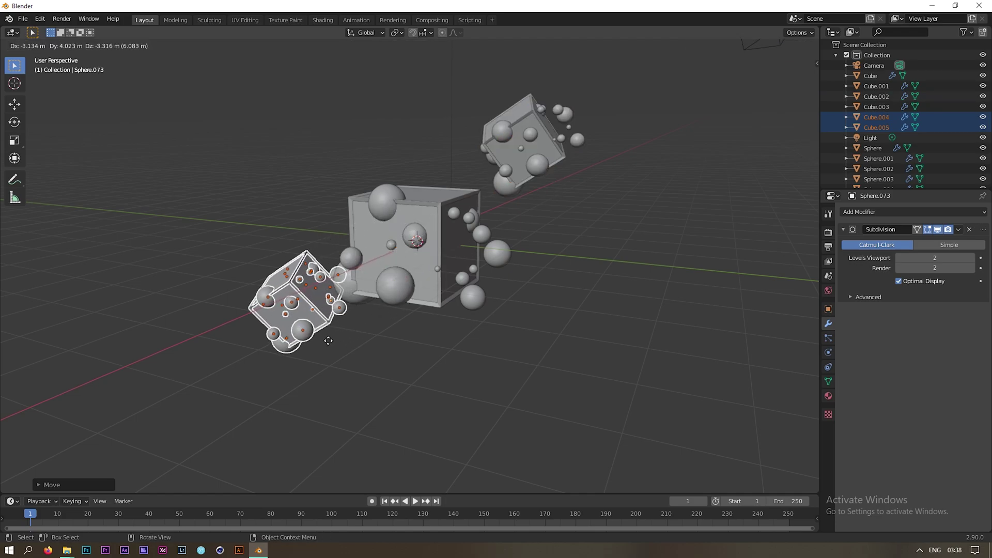
left_click(324, 364)
middle_click_drag(379, 373, 453, 373)
key("g")
left_click(445, 361)
key("r")
left_click(330, 412)
key("s")
left_click(341, 419)
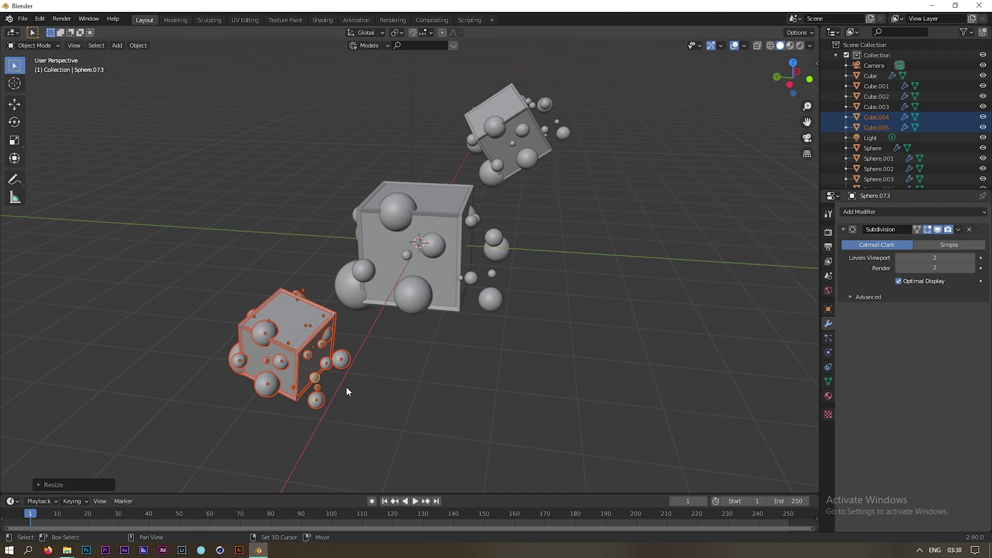
Step: Duplicate the front-left cluster below the large cube, then shrink and reposition the copy
key("shift+d")
left_click(474, 432)
middle_click_drag(475, 432, 529, 393)
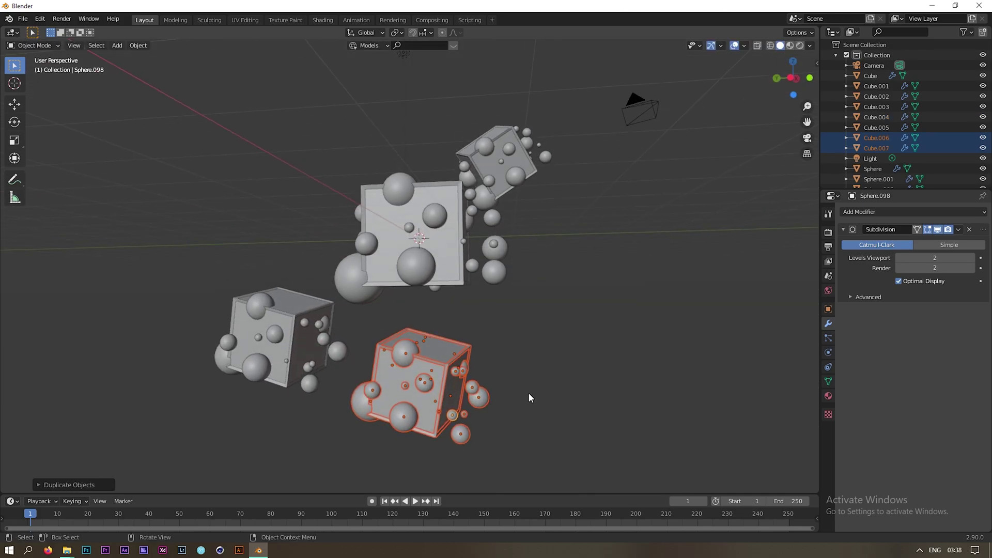
key("g")
left_click(512, 421)
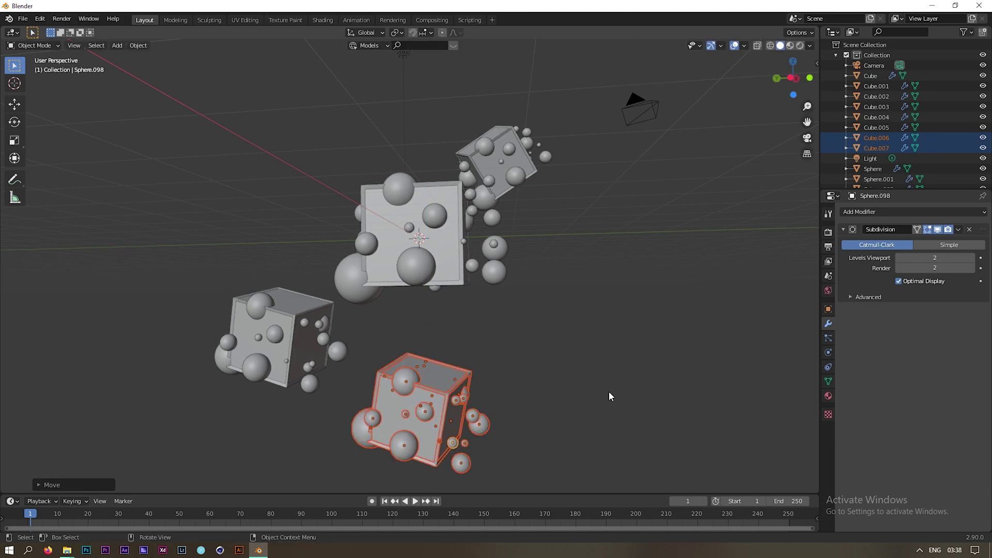
key("s")
left_click(523, 392)
key("g")
left_click(510, 344)
key("b")
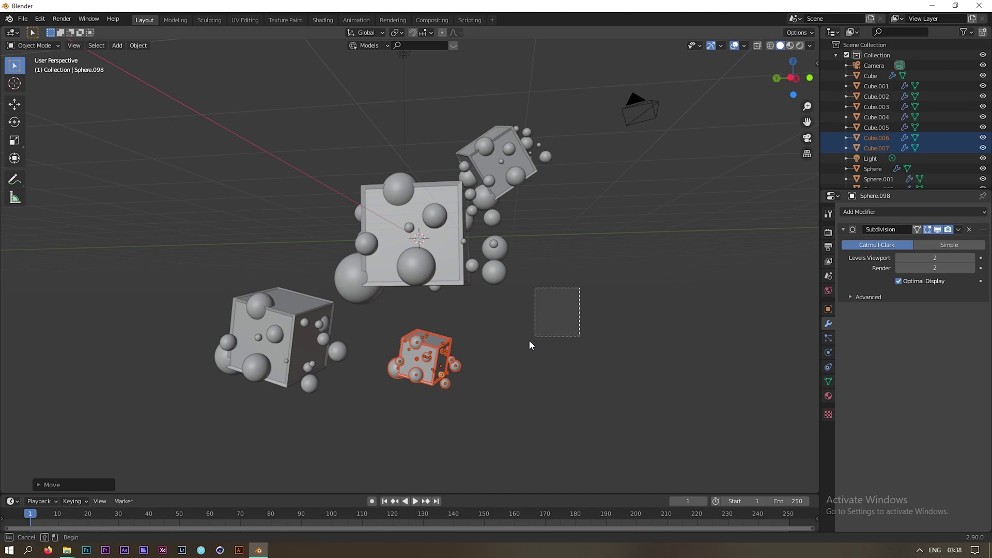
left_click_drag(530, 338, 529, 341)
middle_click_drag(565, 330, 528, 365)
key("ctrl+z")
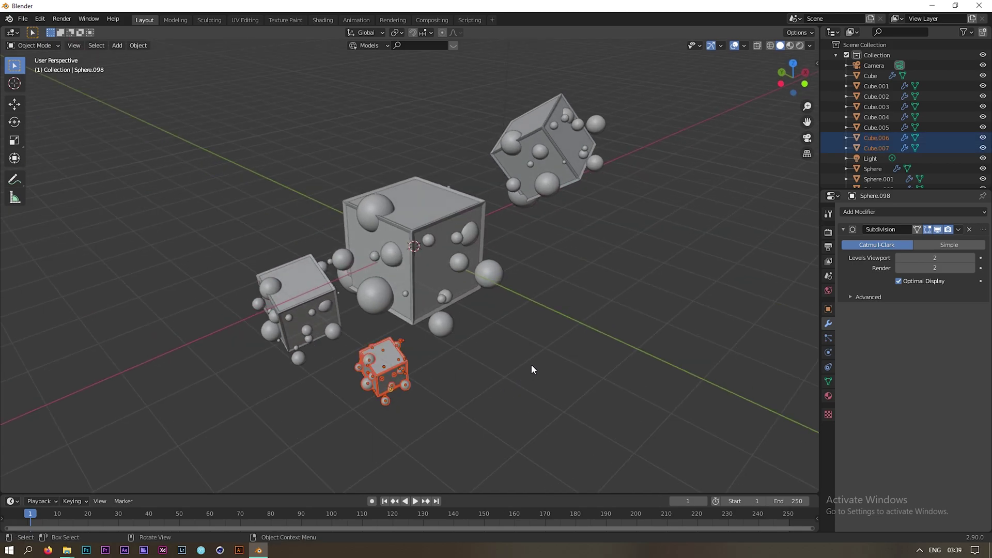
Step: Move the smallest cluster about -0.42 m along global X, rotate it to a new tilt, and deselect it
key("g")
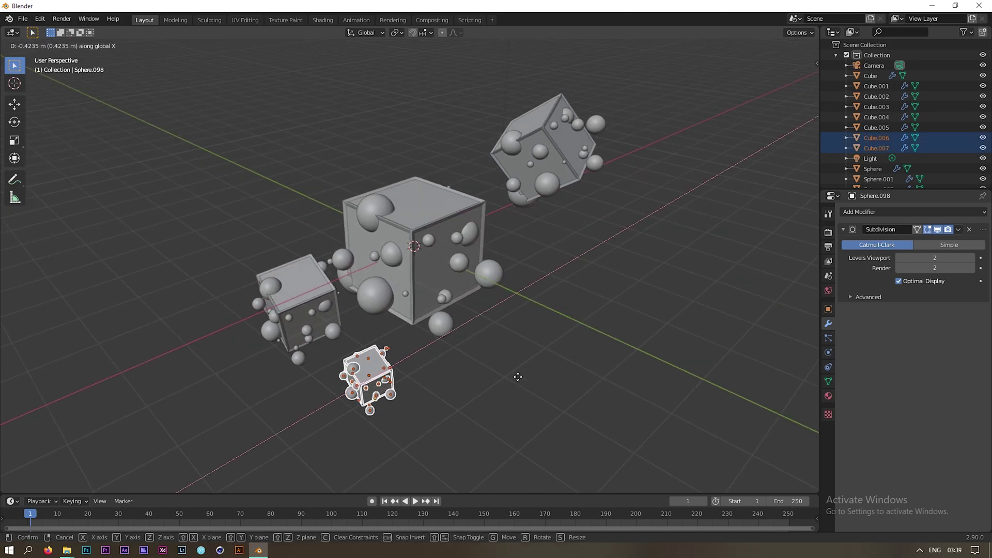
left_click(517, 379)
key("r")
left_click(401, 297)
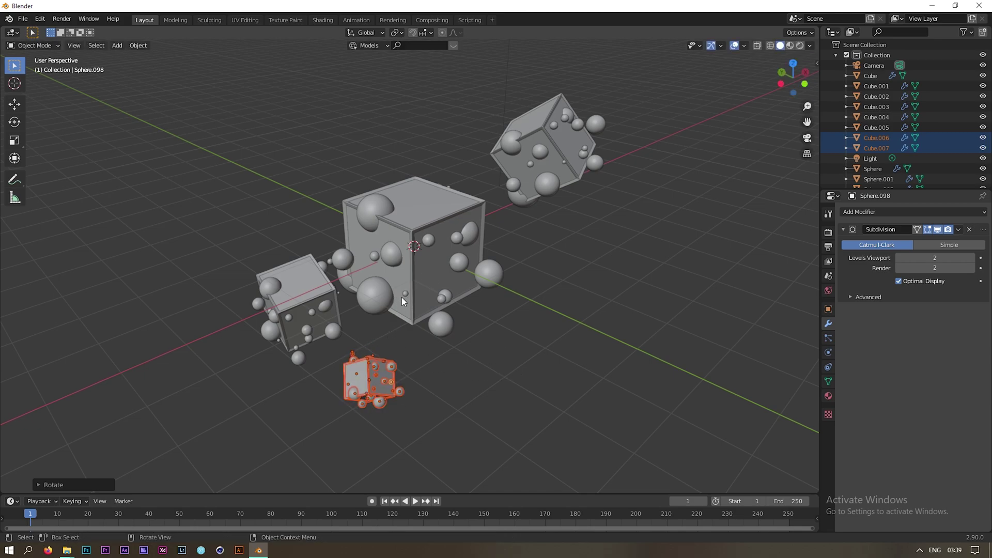
middle_click_drag(442, 406, 492, 279, "shift")
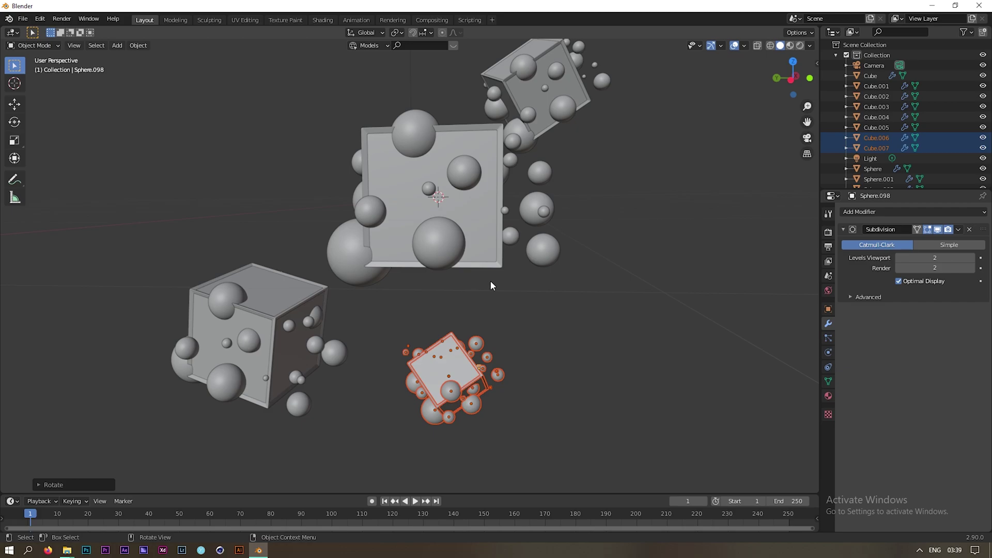
left_click(568, 354)
scroll(541, 383, "up", 1)
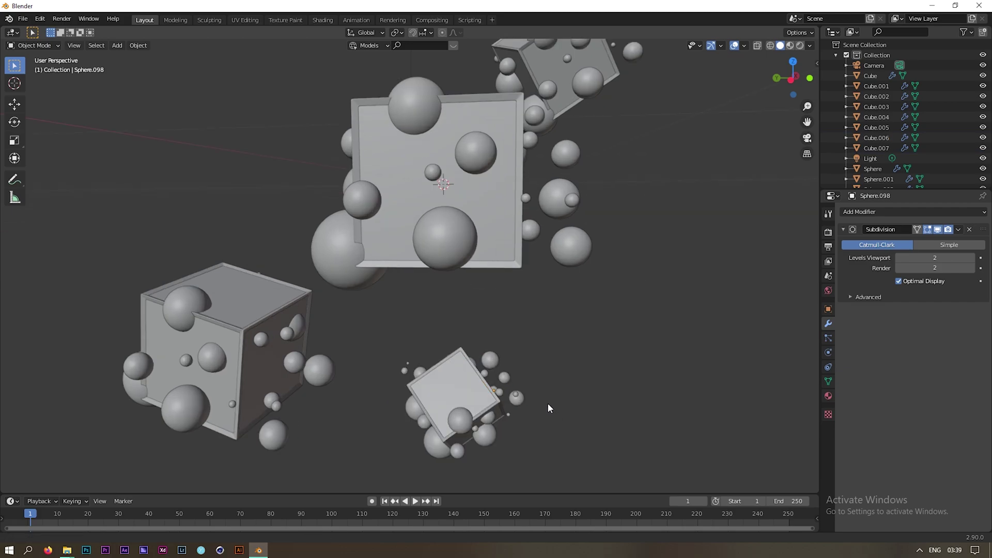
Step: Delete the solid cube inside the smallest cluster below the main cube, keeping its frame and spheres
middle_click_drag(549, 404, 512, 357, "shift")
scroll(517, 377, "up", 3)
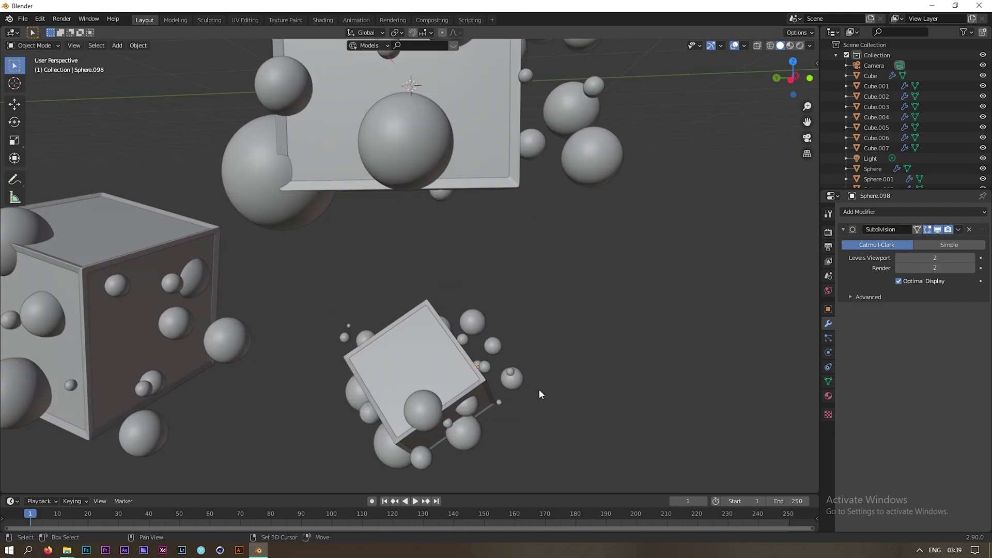
left_click(429, 306)
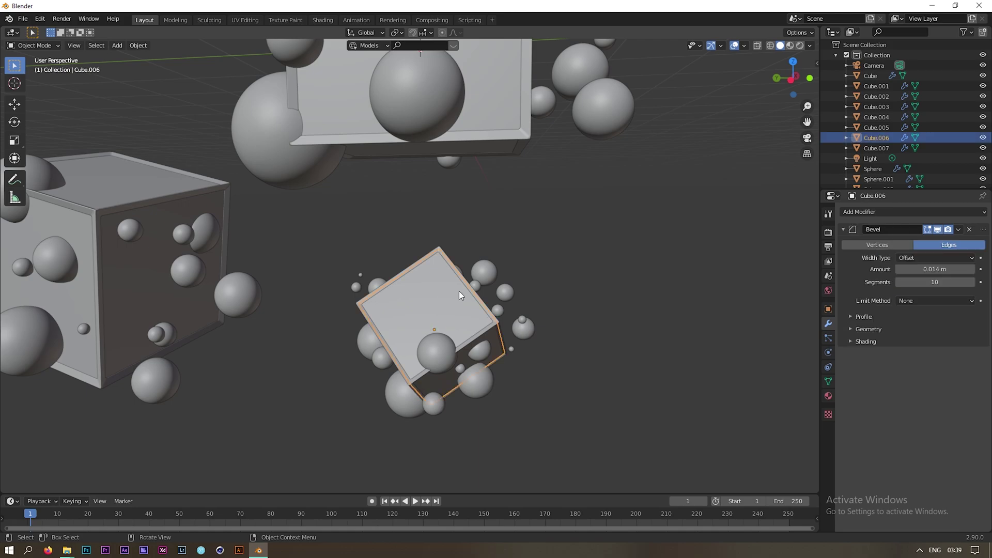
key("x")
left_click(432, 300)
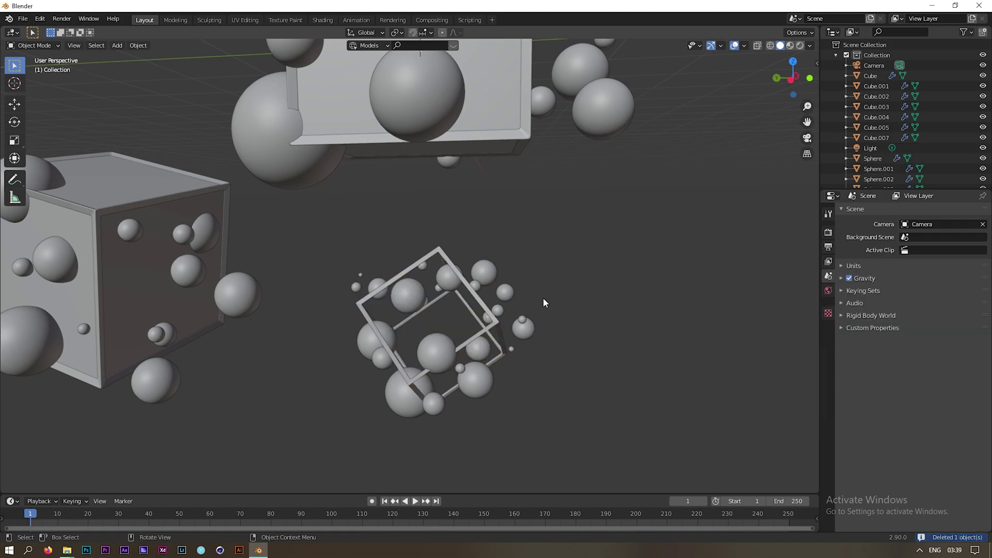
Step: Snap the camera to a perspective view that takes in the main cube and its surrounding clusters
middle_click_drag(543, 297, 506, 347)
scroll(500, 286, "down", 3)
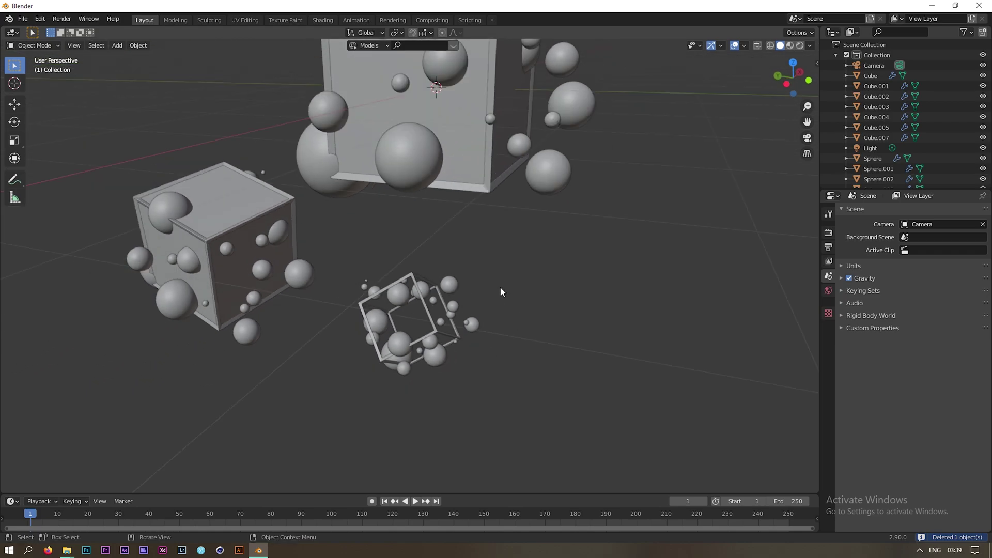
middle_click_drag(500, 286, 504, 358, "shift")
scroll(507, 351, "down", 3)
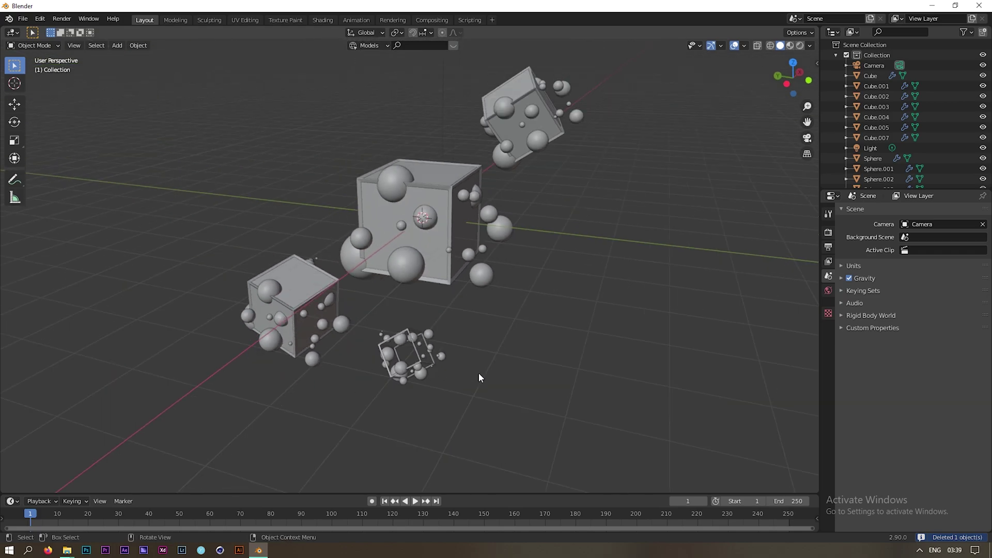
middle_click_drag(433, 293, 504, 338)
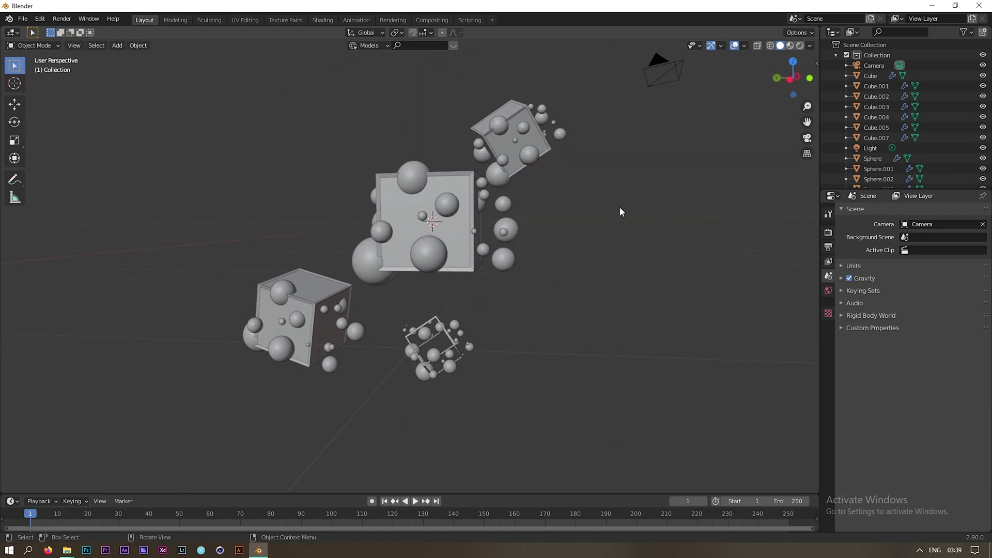
middle_click_drag(528, 240, 551, 291)
scroll(527, 288, "up", 2)
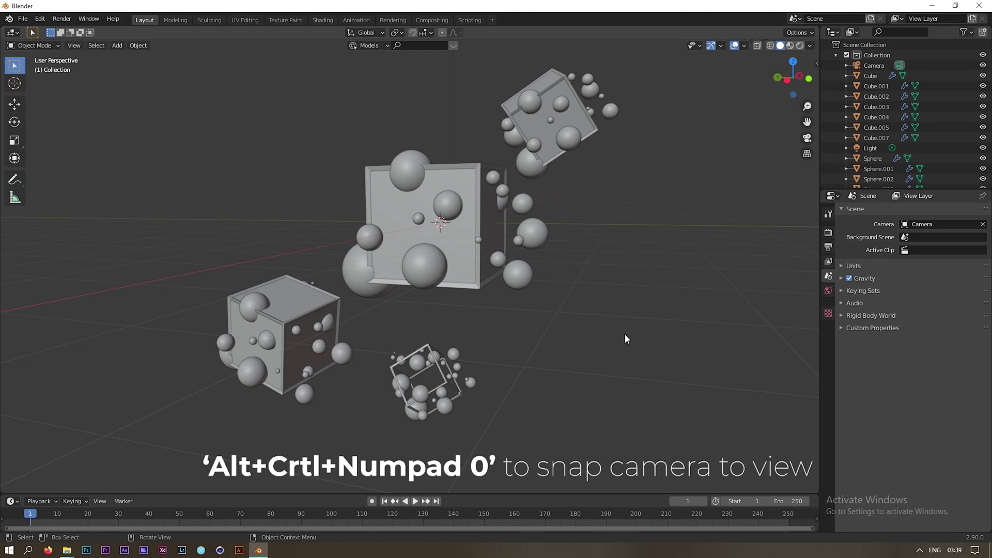
key("ctrl+alt+KP_0")
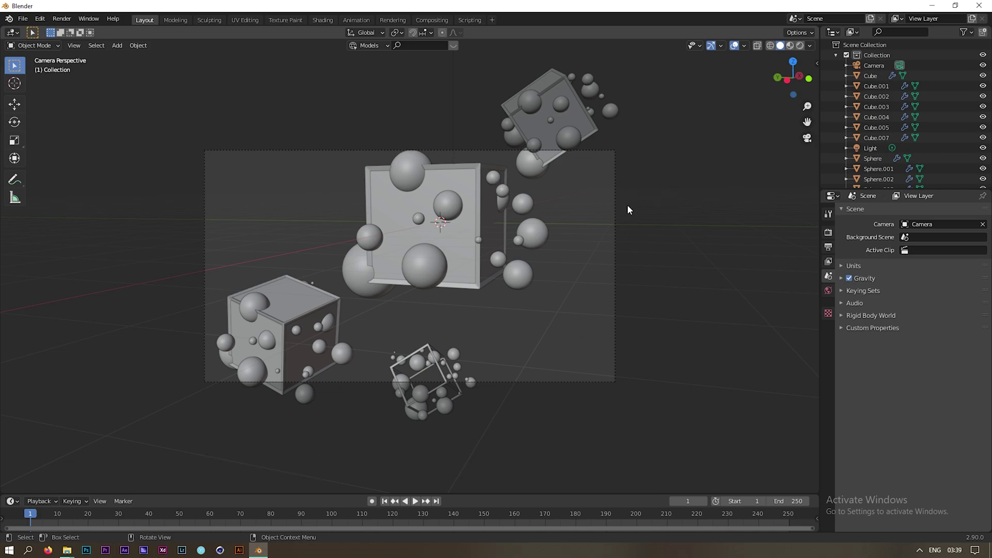
key("KP_0")
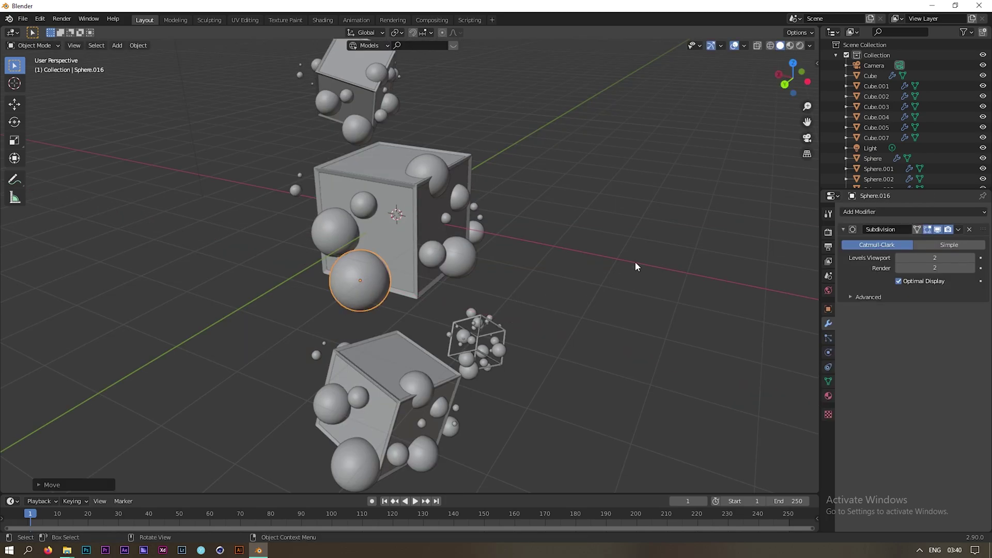
middle_click_drag(634, 261, 572, 237)
key("KP_0")
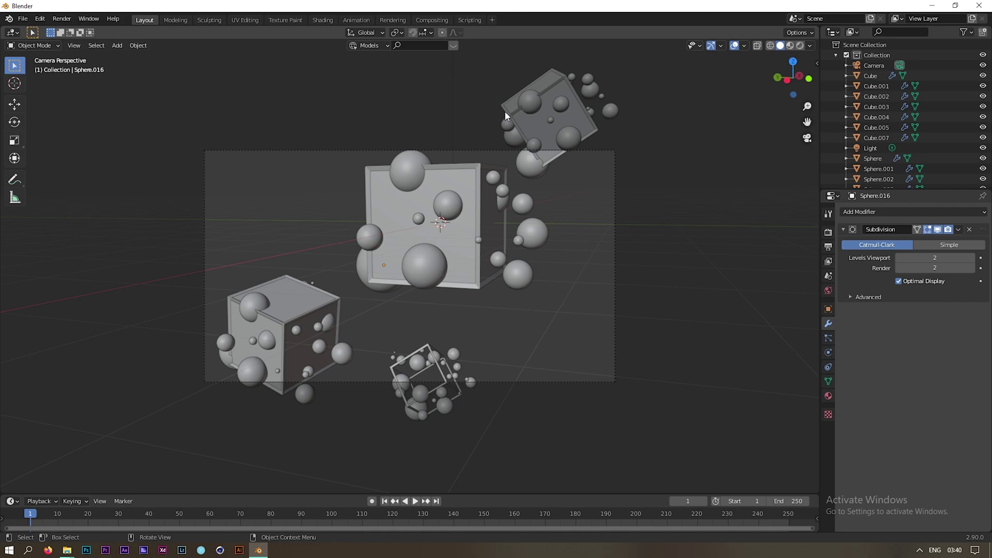
Step: Select the camera and set the output resolution to 1500 px by 1500 px
left_click(207, 150)
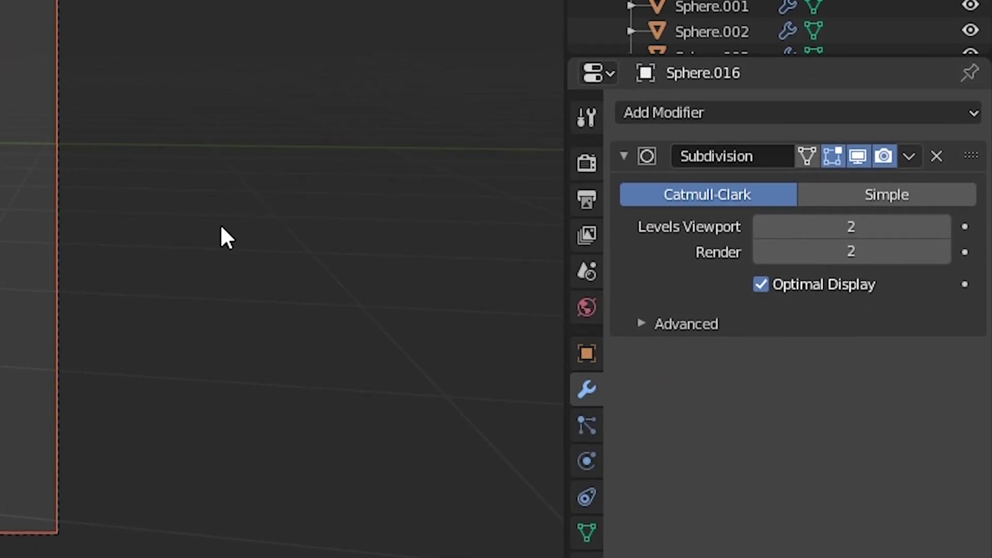
left_click(592, 202)
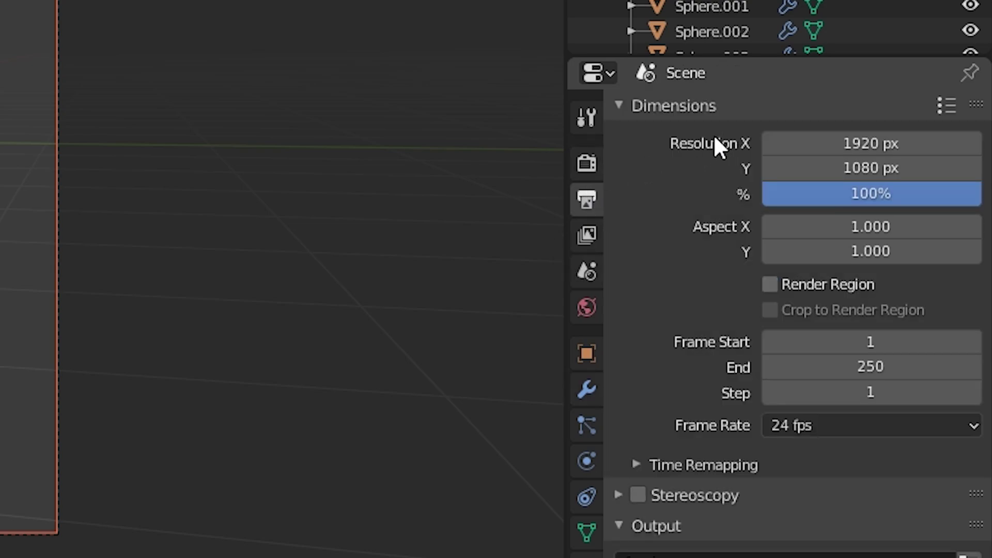
left_click(875, 146)
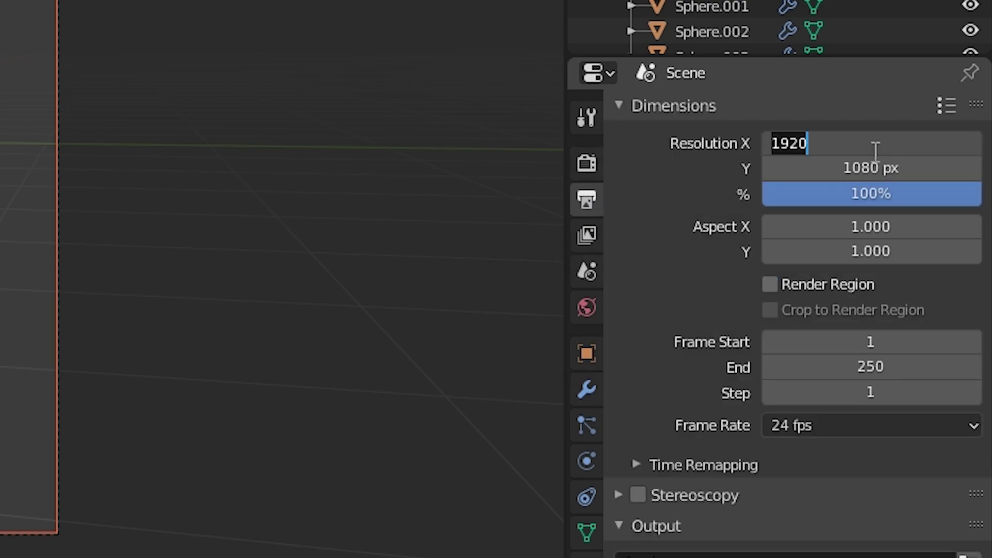
type("1500")
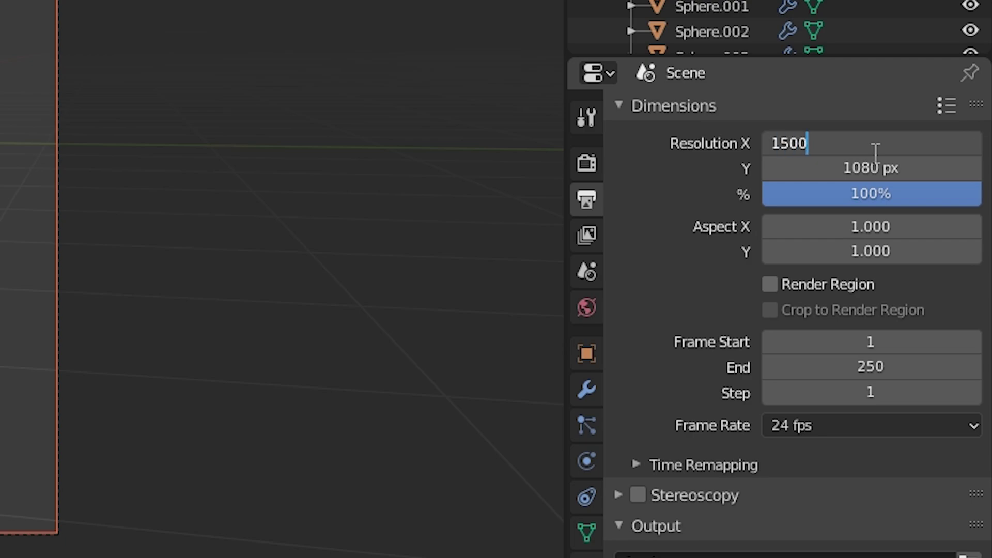
key("Return")
left_click(837, 171)
type("1500")
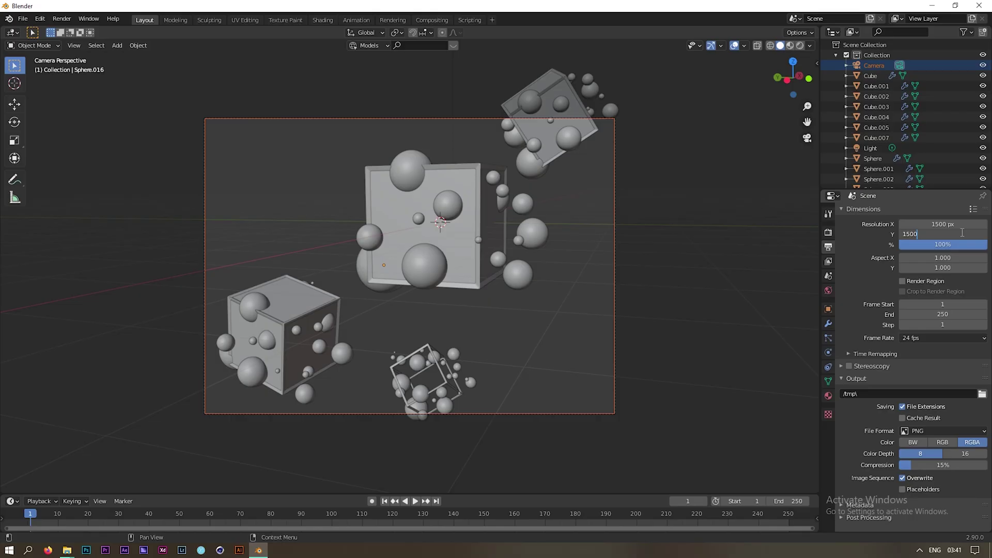
key("Return")
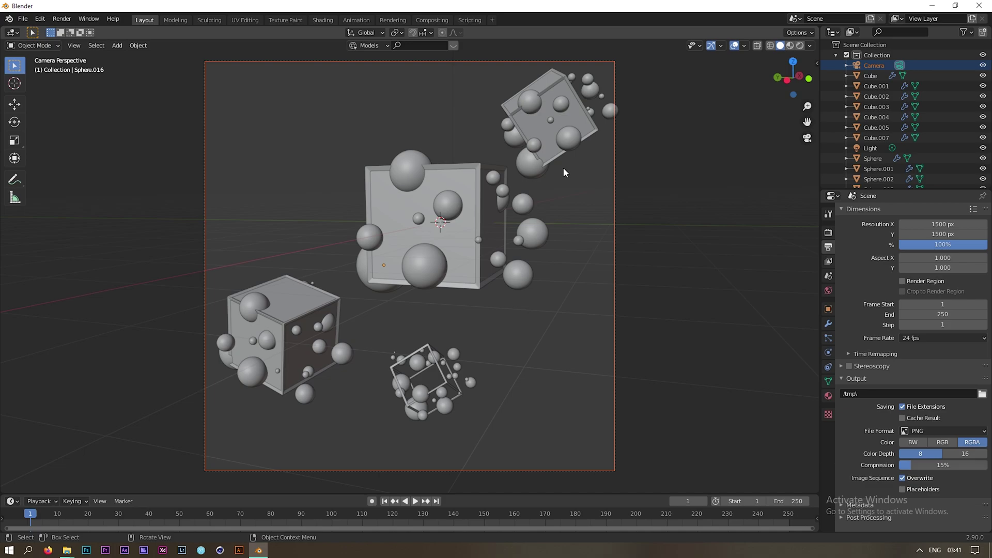
Step: Shift the camera slightly and pull it back so all four clusters fit inside the square frame
key("g")
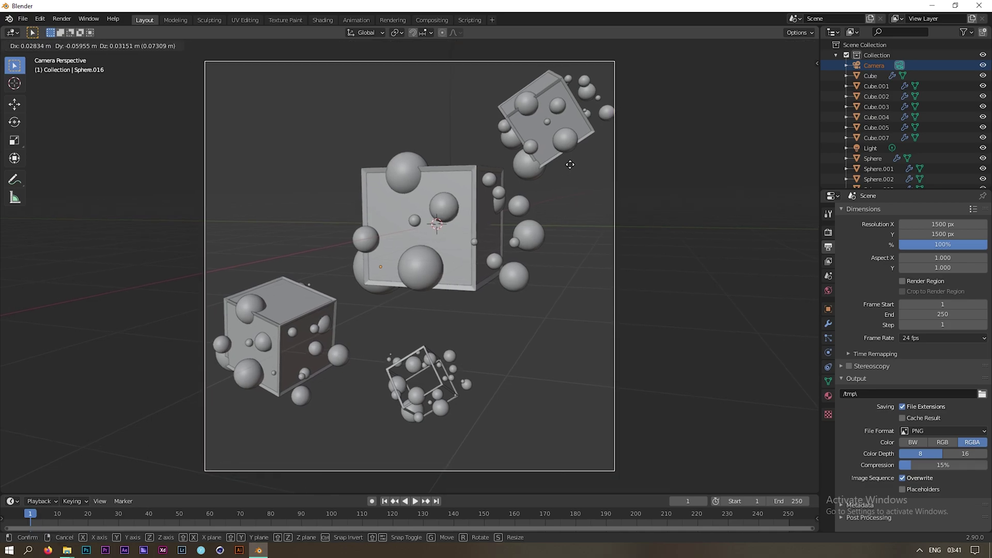
left_click(576, 156)
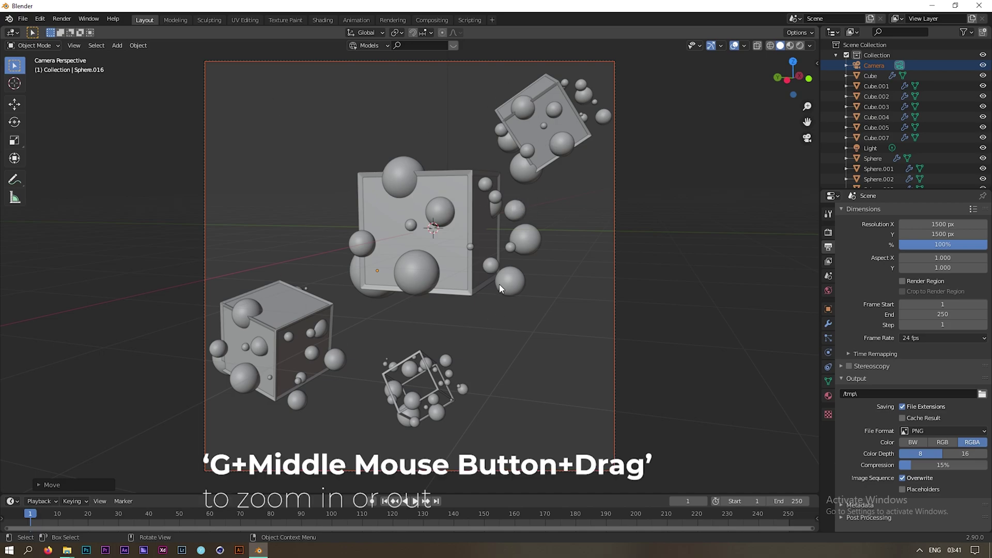
key("g")
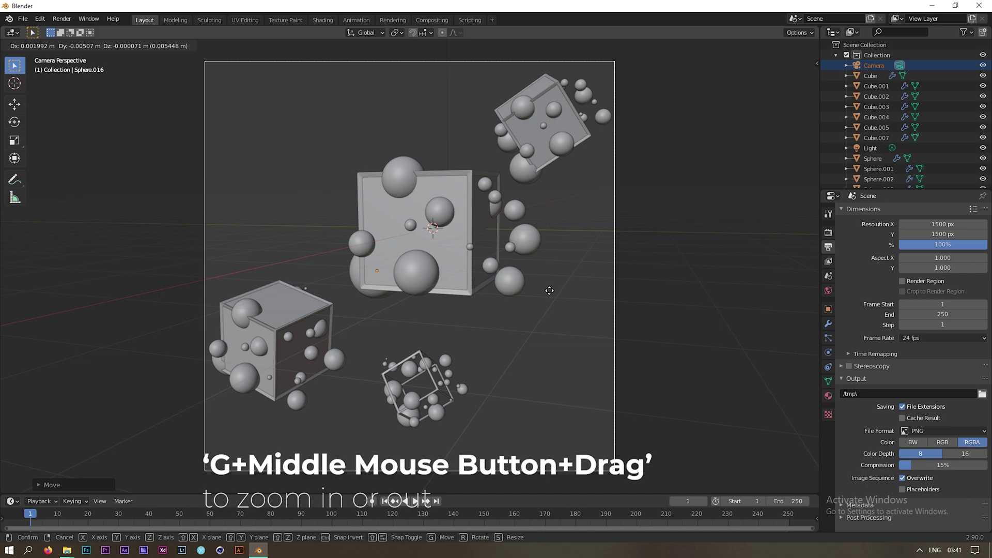
middle_click(549, 290)
middle_click_drag(549, 290, 585, 347)
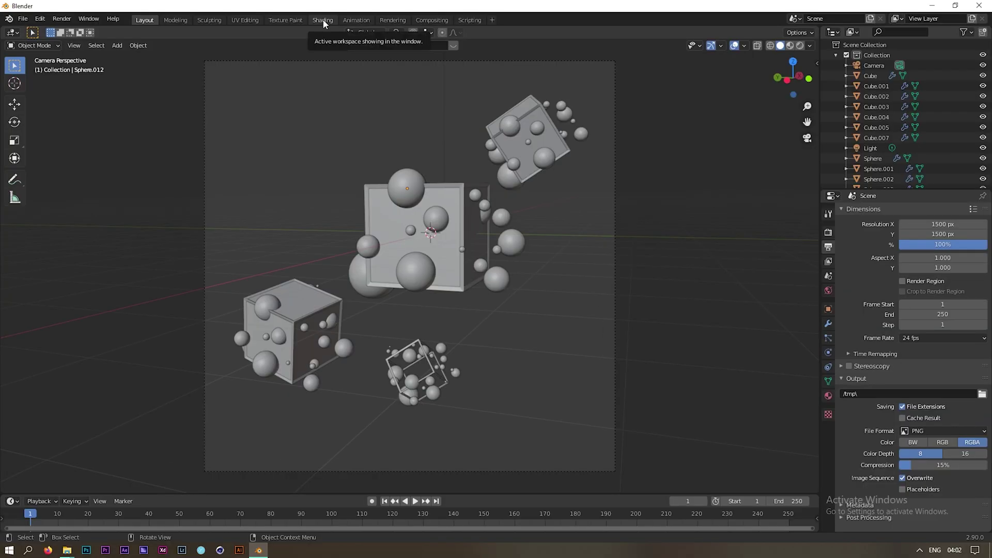
Step: Switch to the Shading workspace and bring the main cube into close view
left_click(432, 34)
scroll(429, 120, "down", 10)
middle_click_drag(530, 185, 483, 158)
scroll(520, 191, "up", 4)
scroll(499, 169, "up", 3)
scroll(538, 149, "down", 6)
scroll(490, 171, "up", 6)
scroll(515, 206, "up", 4)
Step: Create a new material on the large sphere at the main cube's upper front edge
left_click(553, 183)
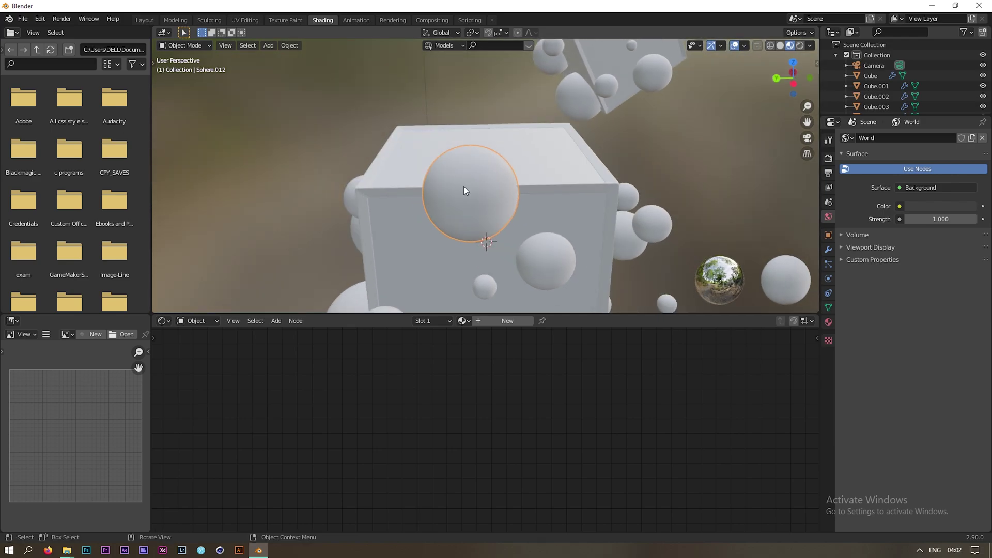
middle_click_drag(560, 228, 508, 140)
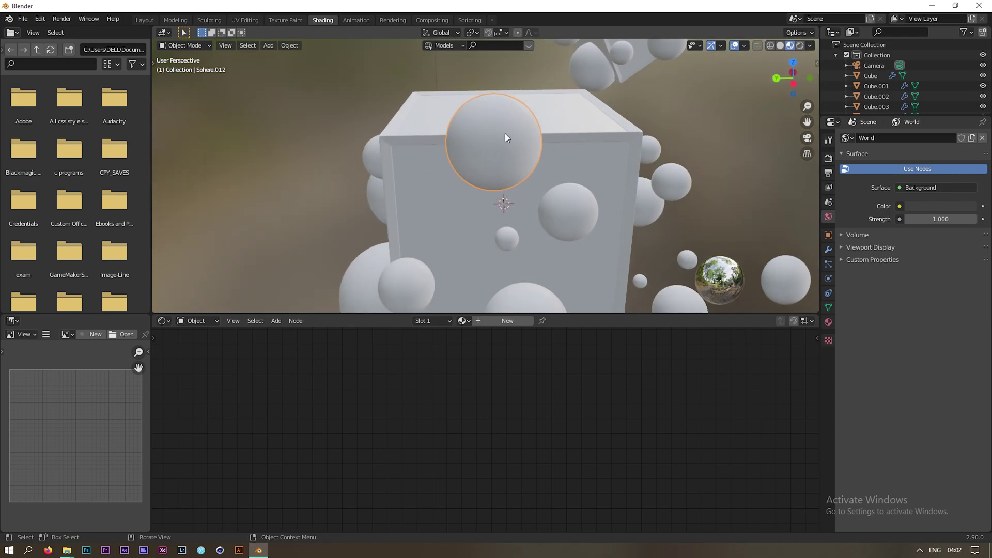
left_click(479, 115)
left_click(494, 120)
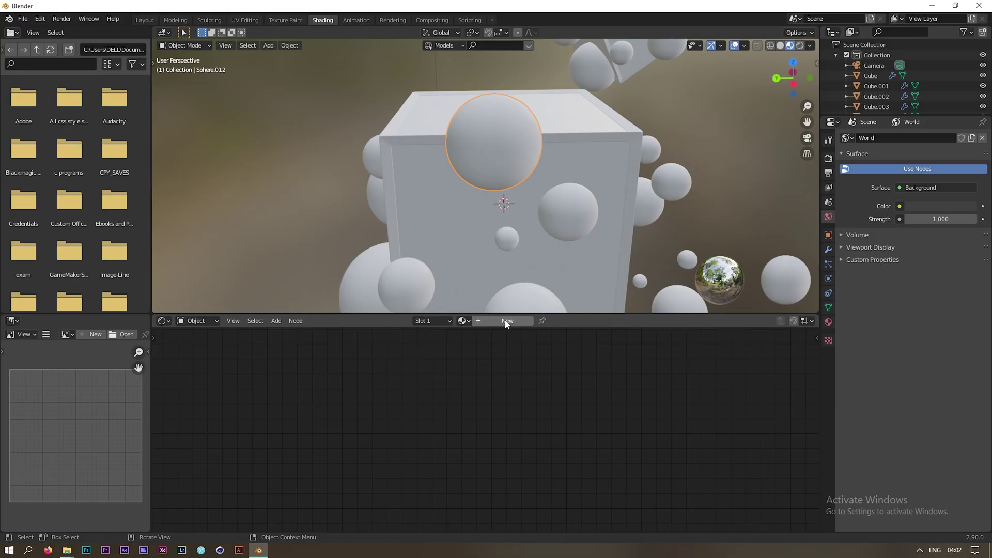
left_click(504, 318)
Step: Examine the new material's Principled BSDF settings and its Material Output node
scroll(520, 347, "down", 3)
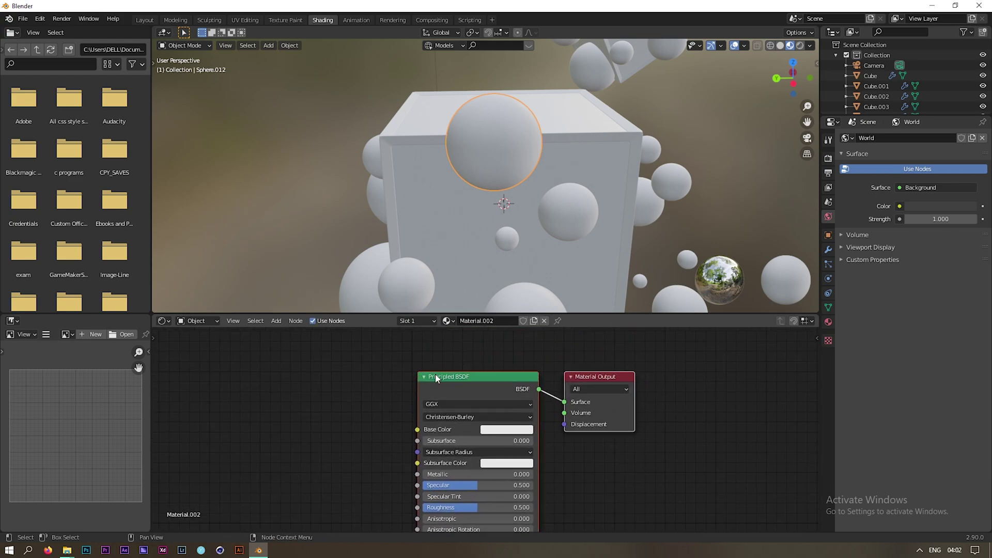
scroll(527, 368, "up", 4)
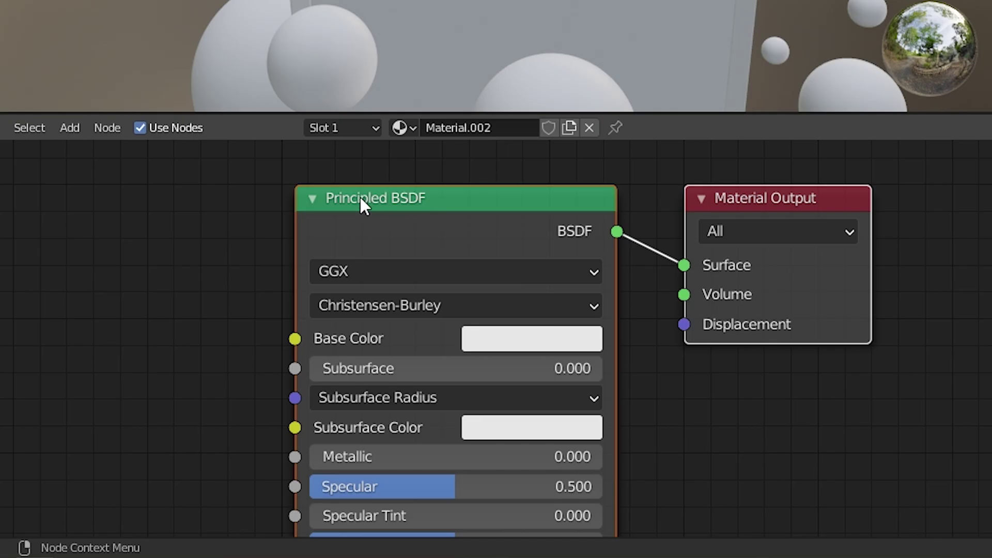
scroll(426, 356, "down", 7)
middle_click_drag(503, 398, 495, 376, "shift")
middle_click_drag(494, 235, 484, 204, "shift")
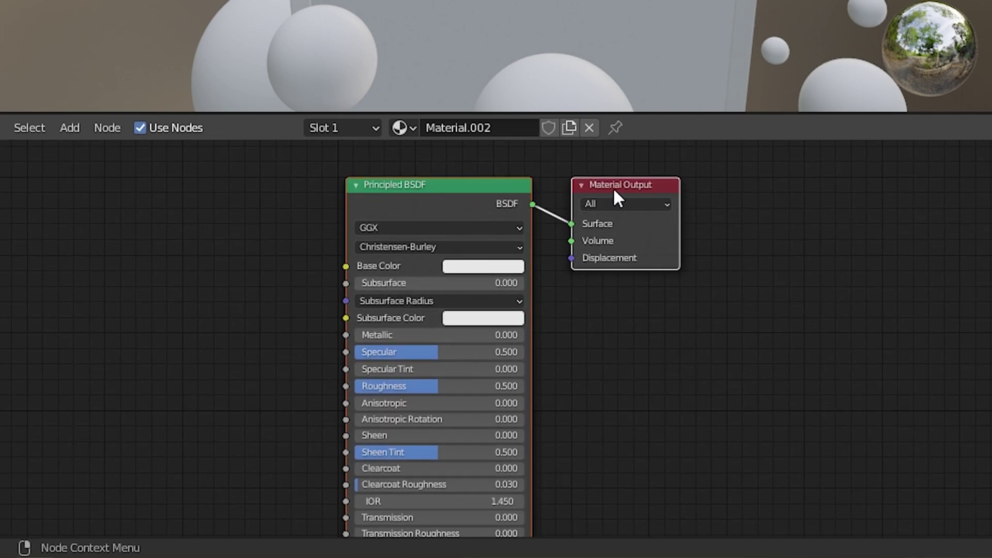
left_click(786, 209)
left_click(645, 235)
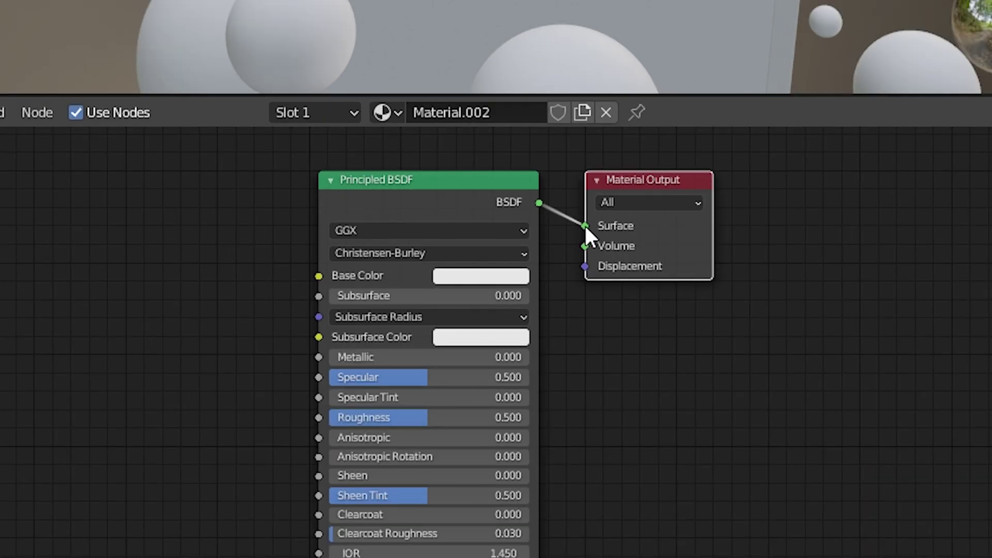
Step: Disconnect the Principled BSDF from the Material Output's Surface input and inspect the sphere from different angles
left_click_drag(585, 226, 553, 254)
left_click_drag(522, 379, 550, 349)
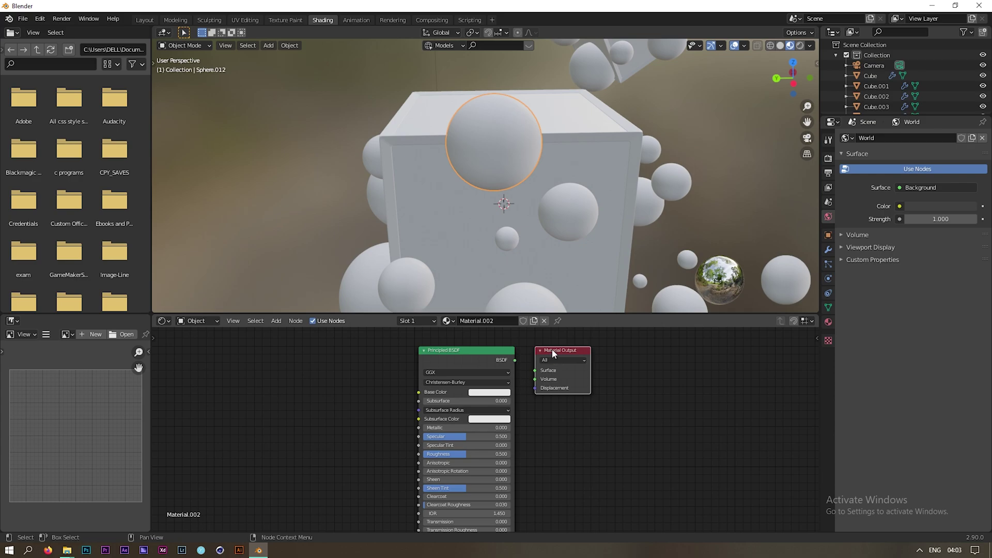
middle_click_drag(556, 194, 481, 222)
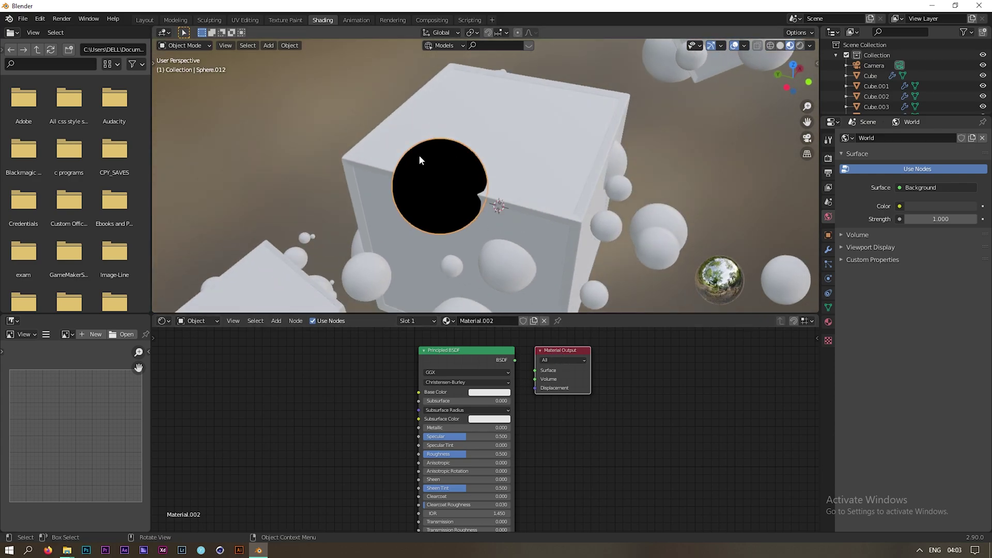
scroll(543, 367, "up", 2)
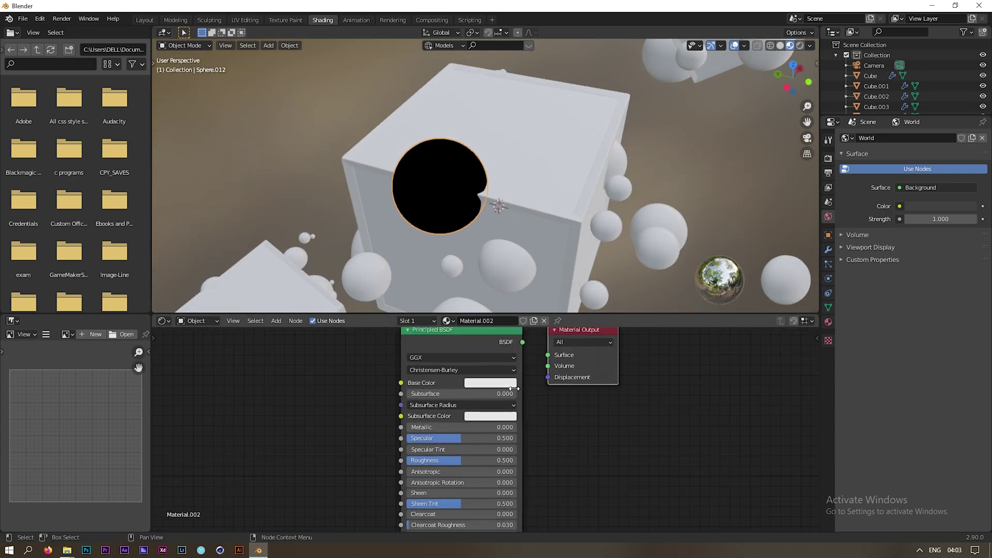
middle_click_drag(543, 366, 540, 460)
scroll(541, 456, "up", 1)
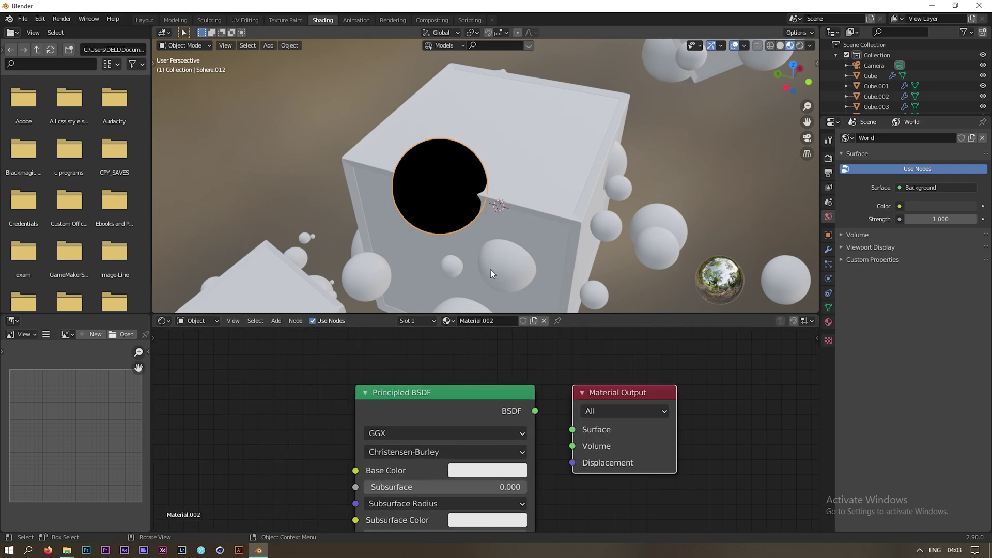
middle_click_drag(497, 274, 512, 249)
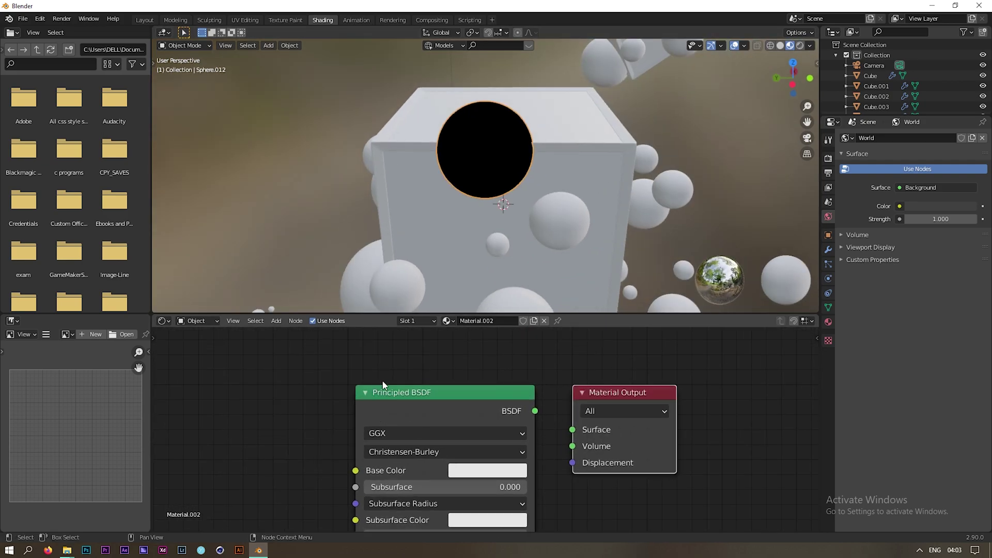
Step: Reconnect the Principled BSDF output to the Material Output's Surface input
scroll(427, 380, "down", 1)
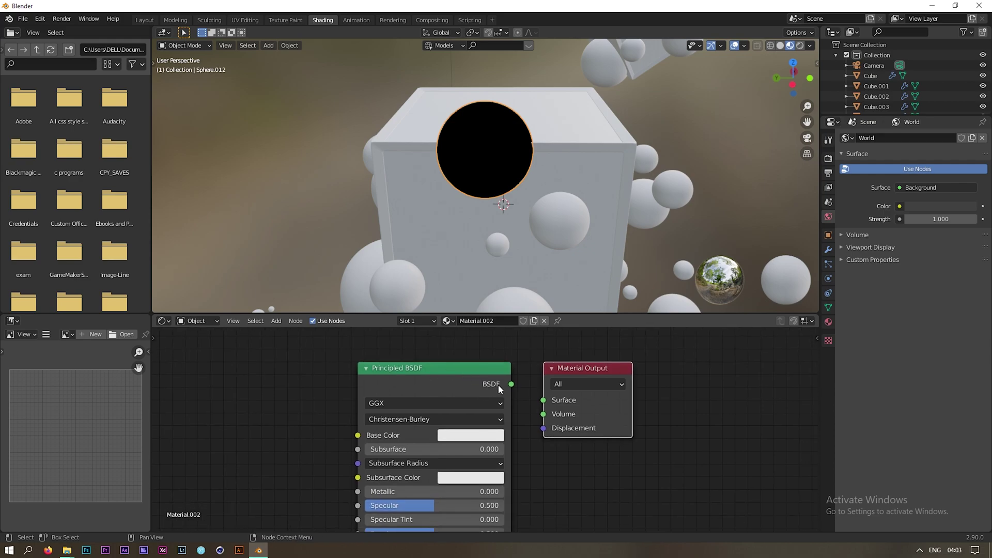
left_click_drag(511, 385, 543, 401)
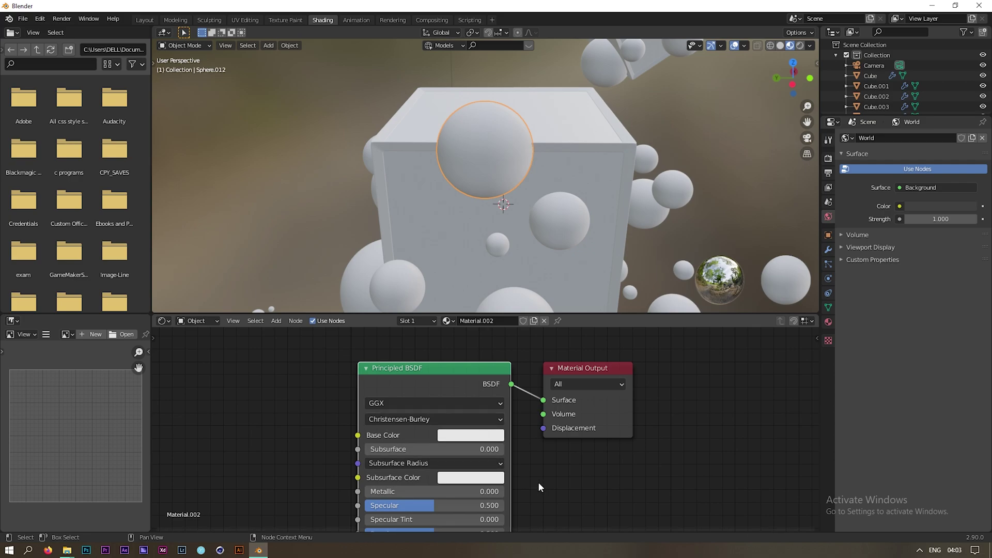
scroll(537, 482, "up", 2)
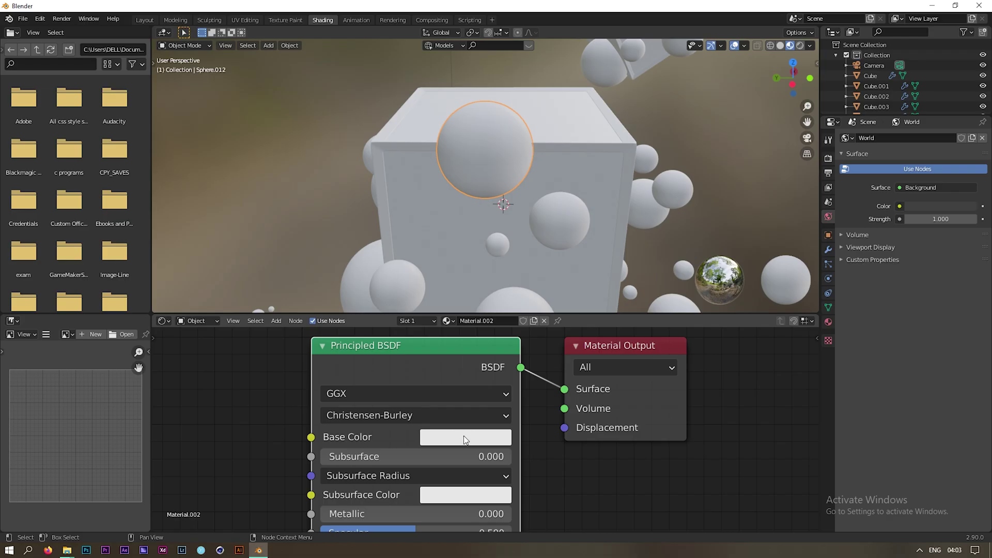
Step: Set the sphere material's Base Color to near-black, with a value (V) of about 0.027
left_click(439, 353)
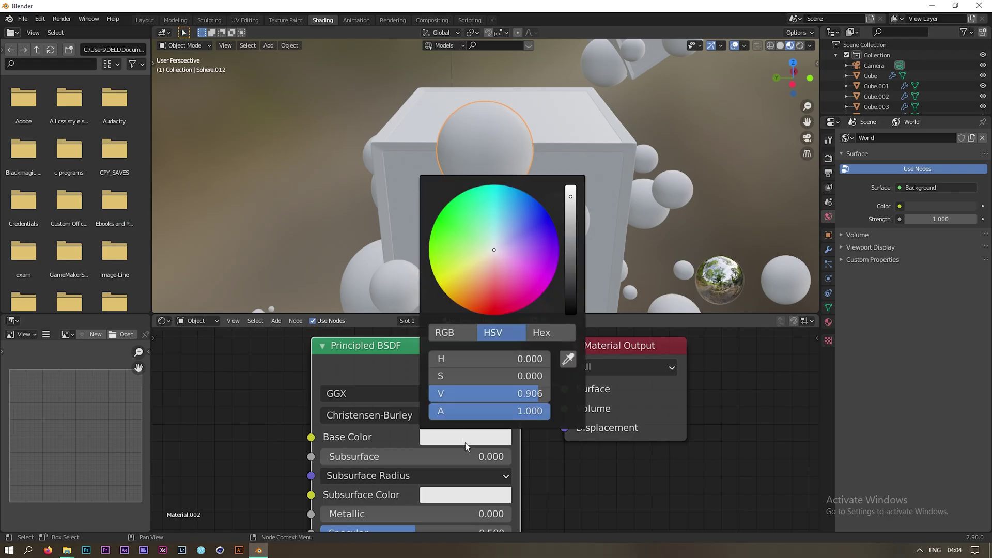
mouse_move(504, 257)
left_mouse_down()
mouse_move(520, 293)
mouse_move(500, 237)
mouse_move(456, 274)
mouse_move(494, 291)
mouse_move(494, 253)
left_mouse_up()
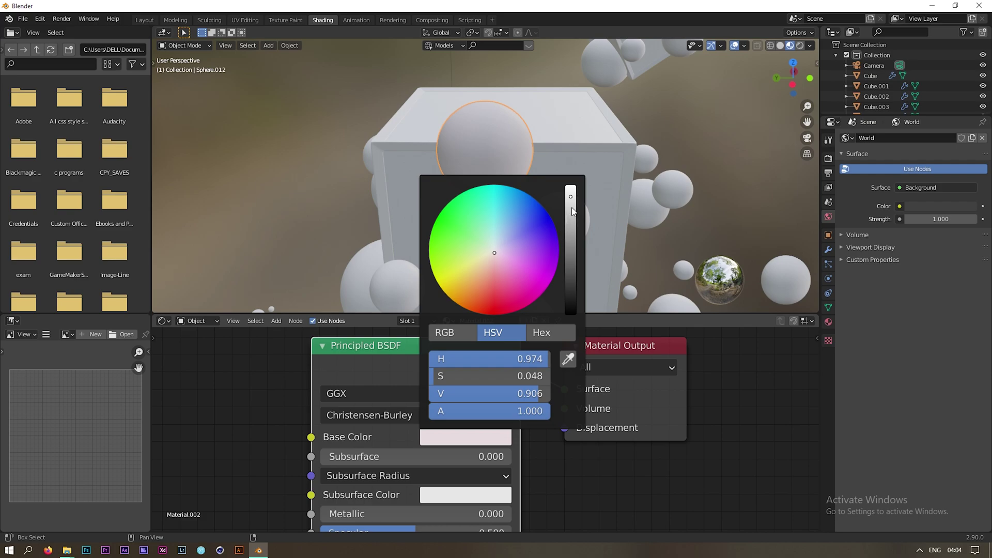
left_click_drag(570, 211, 571, 312)
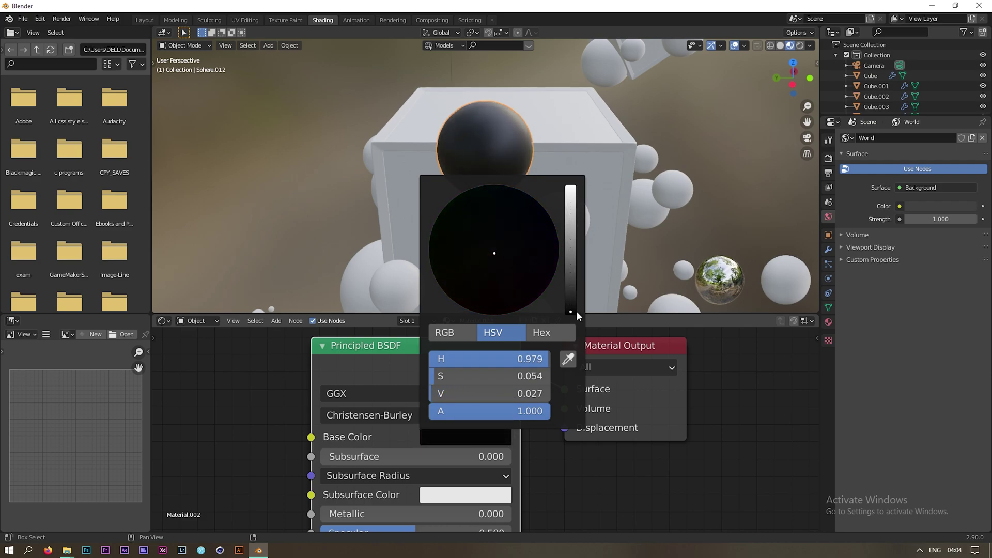
Step: Reduce the black sphere material's Roughness to 0.000 and check the reflections on the sphere
middle_click_drag(439, 416, 496, 346)
middle_click_drag(455, 481, 493, 398)
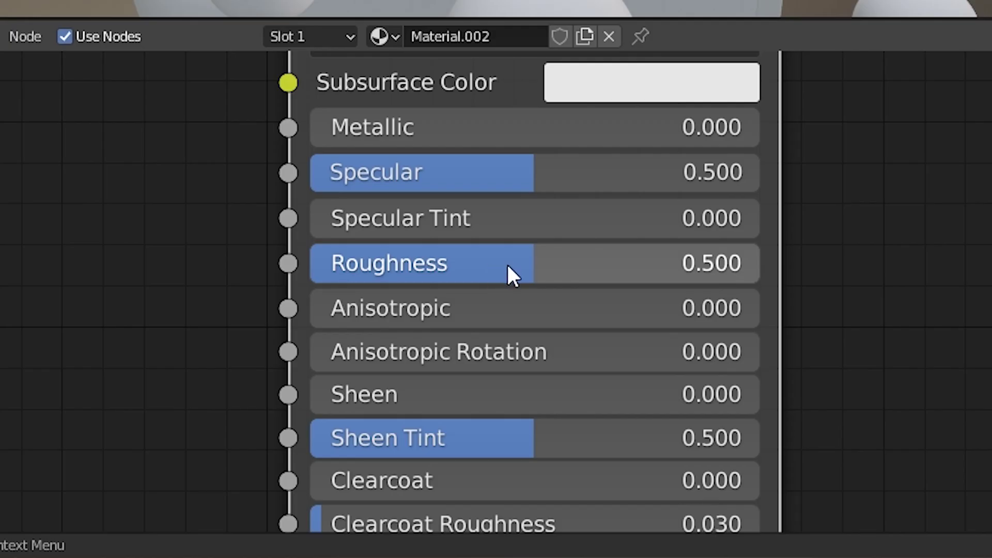
scroll(500, 419, "down", 6)
scroll(482, 277, "down", 2)
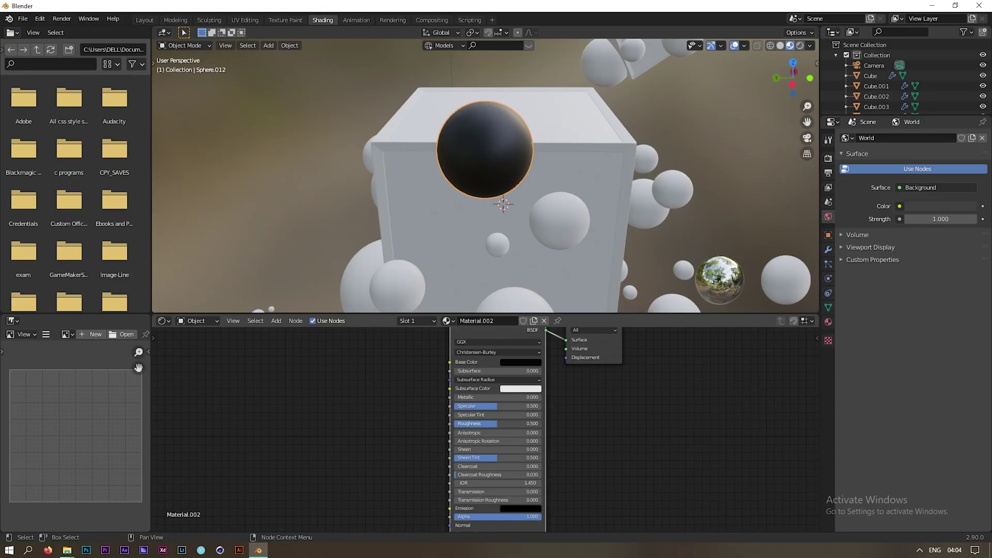
left_click_drag(496, 423, 452, 423)
middle_click_drag(513, 163, 547, 175)
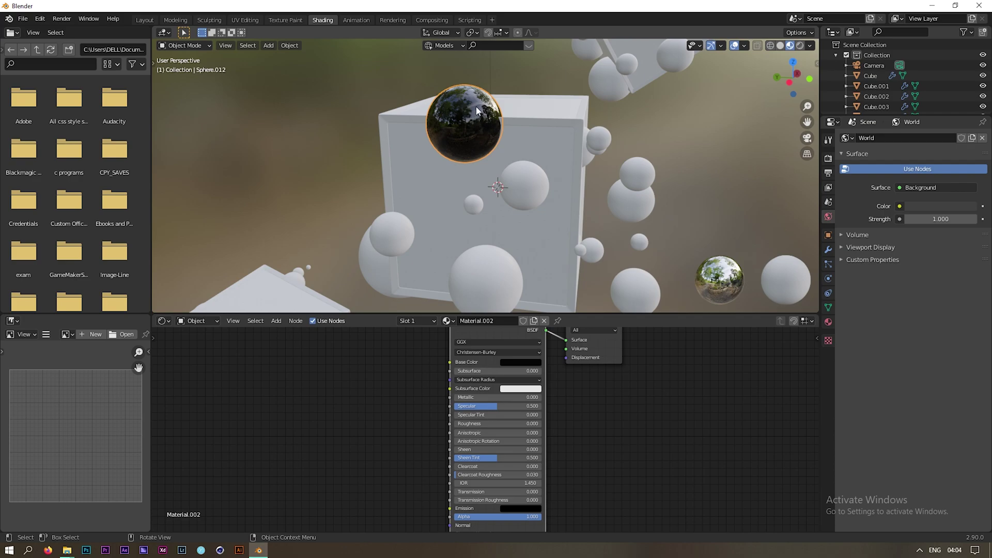
scroll(628, 132, "down", 3)
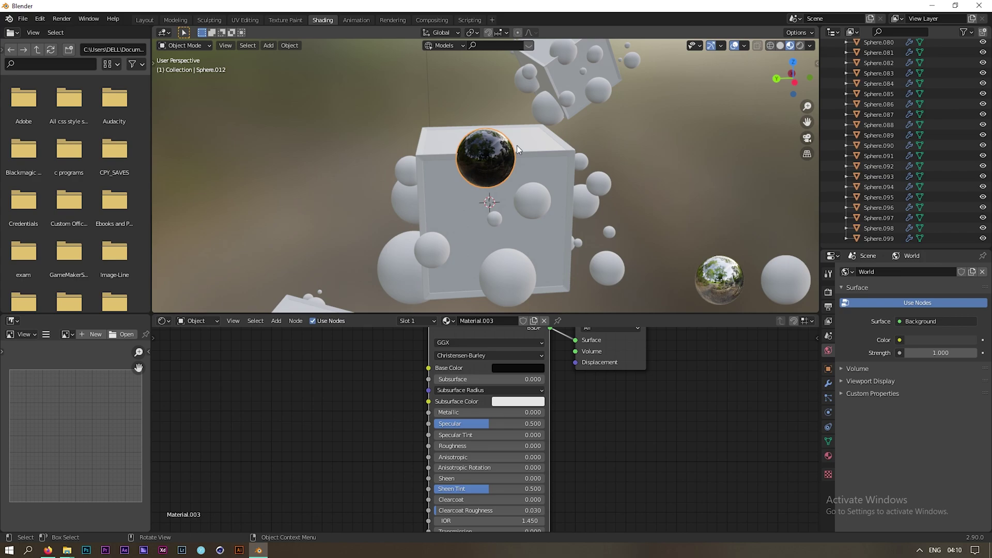
Step: Select every sphere in the scene collection, from Sphere through Sphere.099
scroll(519, 145, "down", 3)
middle_click_drag(586, 141, 523, 164)
middle_click_drag(500, 213, 511, 196, "shift")
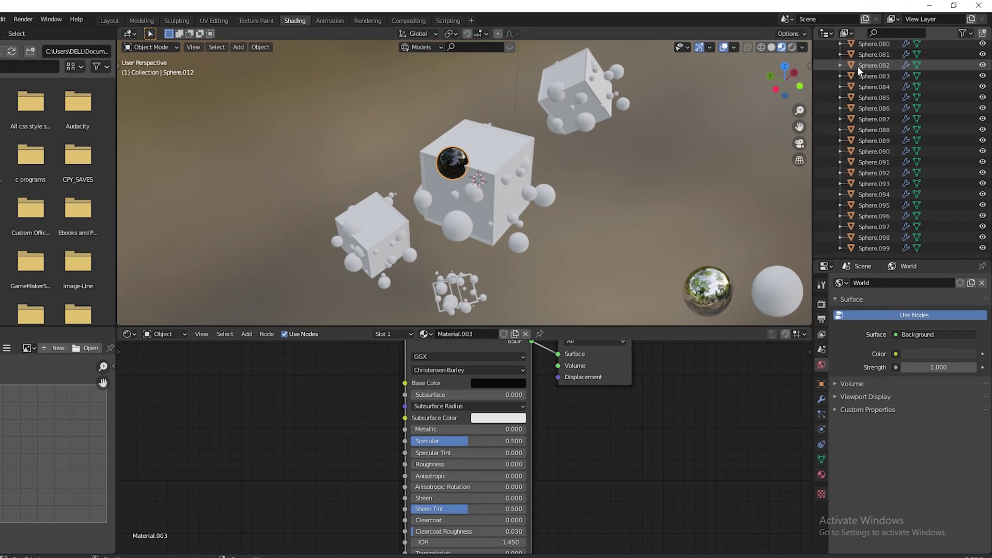
scroll(857, 66, "up", 15)
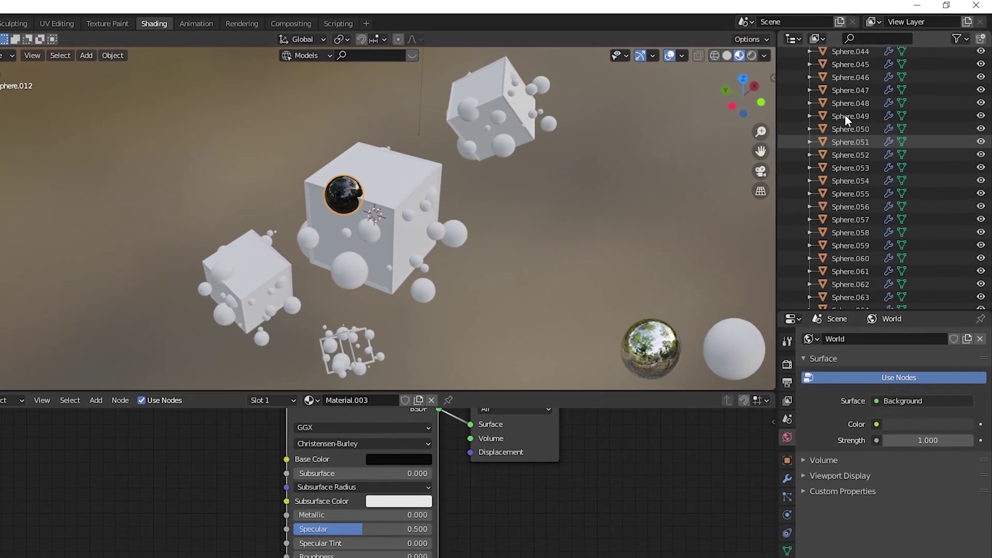
scroll(837, 121, "up", 11)
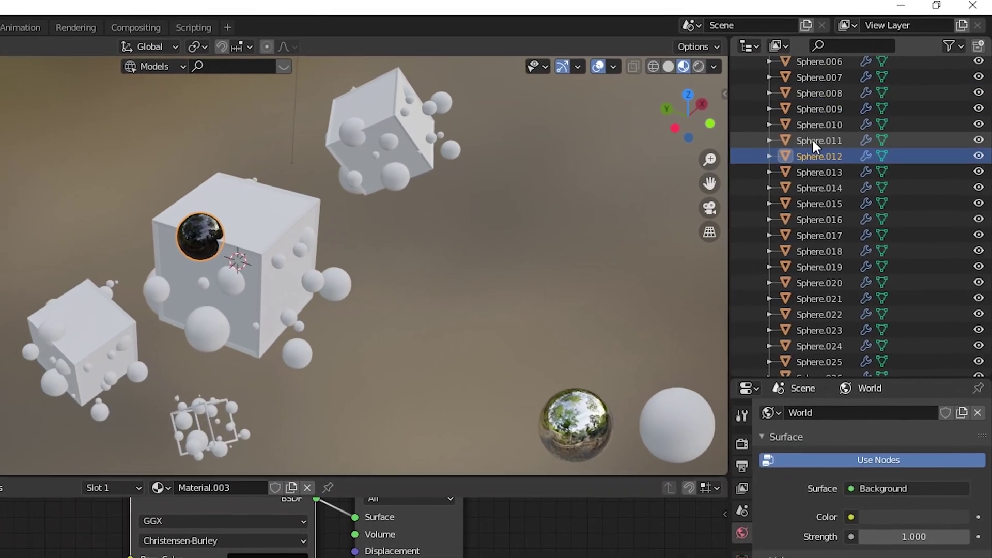
scroll(817, 274, "up", 2)
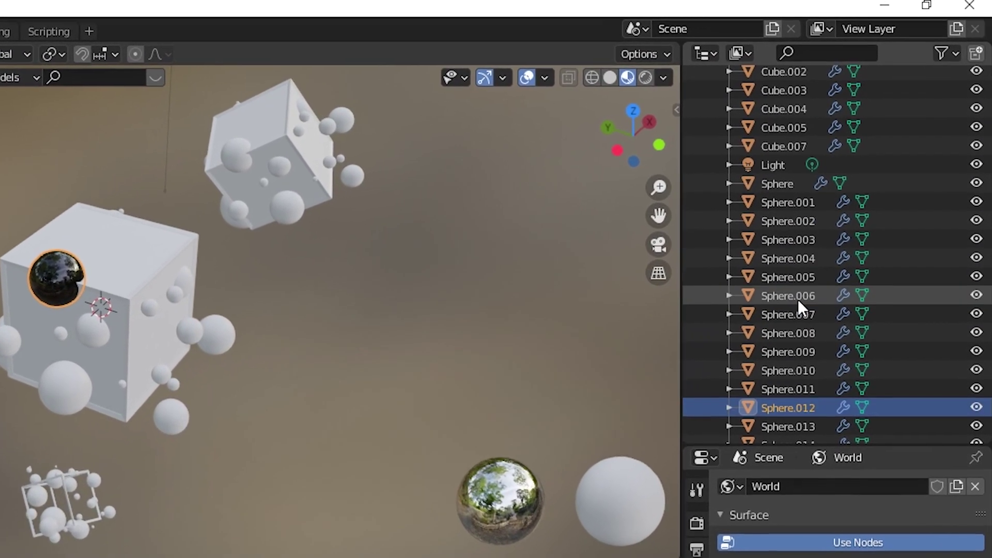
left_click(775, 186)
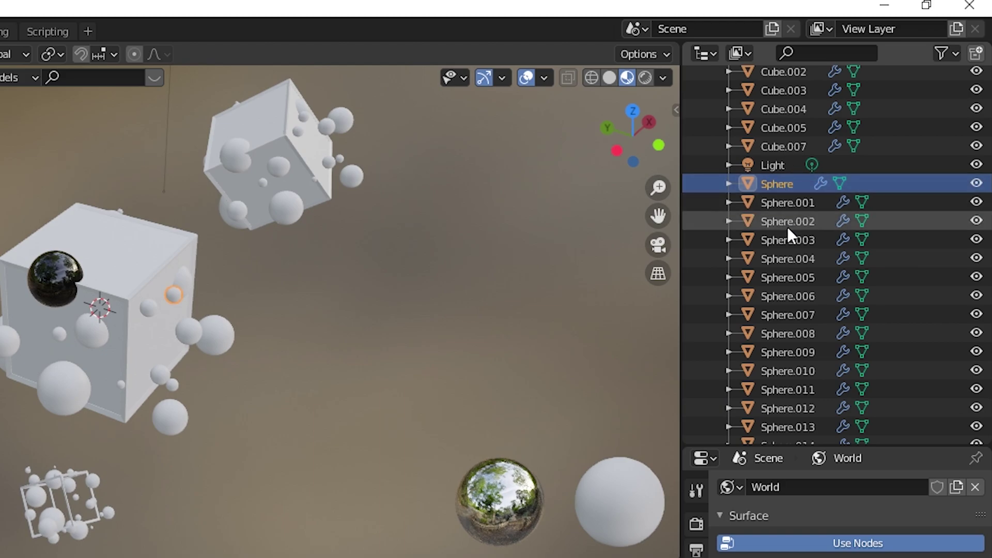
scroll(786, 314, "down", 20)
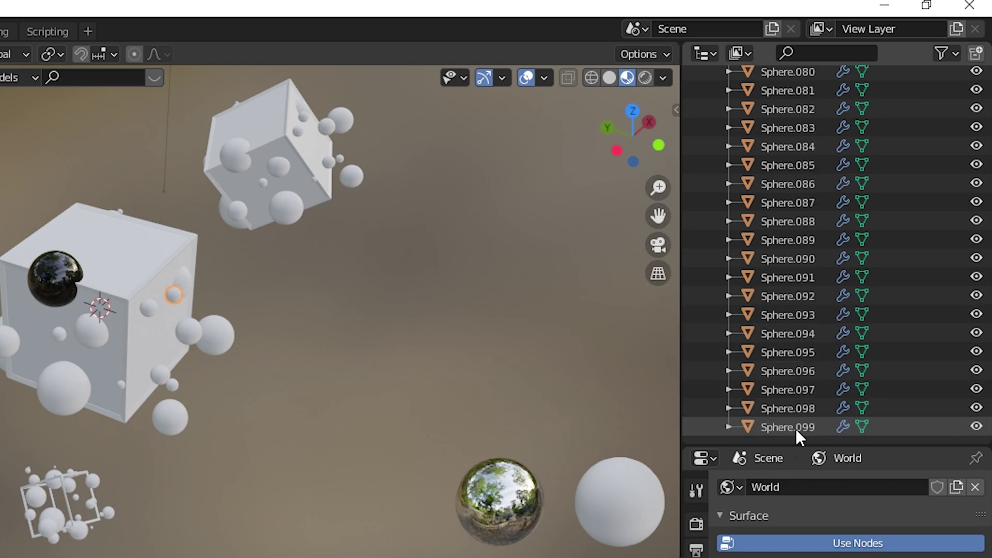
left_click(790, 428, "shift")
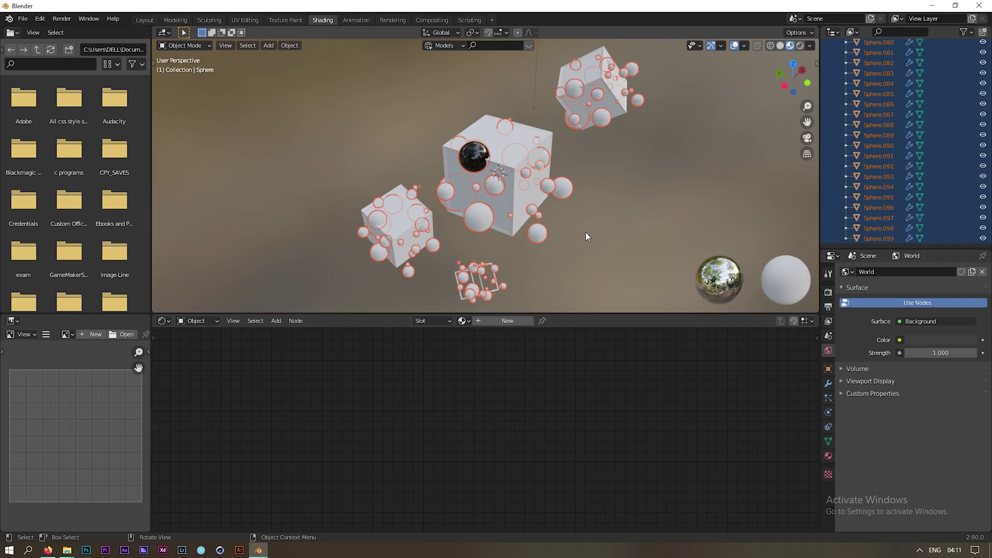
Step: Make the glossy black sphere the active object and link its material to all the selected spheres
middle_click_drag(553, 238, 603, 235)
scroll(522, 218, "up", 5)
scroll(652, 180, "down", 3)
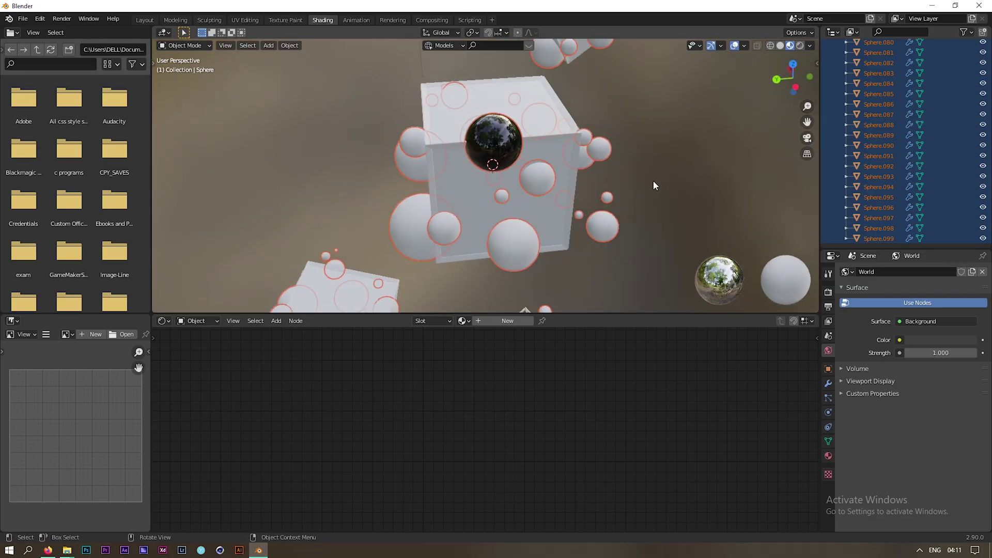
middle_click_drag(652, 180, 627, 191)
scroll(567, 129, "up", 5)
middle_click_drag(565, 131, 583, 96)
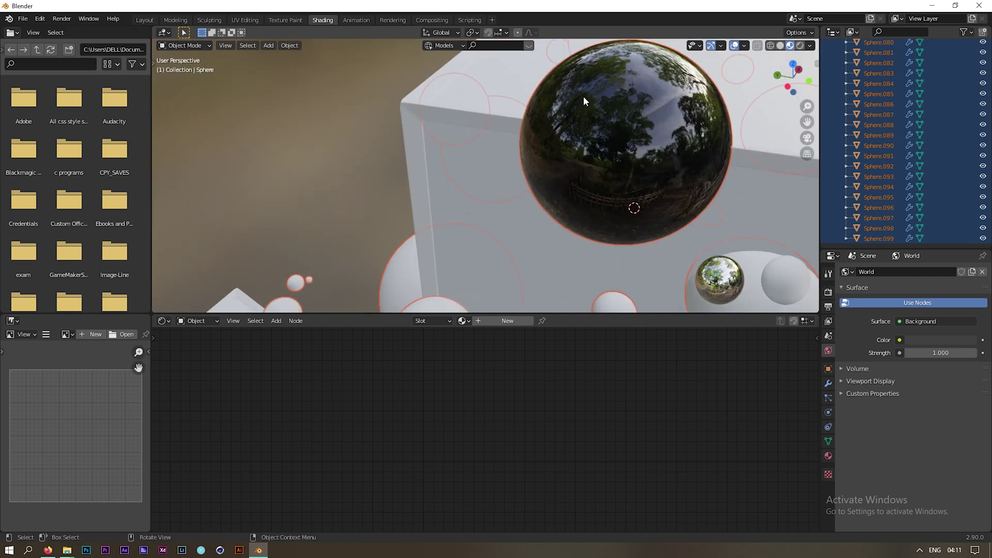
left_click(603, 75, "shift")
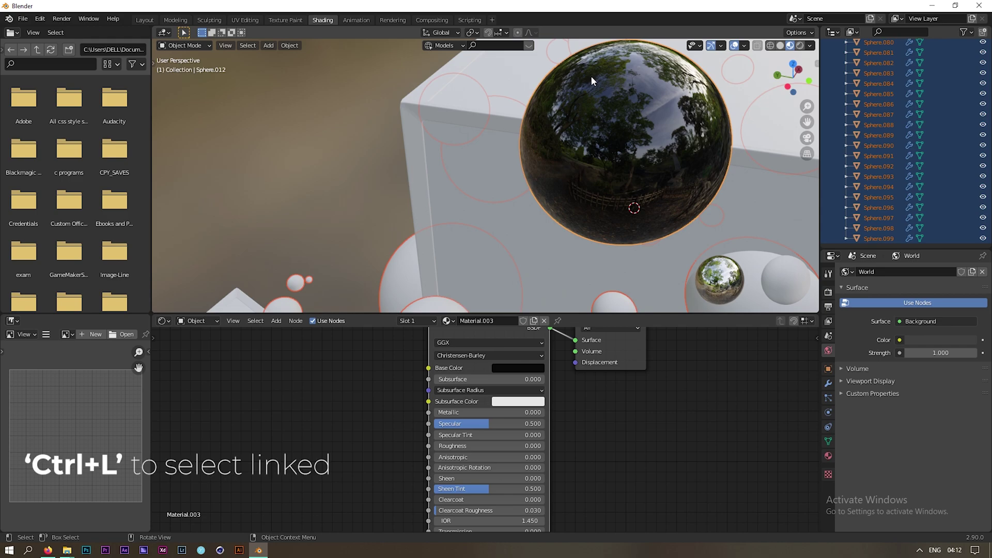
key("ctrl+l")
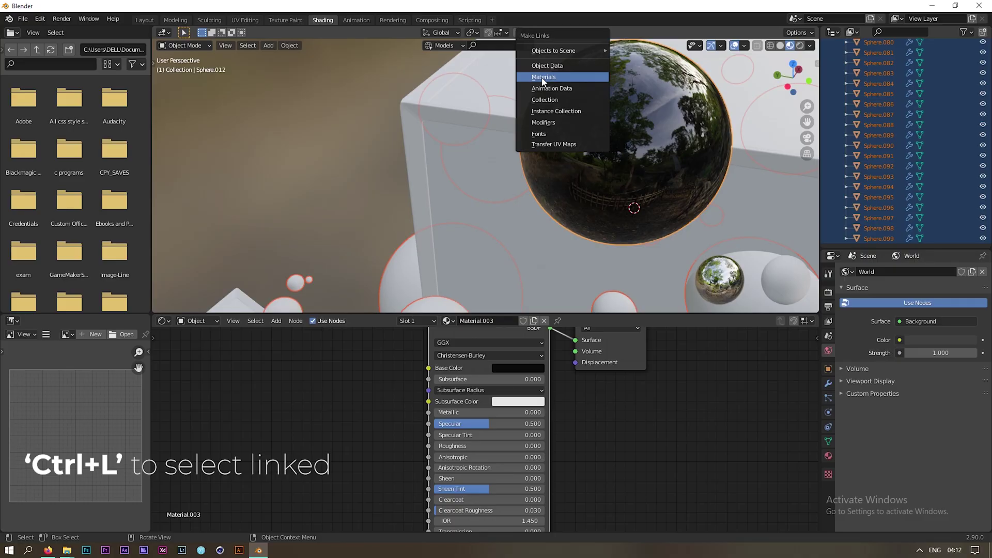
left_click(543, 77)
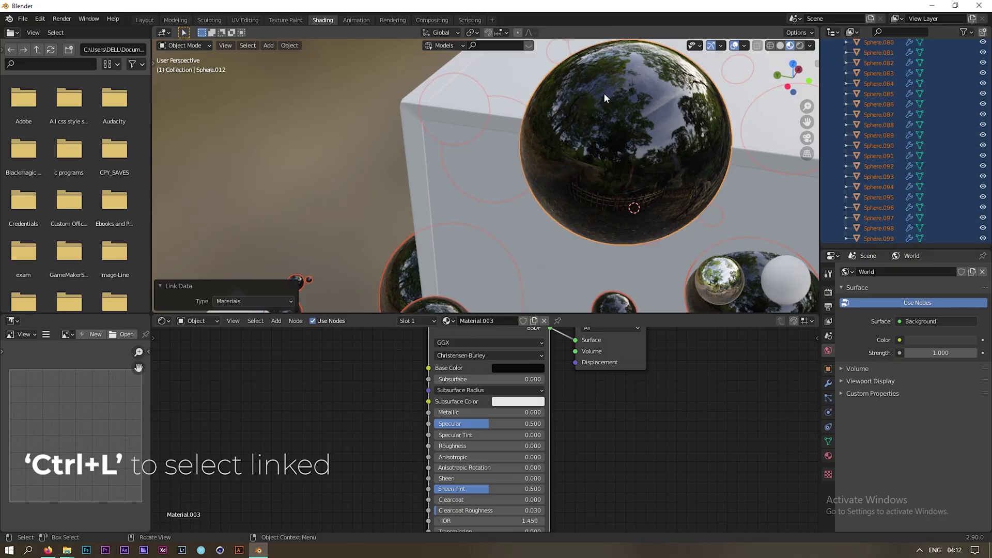
scroll(503, 173, "down", 6)
middle_click_drag(659, 203, 656, 167)
scroll(629, 190, "down", 3)
middle_click_drag(531, 154, 582, 114)
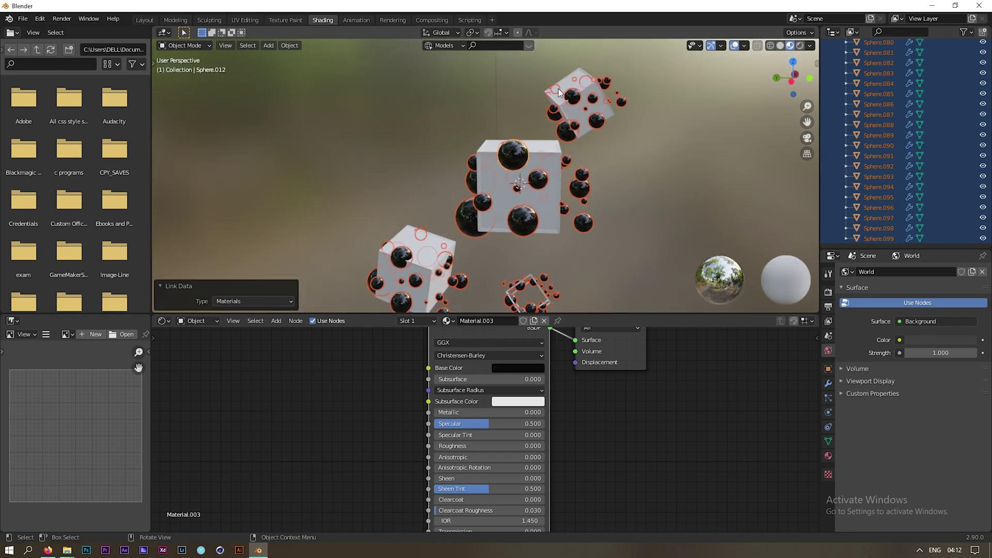
middle_click_drag(630, 163, 548, 165)
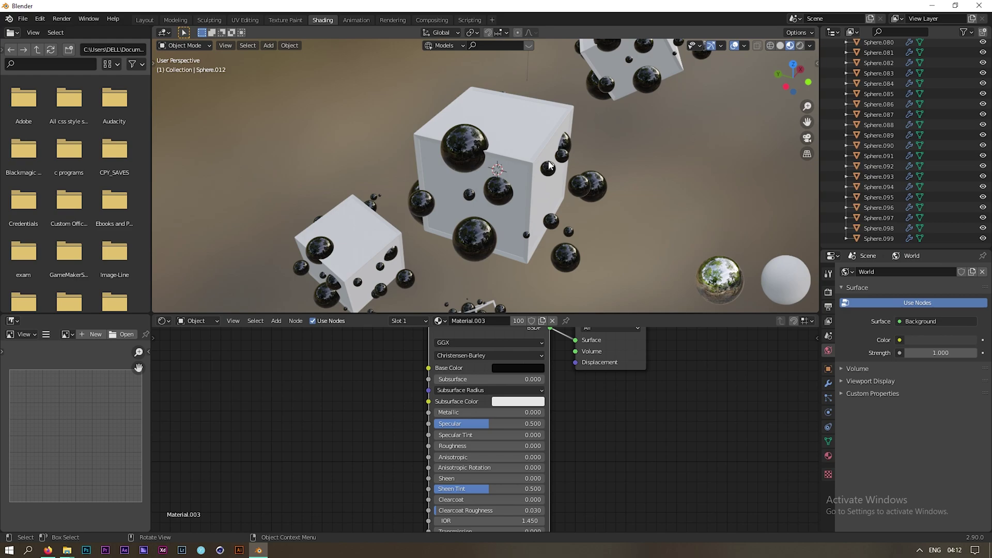
Step: Try a Metallic value of 1.000 on the material of the main cube's outer frame
left_click(537, 164)
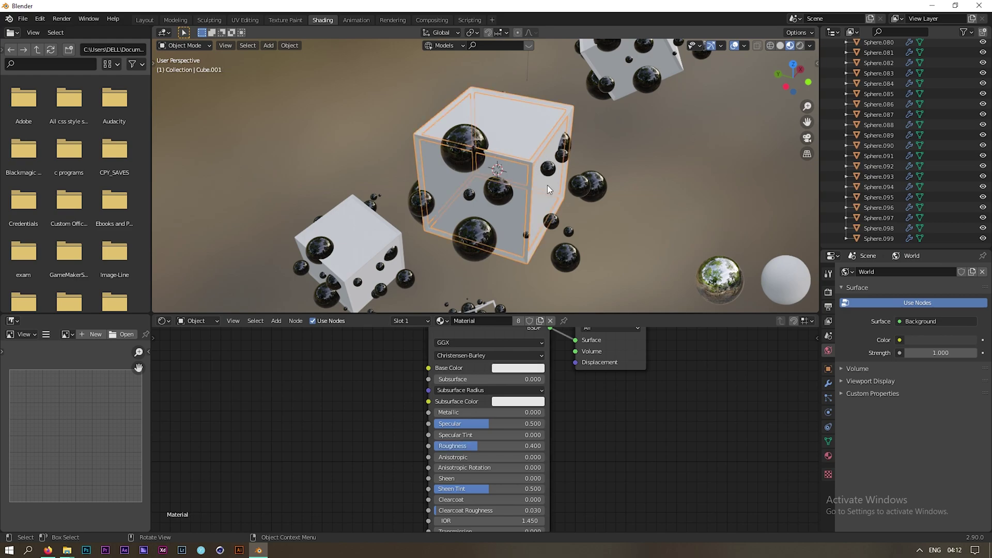
scroll(522, 342, "down", 4)
middle_click_drag(535, 348, 542, 373)
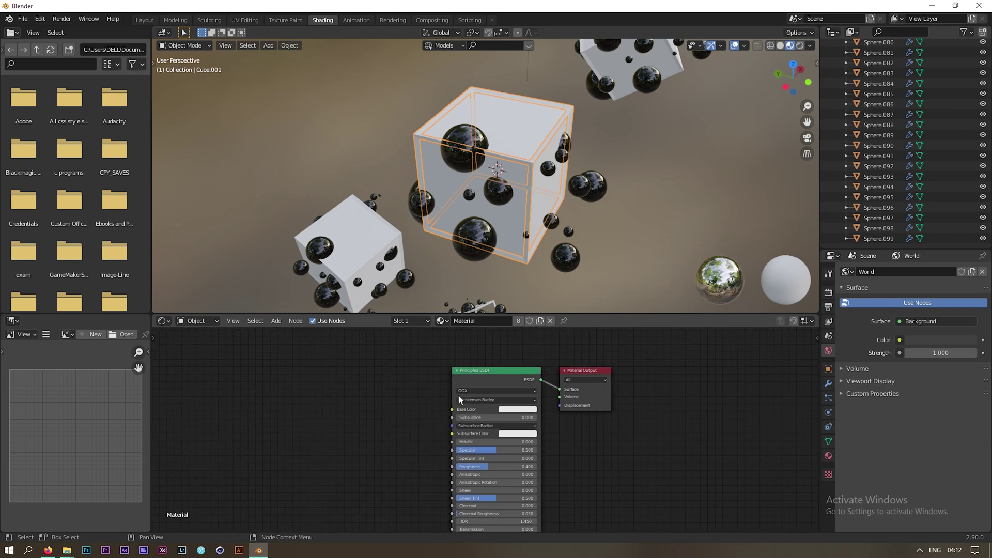
scroll(489, 382, "up", 3)
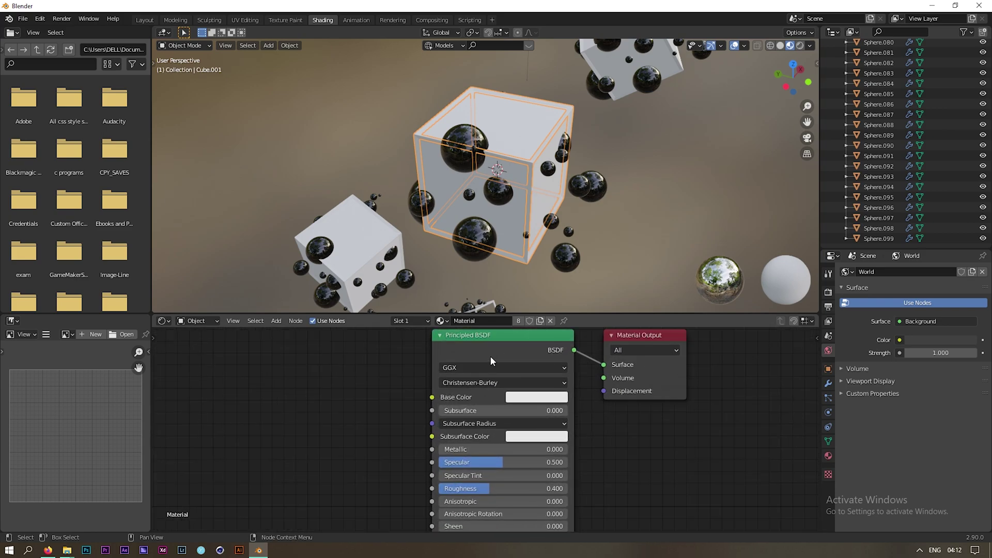
middle_click_drag(499, 357, 482, 391)
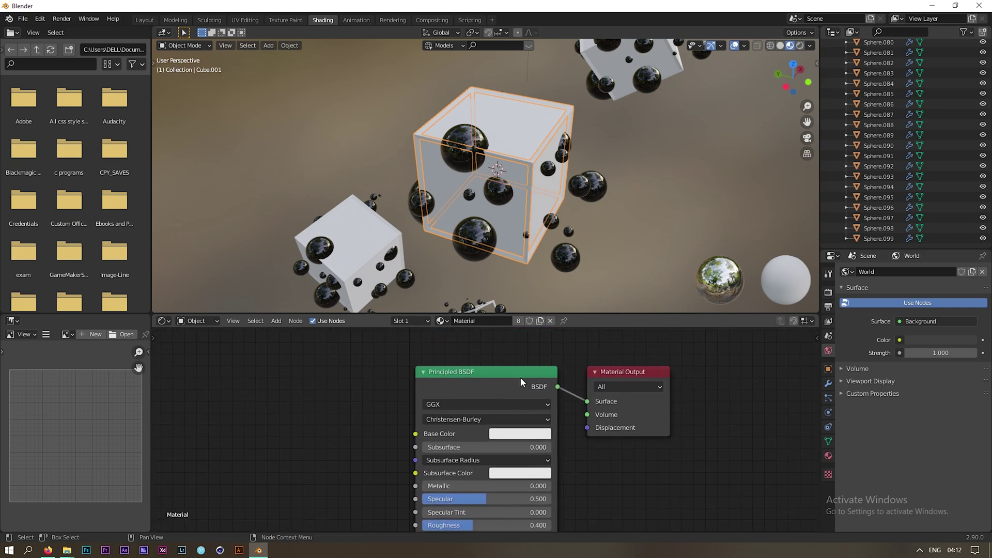
scroll(520, 377, "up", 1)
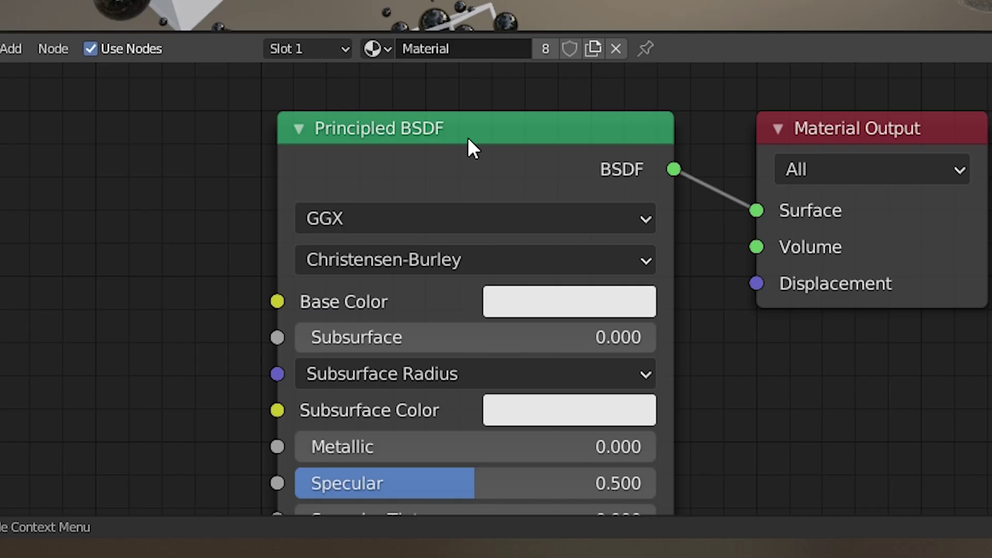
scroll(704, 222, "up", 1)
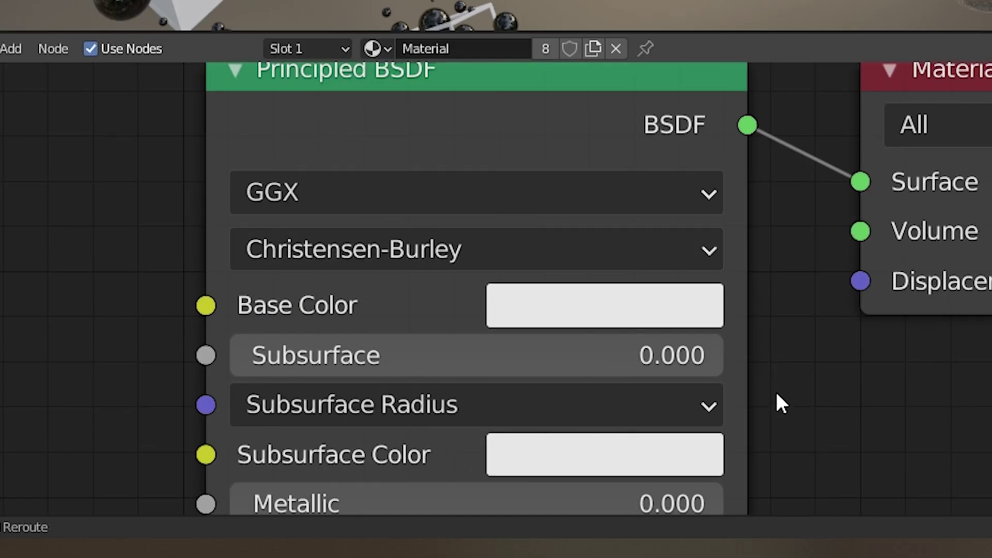
middle_click_drag(778, 401, 797, 274)
scroll(788, 259, "down", 2)
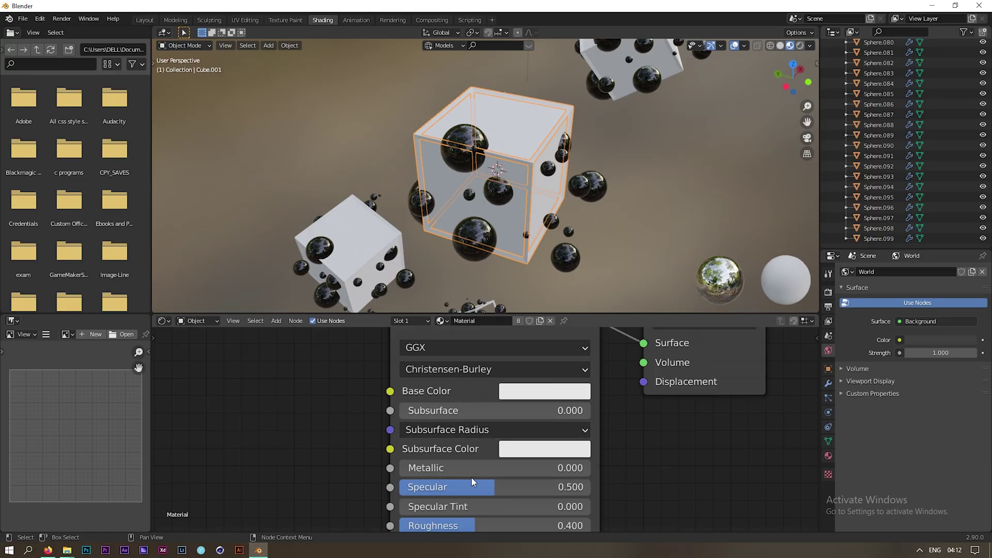
left_click_drag(445, 469, 592, 469)
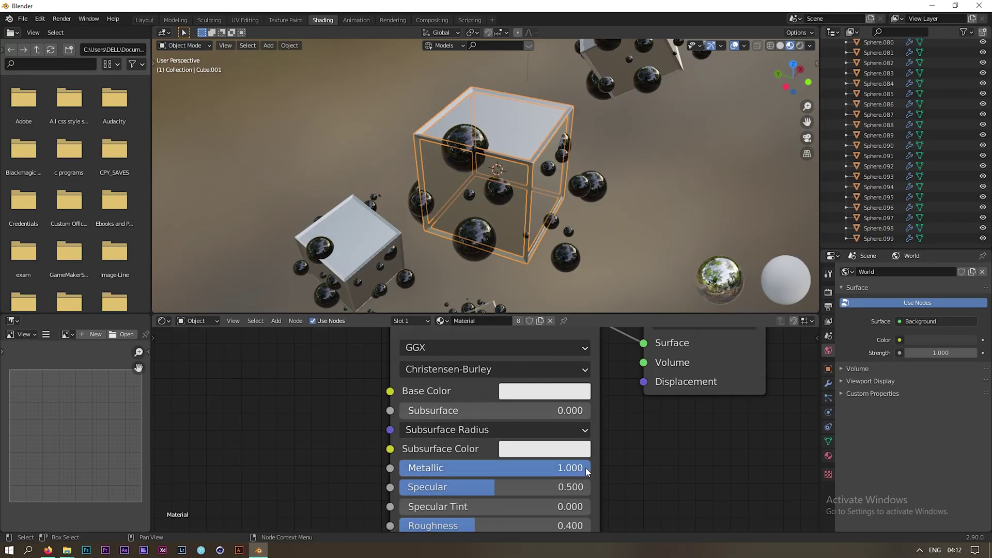
Step: Inspect the metallic finish on the cubes from different angles and undo the Metallic change
middle_click_drag(531, 206, 418, 83)
scroll(395, 218, "up", 4)
scroll(507, 152, "down", 4)
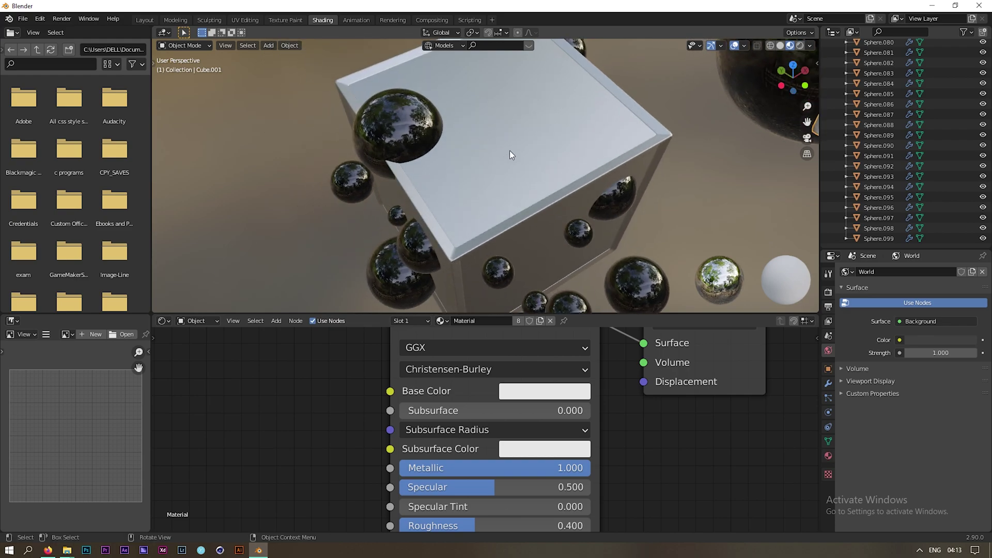
scroll(534, 153, "down", 4)
middle_click_drag(534, 153, 562, 93)
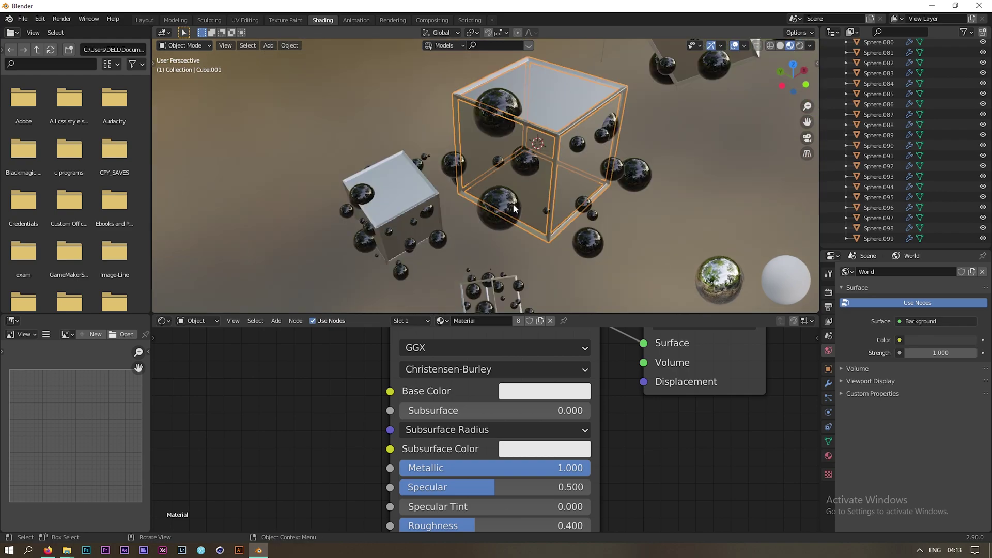
key("ctrl+z")
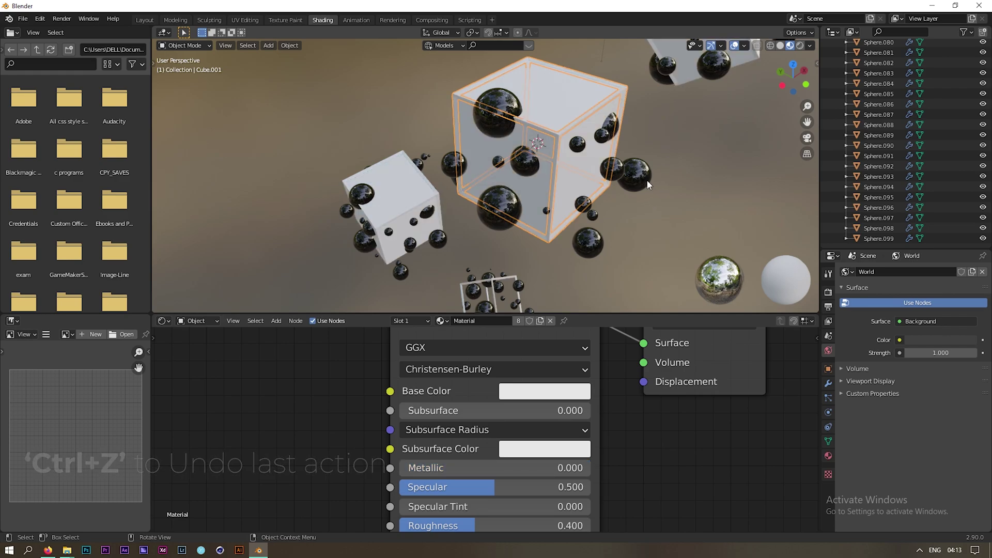
Step: Select the solid inner cube of the main cluster instead of its surrounding frame
middle_click_drag(665, 144, 602, 186, "shift")
left_click(615, 187)
scroll(560, 214, "up", 1)
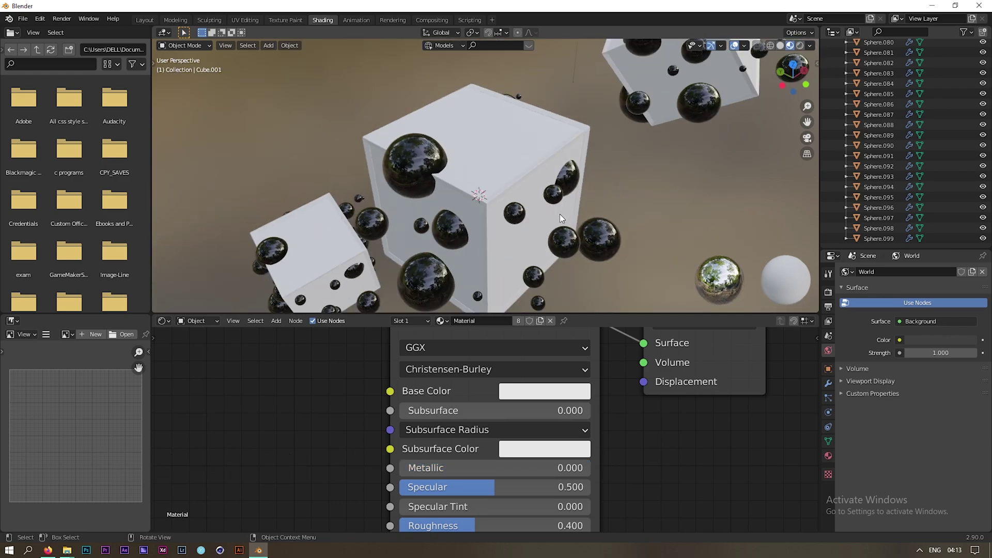
left_click(454, 134)
left_click(528, 179)
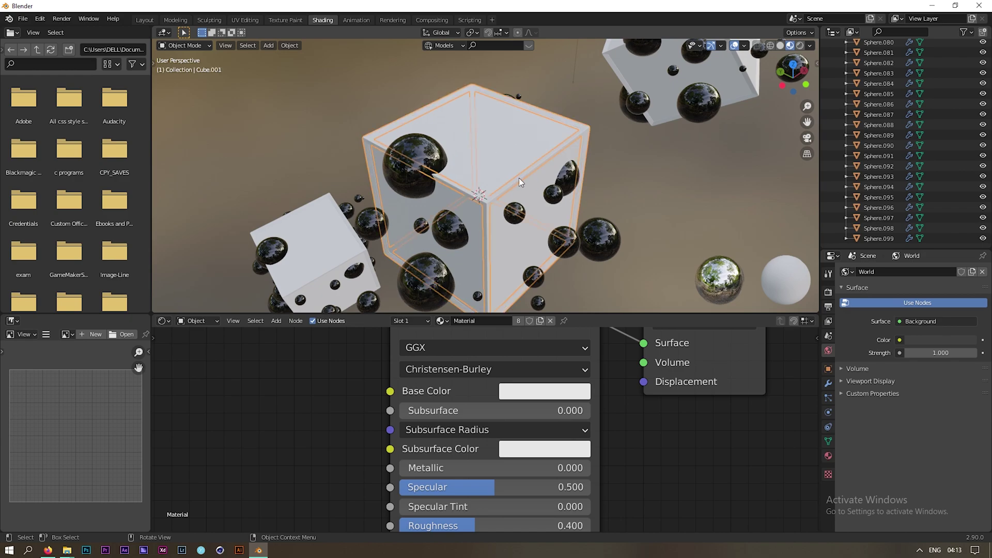
left_click(518, 178)
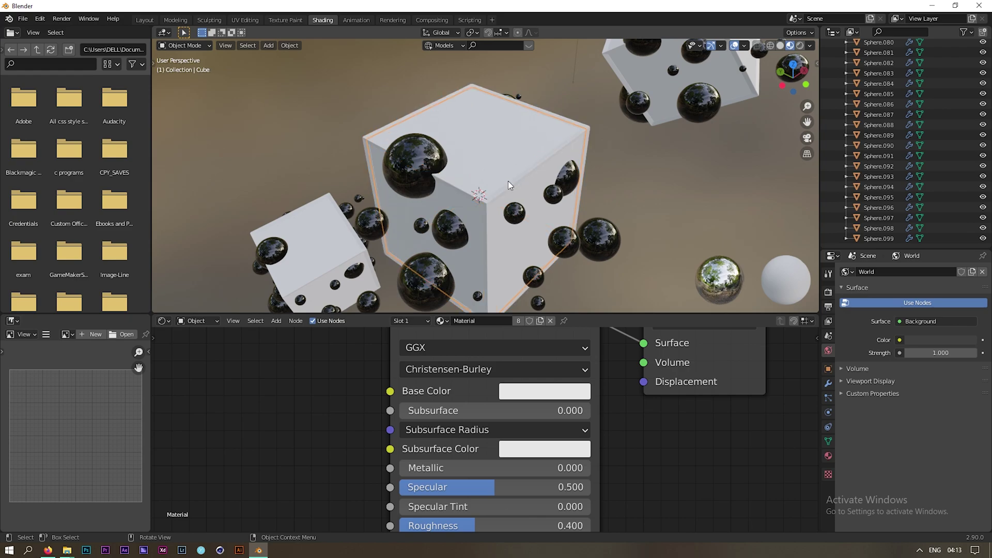
Step: Try a red Base Color on the material shared by the cubes and their frames, and undo it
left_click(508, 183)
left_click(564, 385)
mouse_move(600, 215)
left_mouse_down()
mouse_move(568, 235)
mouse_move(559, 266)
left_mouse_up()
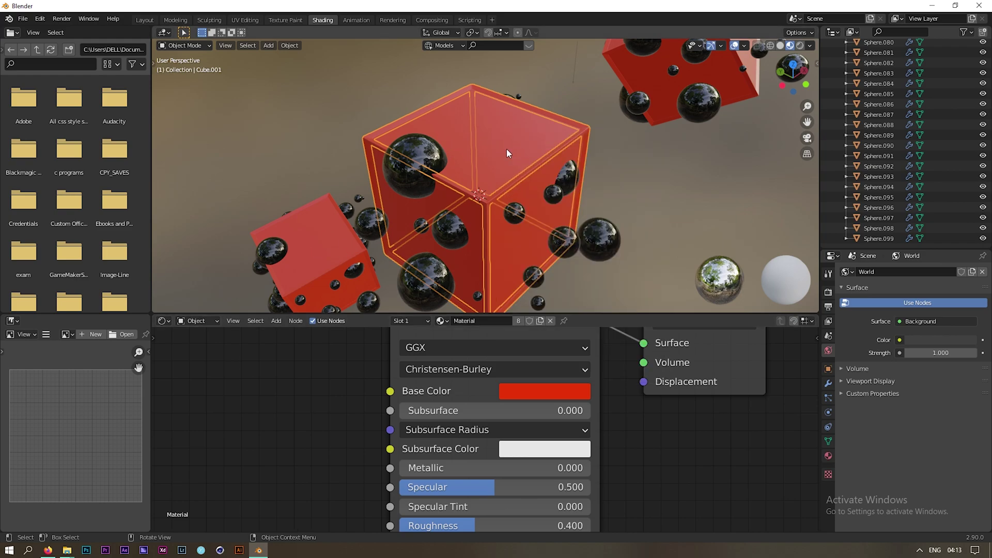
key("ctrl+z")
key("ctrl+z")
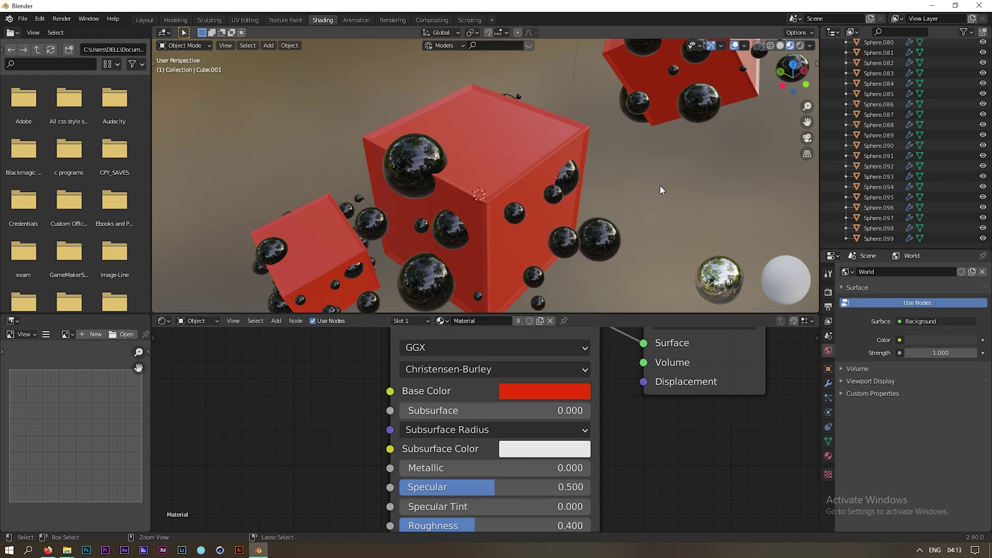
Step: Give the main cube's outer frame its own new copy of the shared material
scroll(680, 201, "up", 4)
scroll(680, 203, "down", 3)
middle_click_drag(680, 203, 656, 205, "shift")
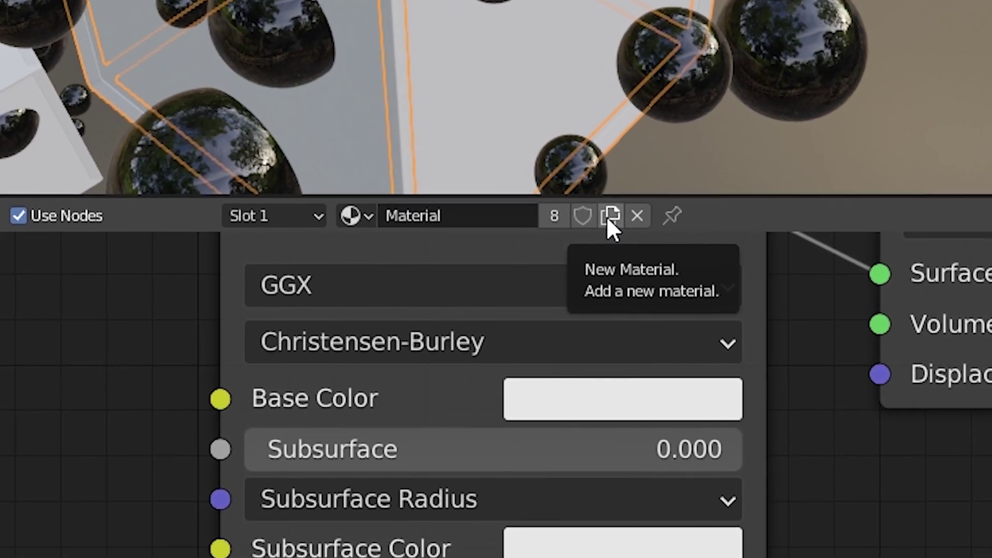
left_click(611, 216)
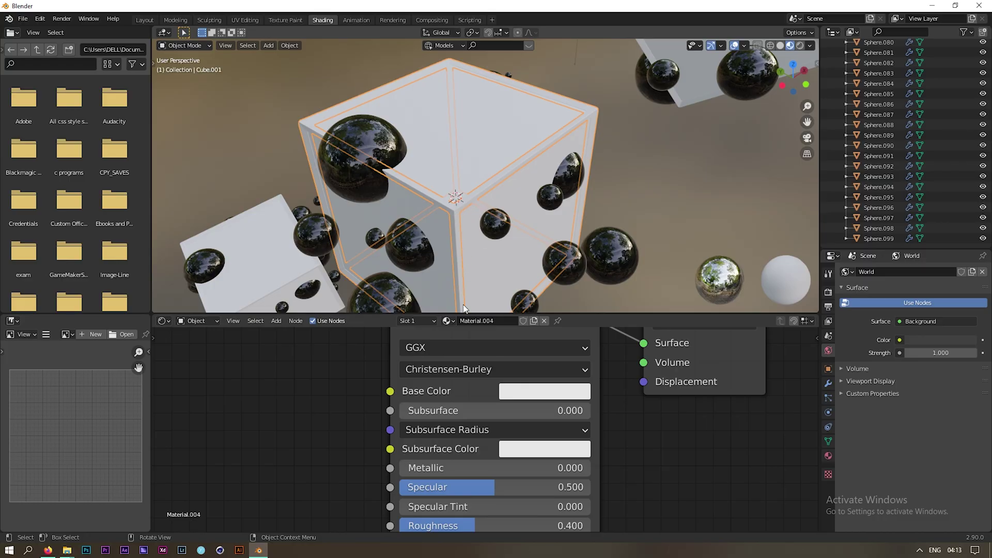
left_click(545, 391)
mouse_move(574, 204)
left_mouse_down()
mouse_move(548, 216)
mouse_move(580, 214)
mouse_move(545, 199)
mouse_move(573, 204)
left_mouse_up()
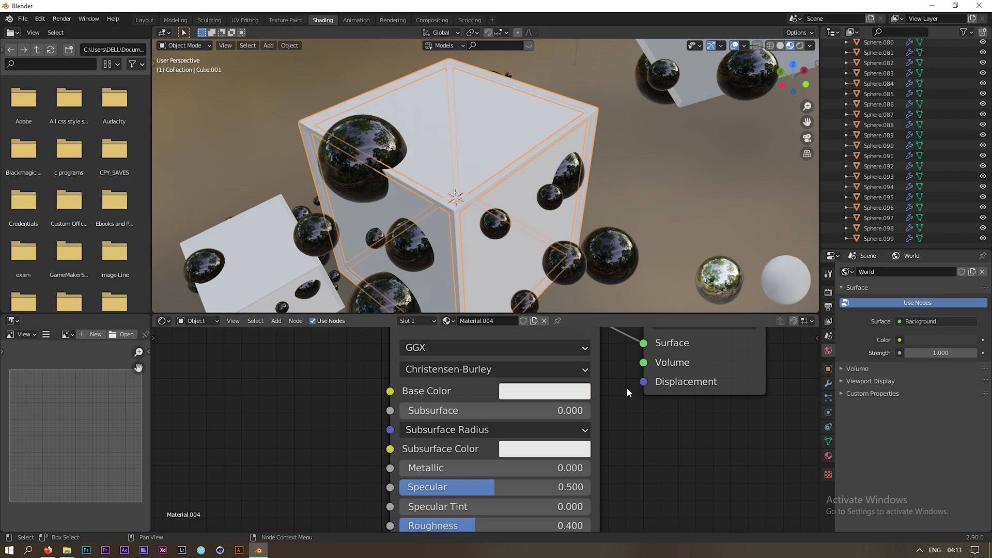
Step: Set Metallic to 1.000 and Roughness to 0.000 on the main frame's new material
middle_click_drag(612, 458, 620, 421)
left_click_drag(431, 434, 622, 434)
middle_click_drag(642, 472, 668, 403)
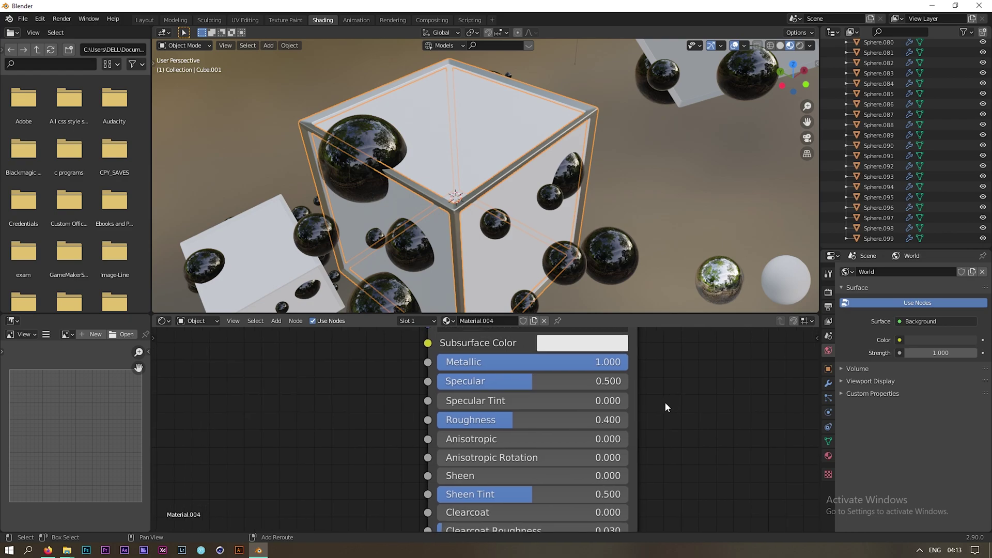
left_click_drag(506, 420, 449, 420)
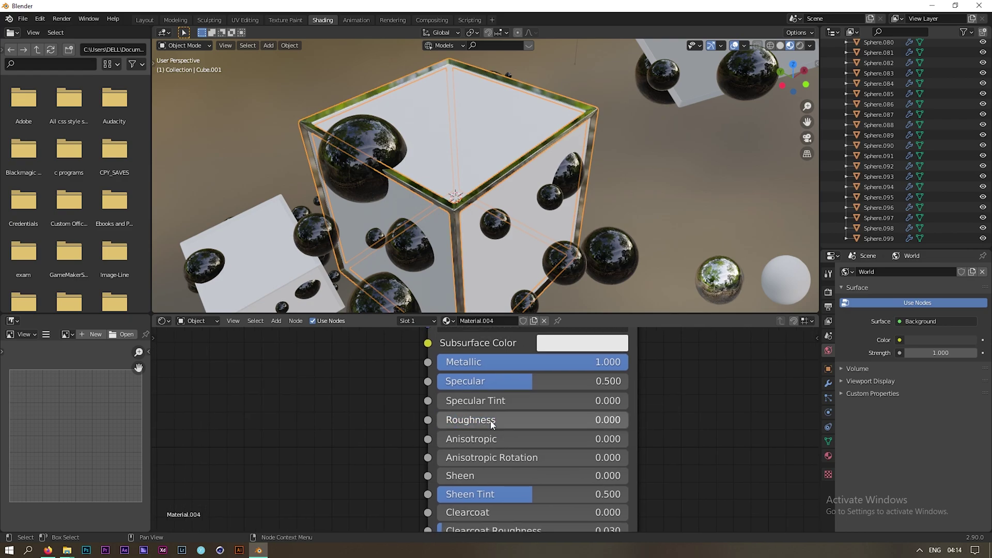
Step: Link the main frame's metallic material to the outer frames of the three smaller cube clusters
scroll(618, 172, "down", 4)
left_click(604, 195)
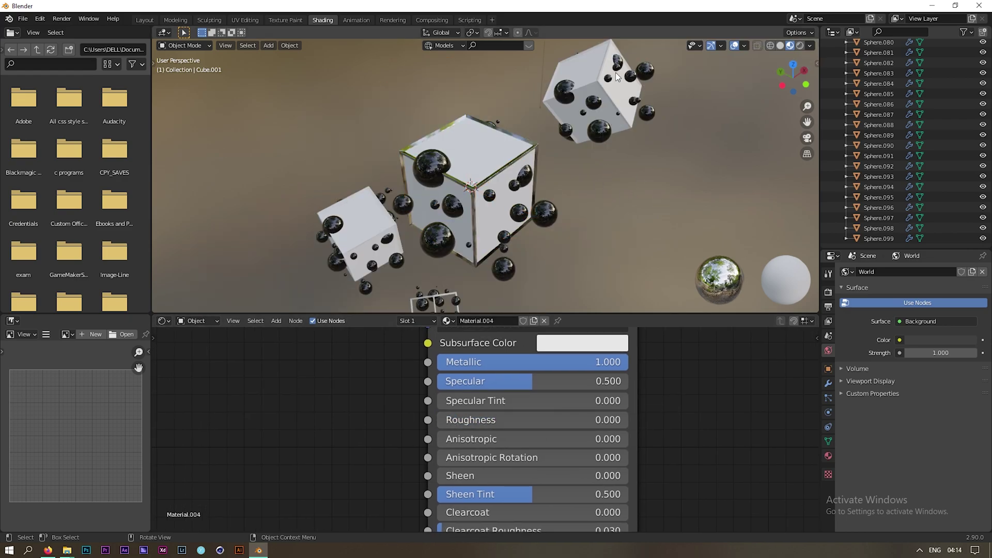
left_click(601, 79)
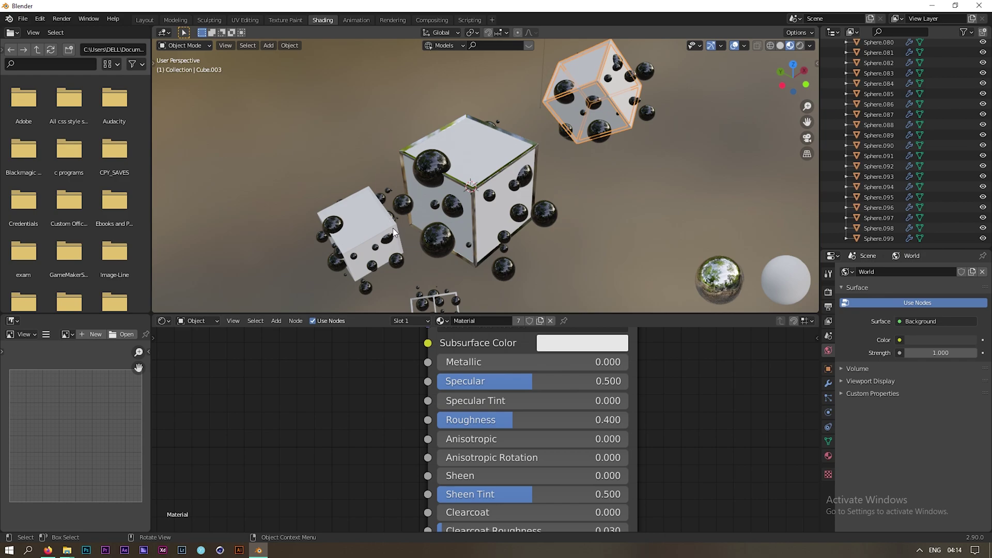
left_click_drag(497, 267, 512, 236)
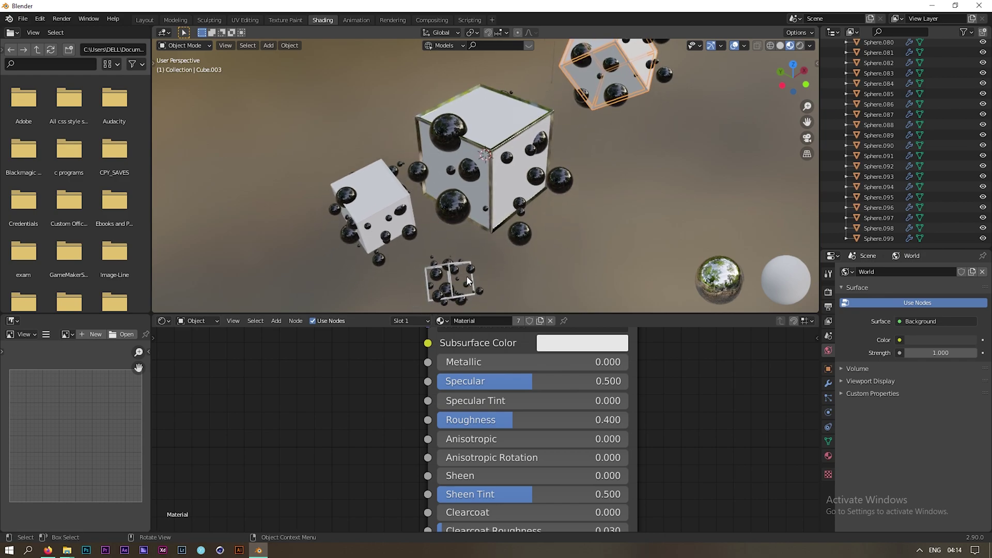
left_click(647, 90)
left_click(648, 88)
left_click(451, 282, "shift")
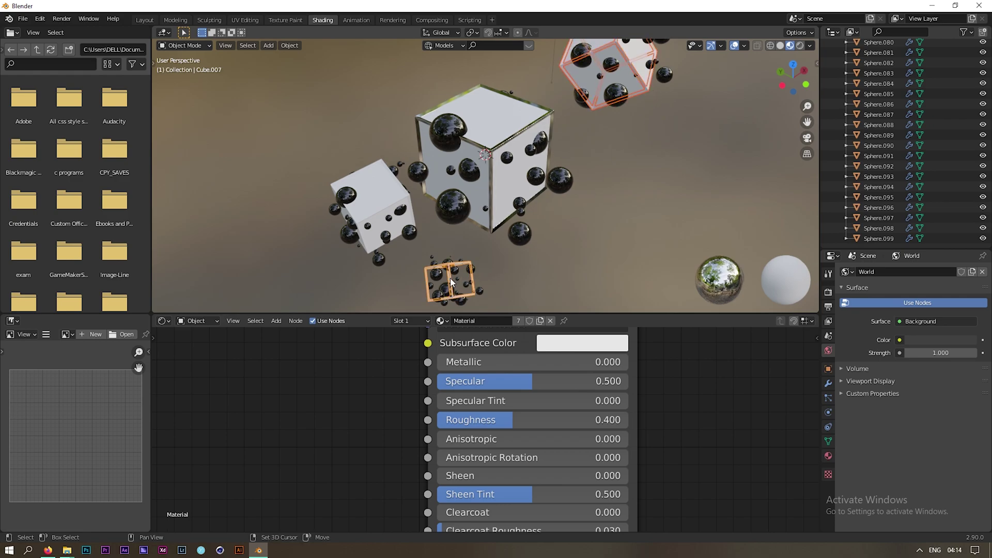
left_click(411, 198, "shift")
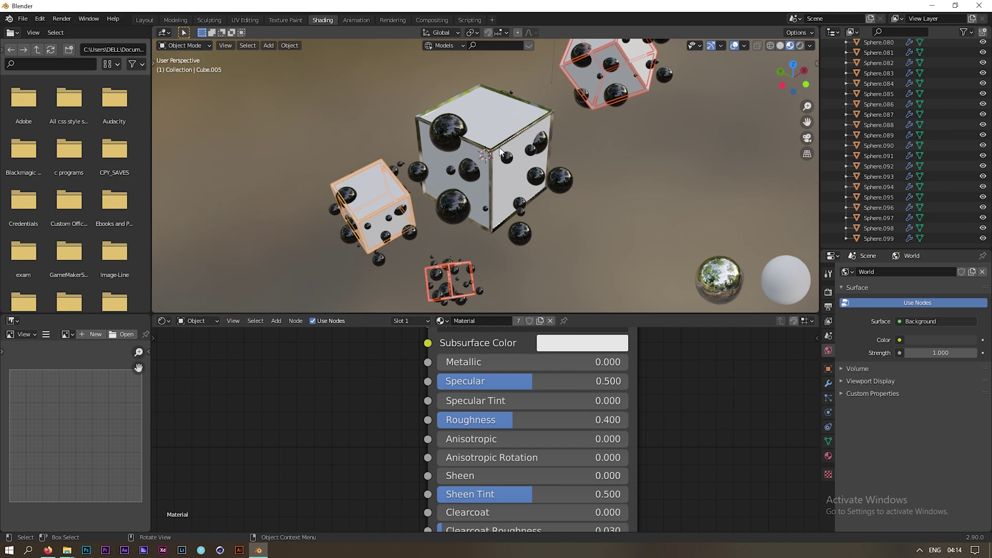
left_click(499, 149)
key("ctrl+z")
left_click(497, 150, "shift")
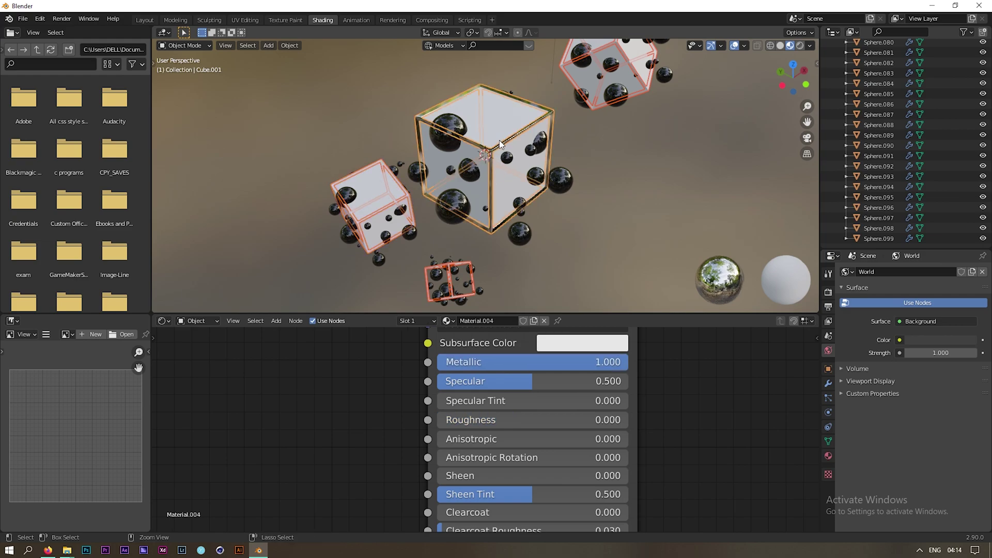
key("ctrl+l")
left_click(499, 142)
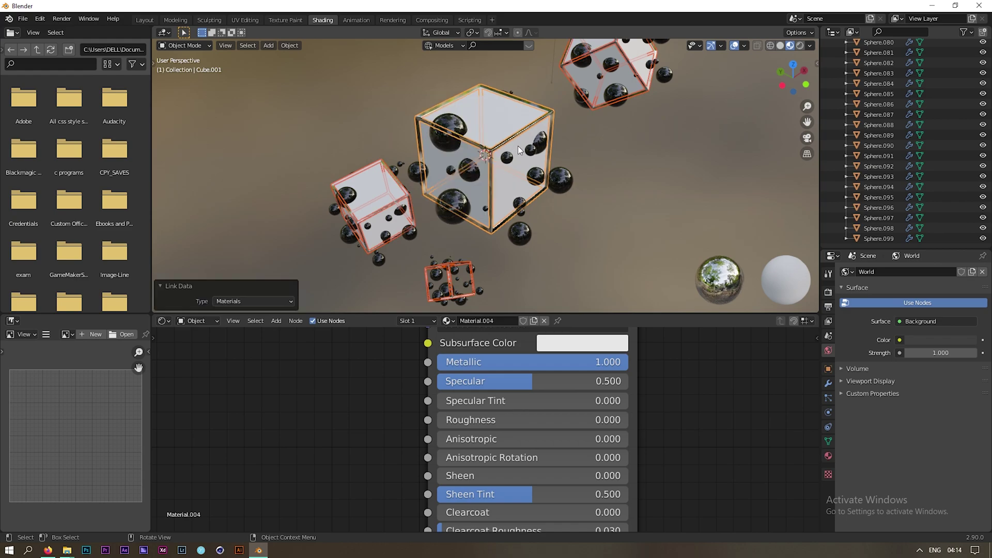
left_click(680, 164)
Step: Set Roughness to 0.000 on the material of the main cluster's solid inner cube
middle_click_drag(599, 184, 567, 144)
middle_click_drag(553, 187, 590, 182)
middle_click_drag(563, 223, 528, 156, "shift")
scroll(584, 184, "up", 3)
scroll(473, 159, "down", 4)
left_click(532, 133)
middle_click_drag(558, 322, 541, 361)
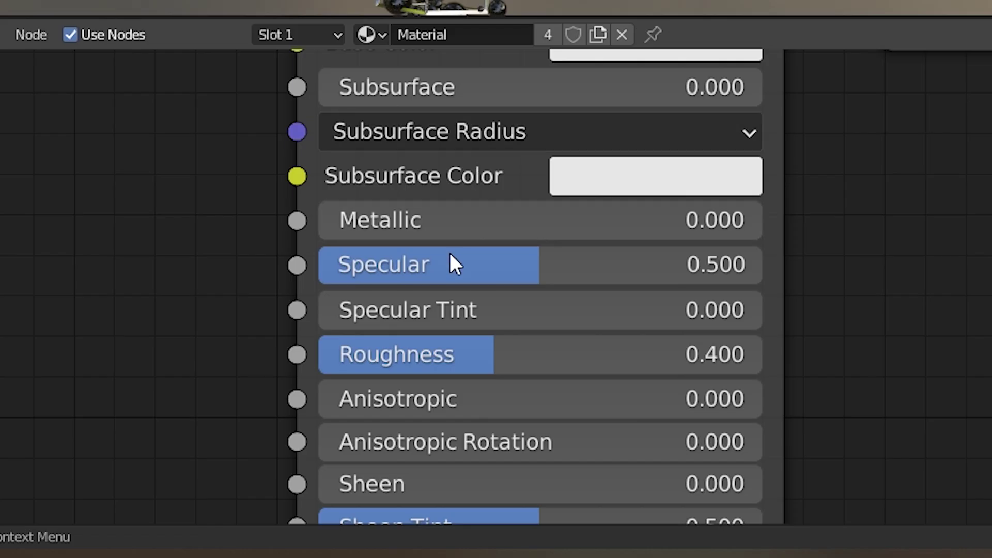
left_click_drag(483, 461, 450, 461)
left_click(317, 274)
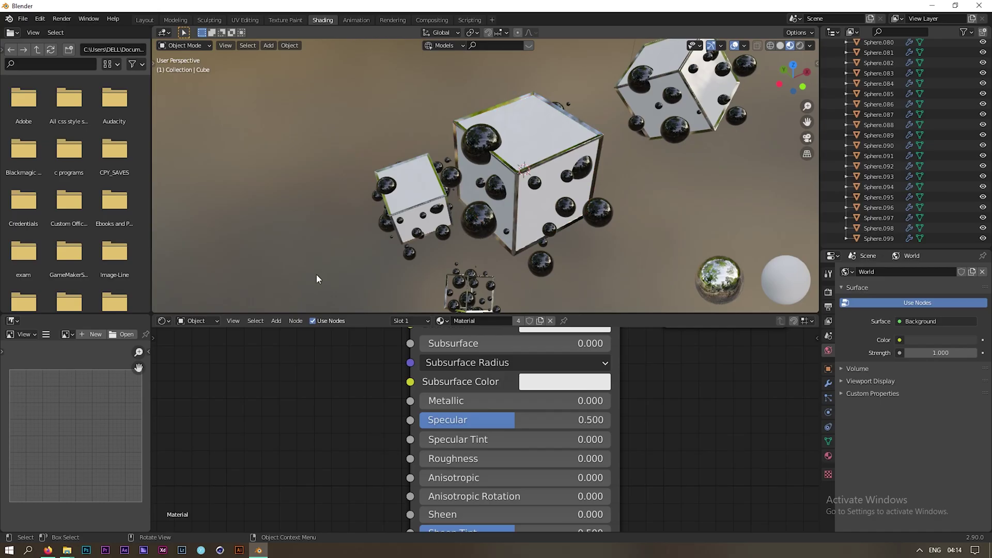
Step: Look through the camera and fit its whole square frame in the viewport
middle_click_drag(317, 273, 373, 234)
scroll(374, 234, "down", 3)
middle_click_drag(572, 201, 528, 239)
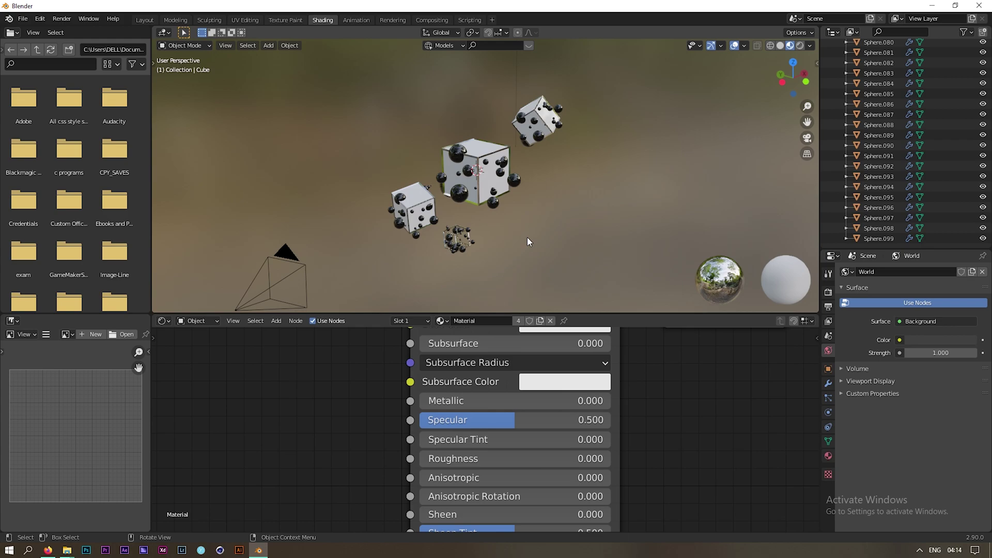
key("KP_0")
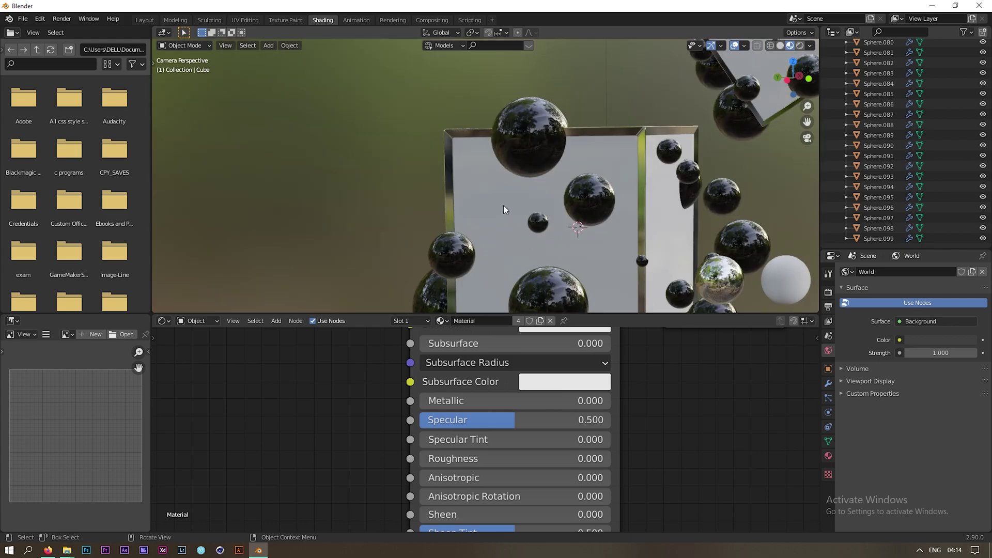
scroll(501, 205, "down", 5)
middle_click_drag(593, 192, 578, 165, "shift")
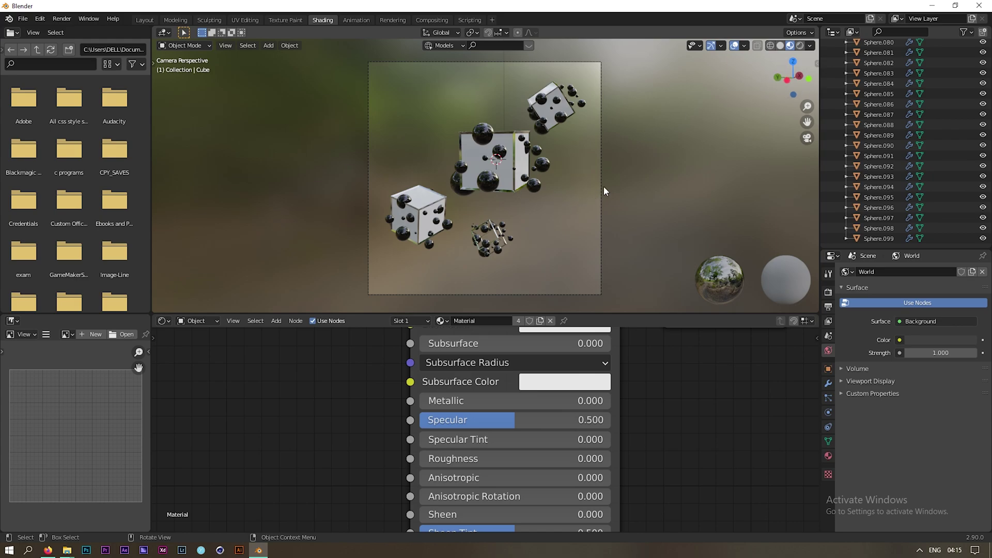
Step: Display the camera view with Rendered shading
key("z")
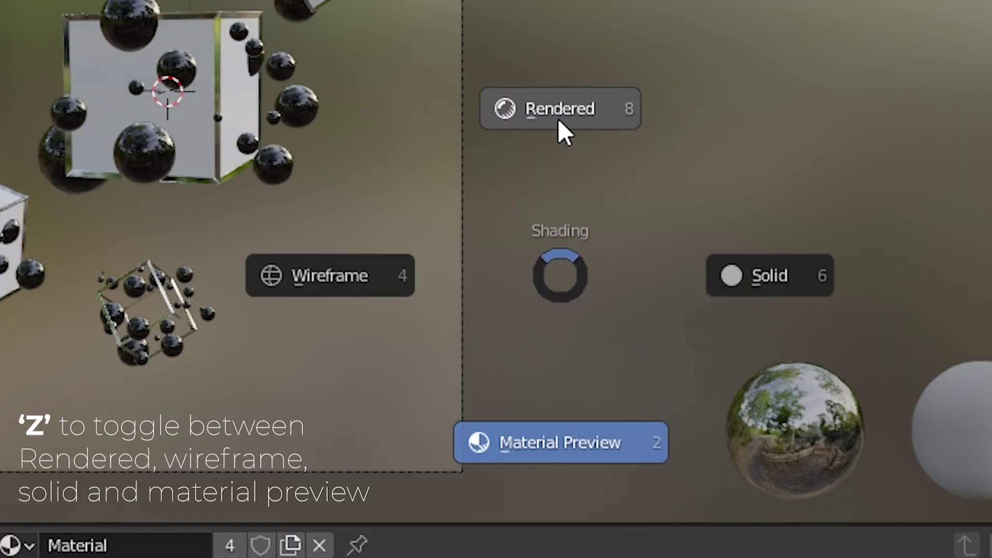
left_click(637, 178)
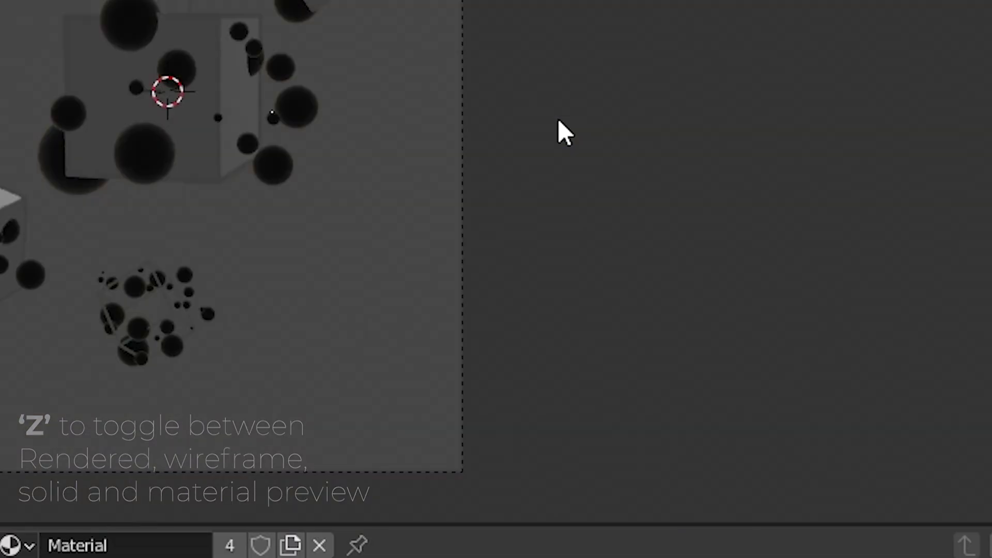
scroll(619, 175, "up", 2)
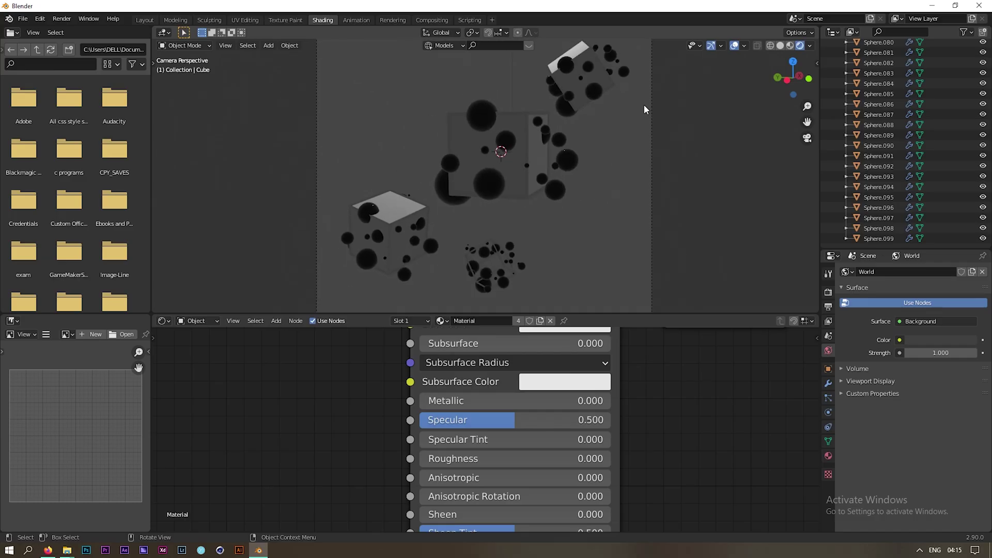
scroll(663, 188, "down", 2)
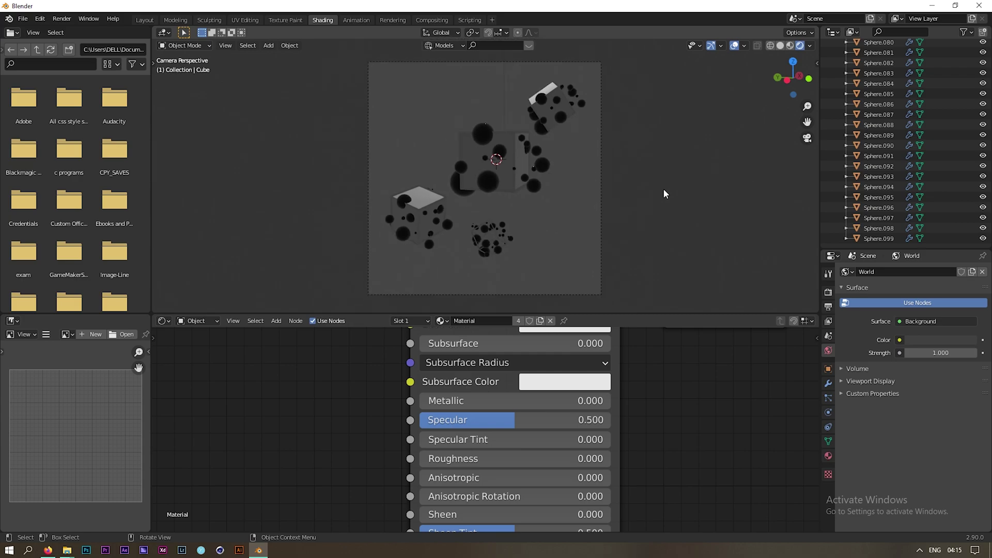
Step: Adjust the world background color to a dark, nearly neutral grey
scroll(671, 367, "down", 5)
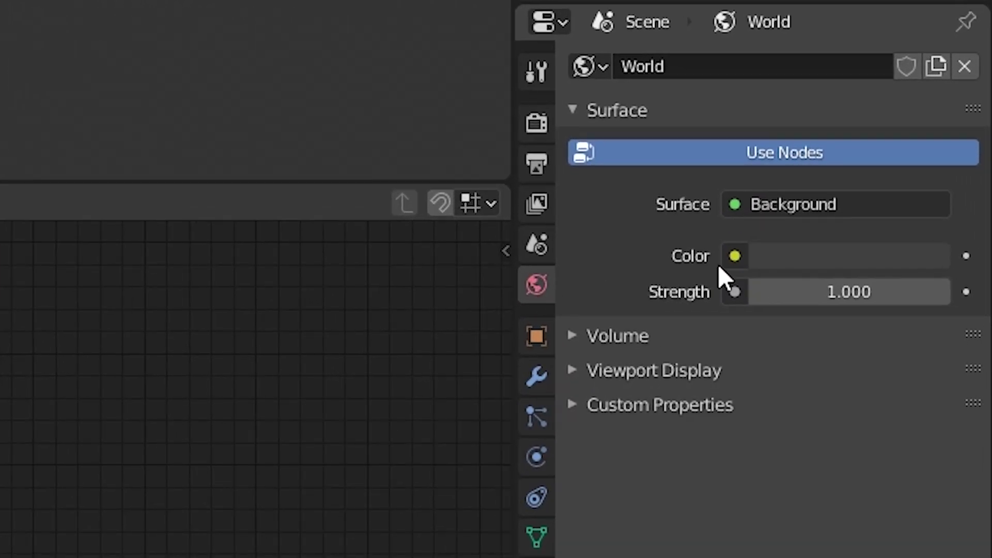
left_click(801, 258)
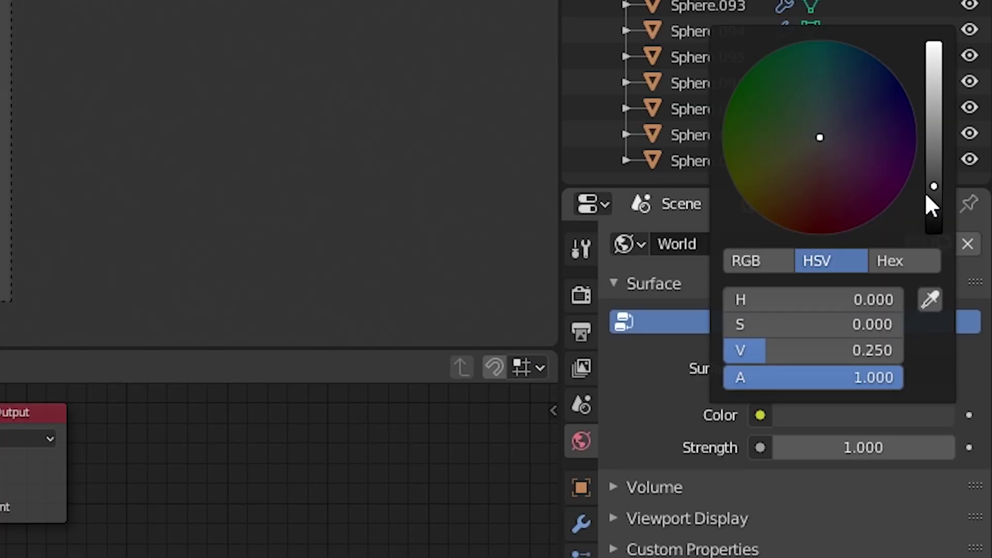
left_click_drag(934, 186, 934, 85)
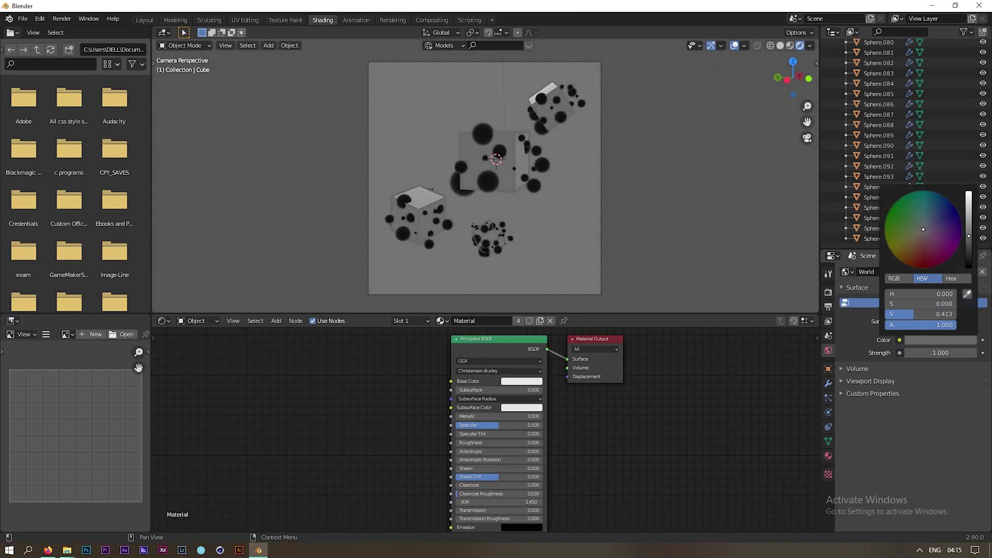
left_click_drag(968, 209, 968, 247)
mouse_move(933, 228)
left_mouse_down()
mouse_move(917, 217)
mouse_move(933, 226)
mouse_move(924, 230)
left_mouse_up()
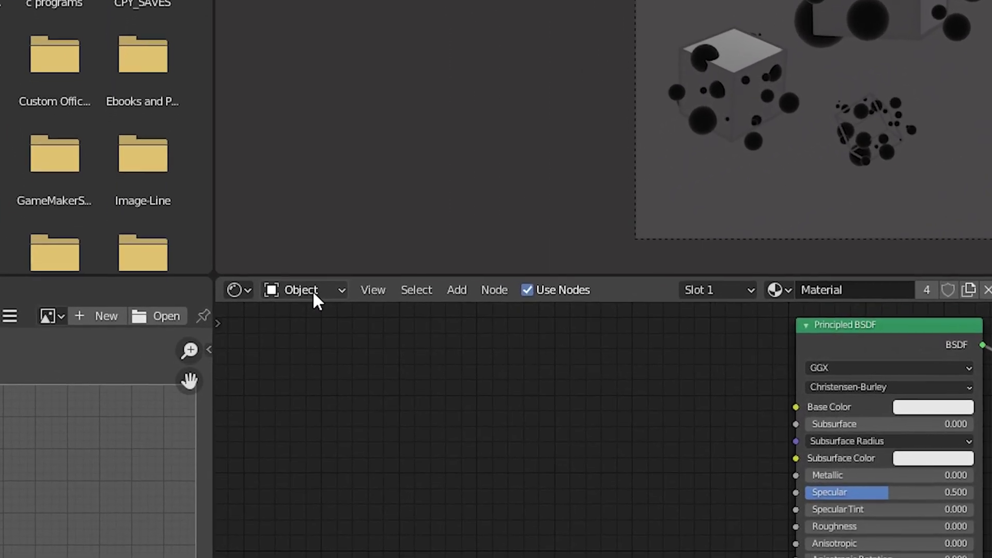
Step: Switch the node editor from object to World shading and select the Background node
left_click(313, 292)
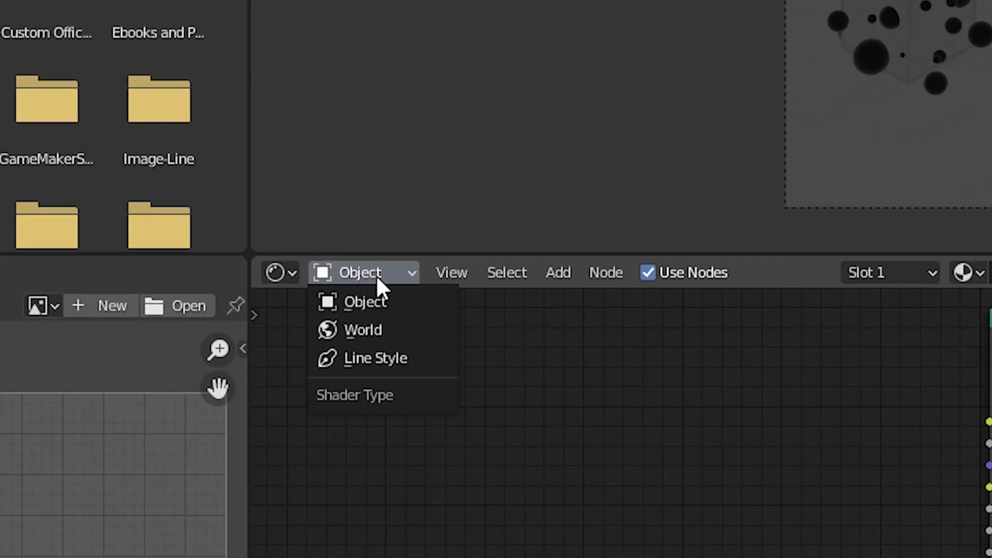
left_click(377, 330)
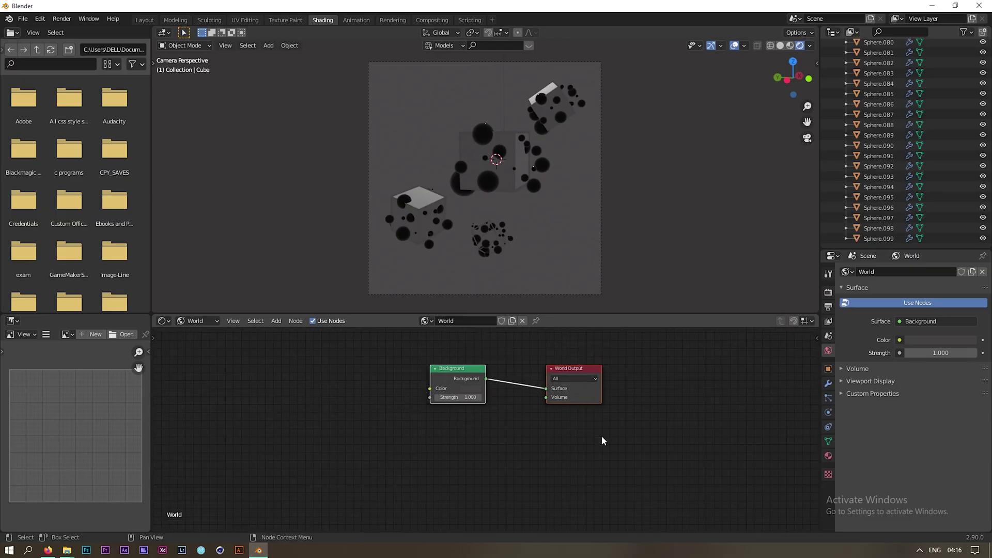
scroll(602, 439, "up", 2)
middle_click_drag(594, 438, 562, 481)
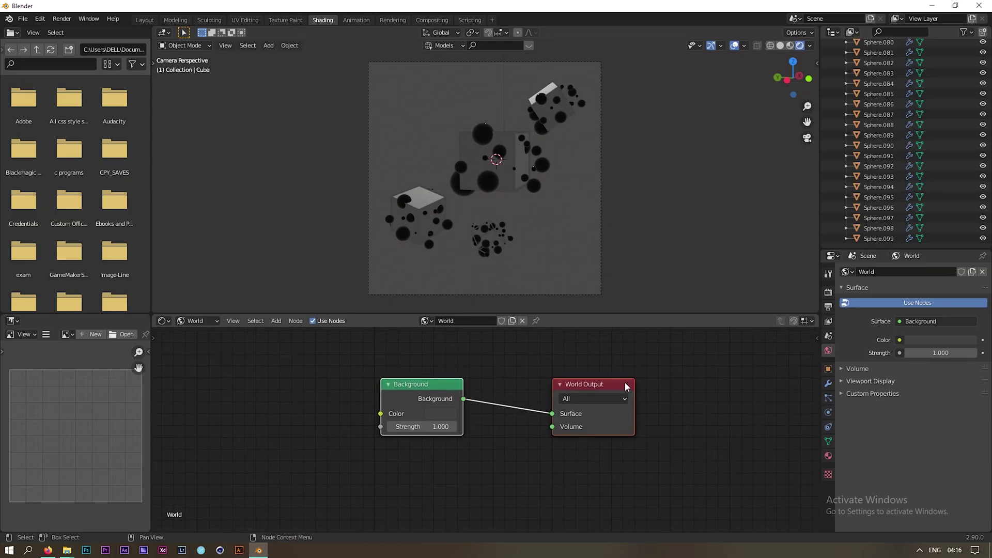
scroll(646, 377, "up", 2)
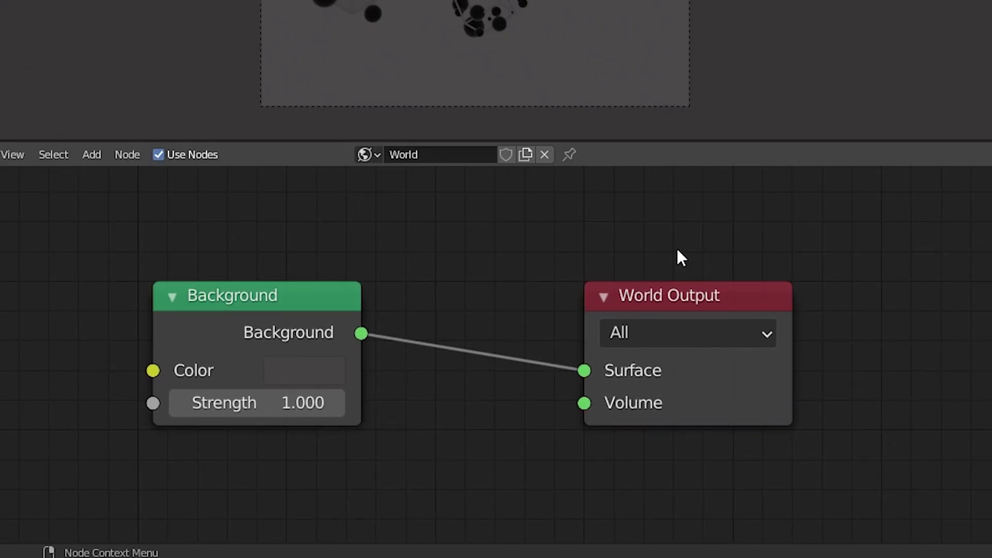
left_click(779, 399)
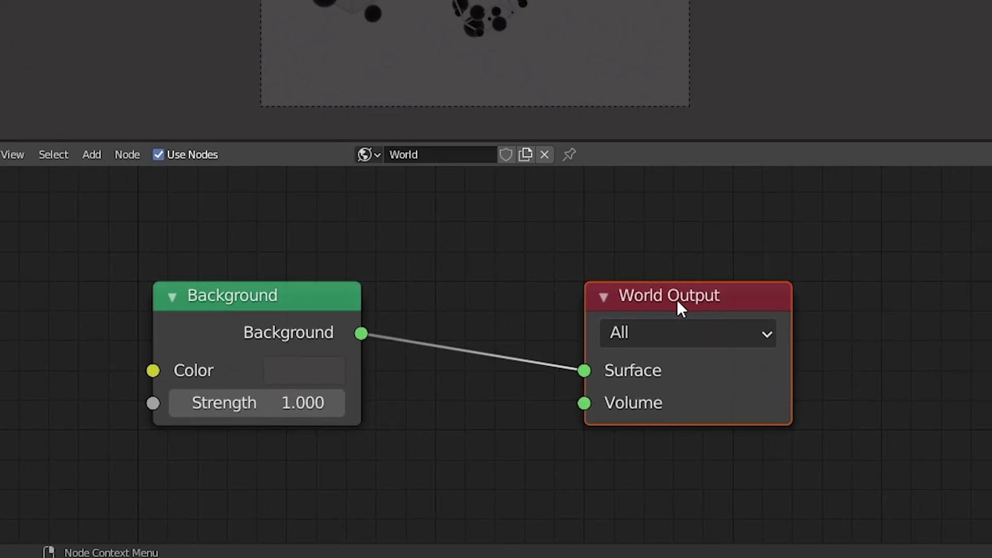
left_click(195, 310)
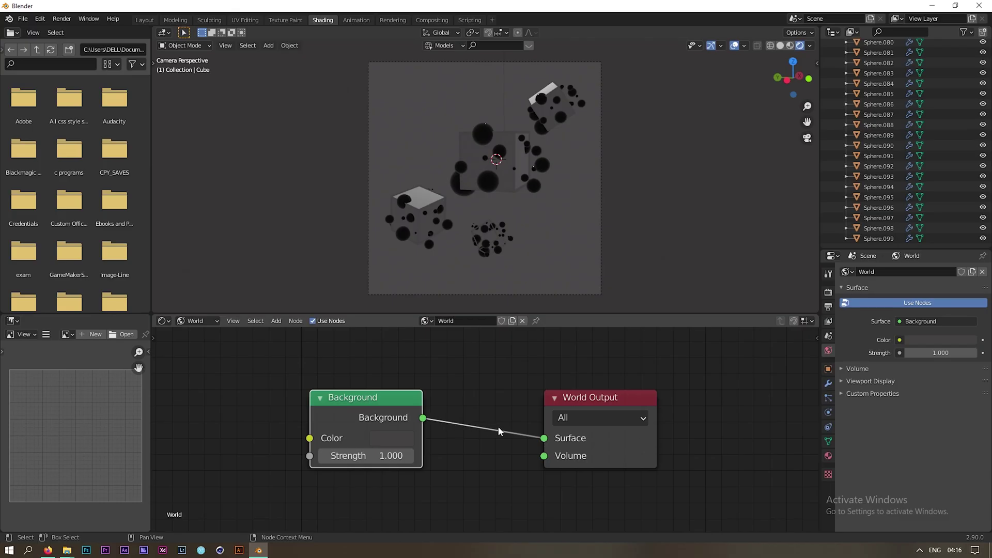
Step: Disconnect the Background node from the World Output's Surface input and reconnect it
left_click_drag(583, 370, 504, 411)
left_click_drag(500, 462, 498, 461)
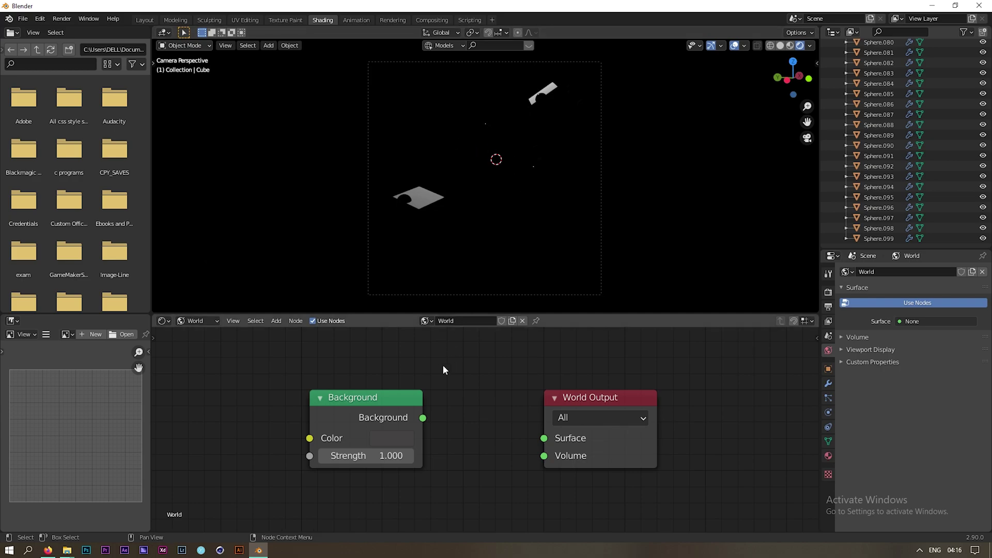
left_click_drag(423, 417, 543, 438)
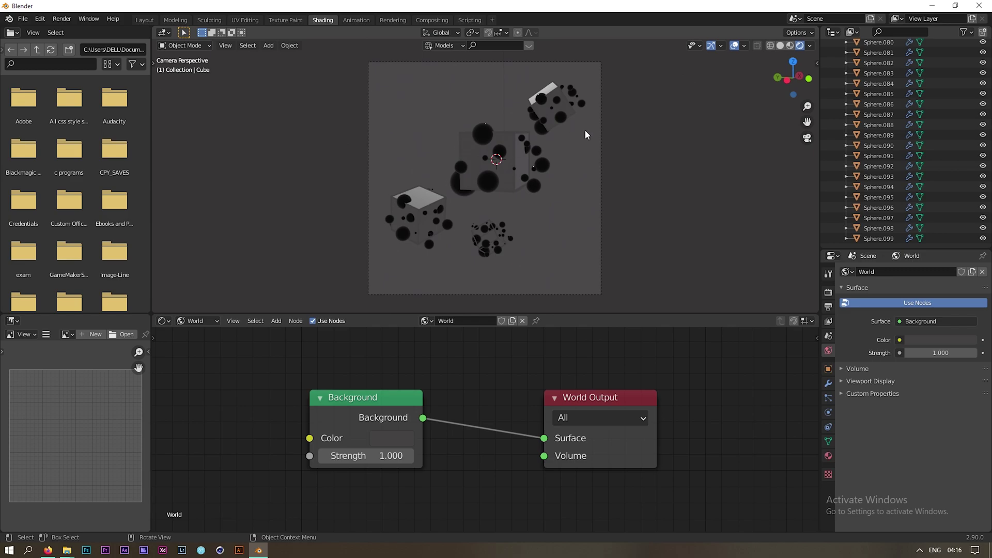
Step: Try an olive-green tint for the Background node's color
scroll(492, 386, "up", 4)
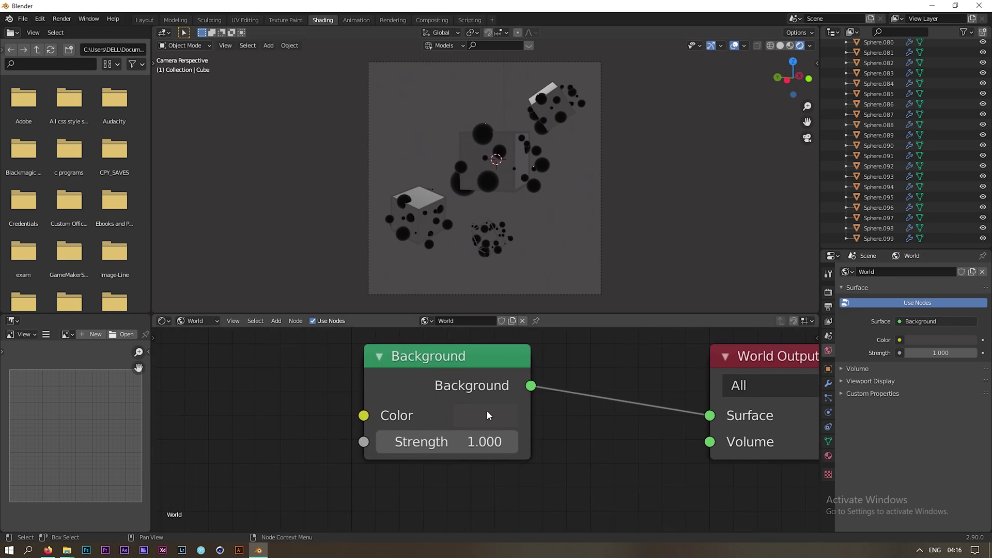
left_click(488, 416)
left_click_drag(571, 165, 539, 165)
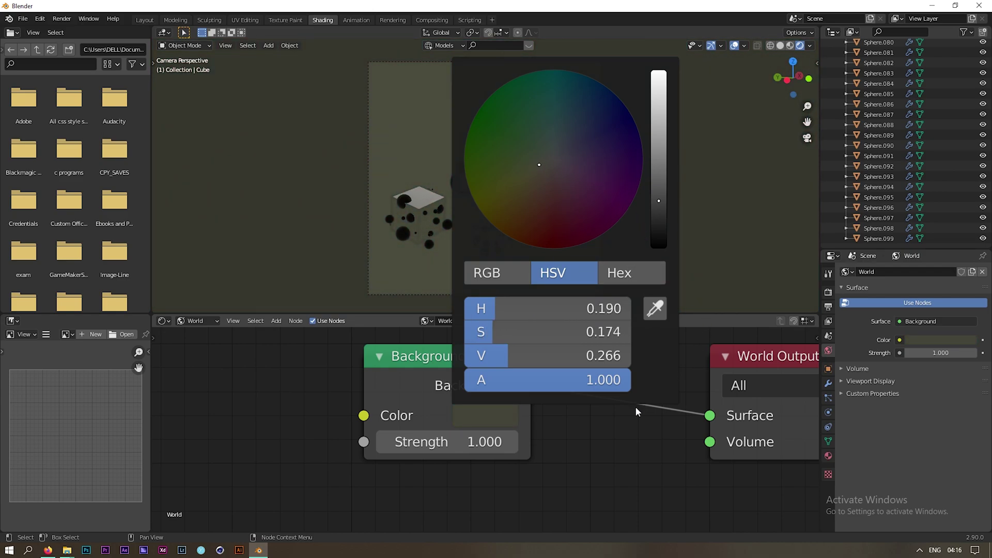
scroll(583, 472, "down", 7)
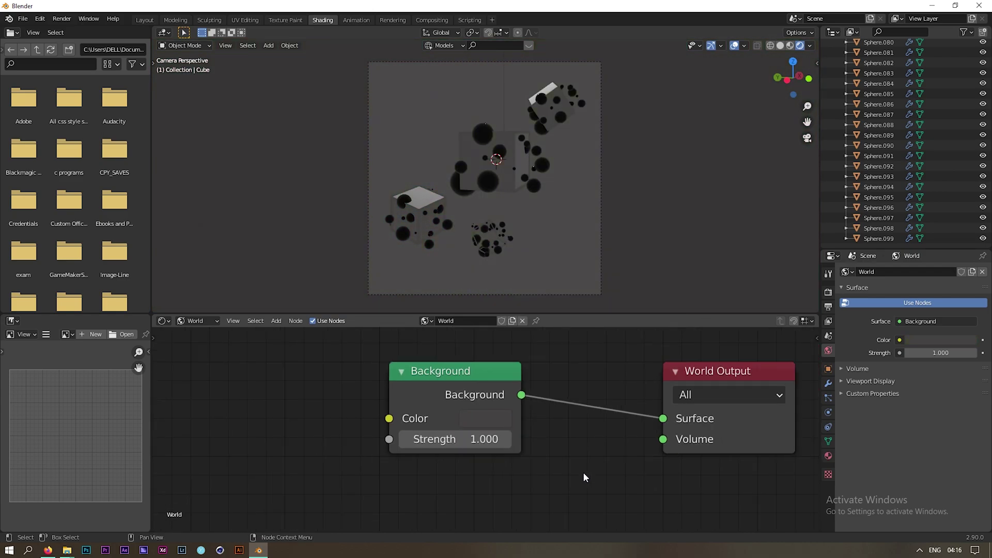
Step: Add an Environment Texture node beside the Background node and connect its Color output to the Background's Color input
middle_click_drag(548, 492, 606, 453, "shift")
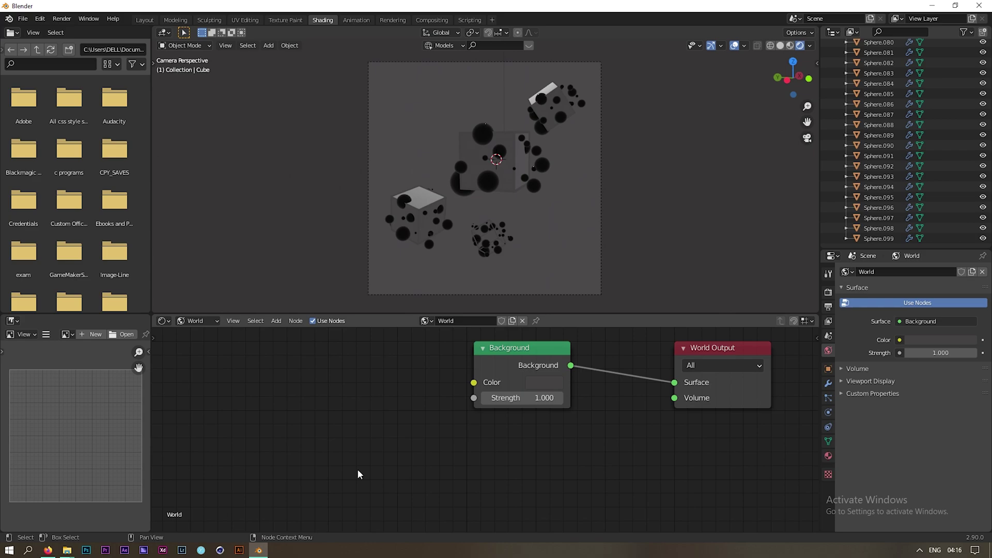
key("shift+a")
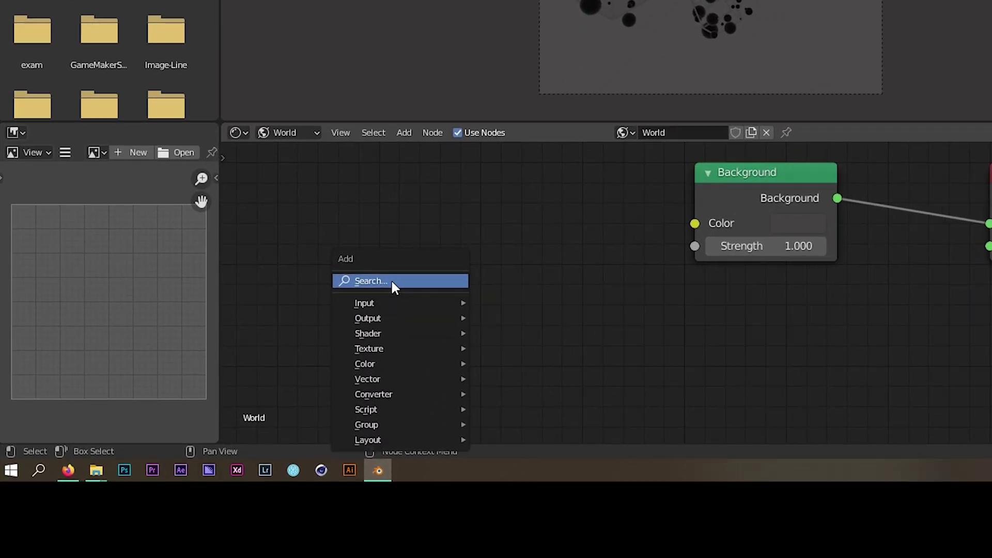
left_click(391, 281)
type("enviro")
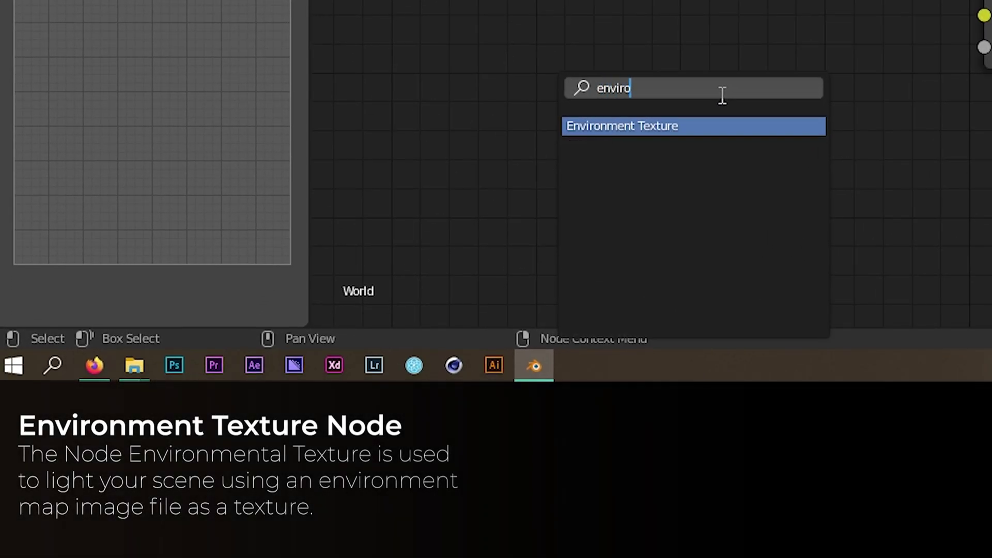
left_click(645, 128)
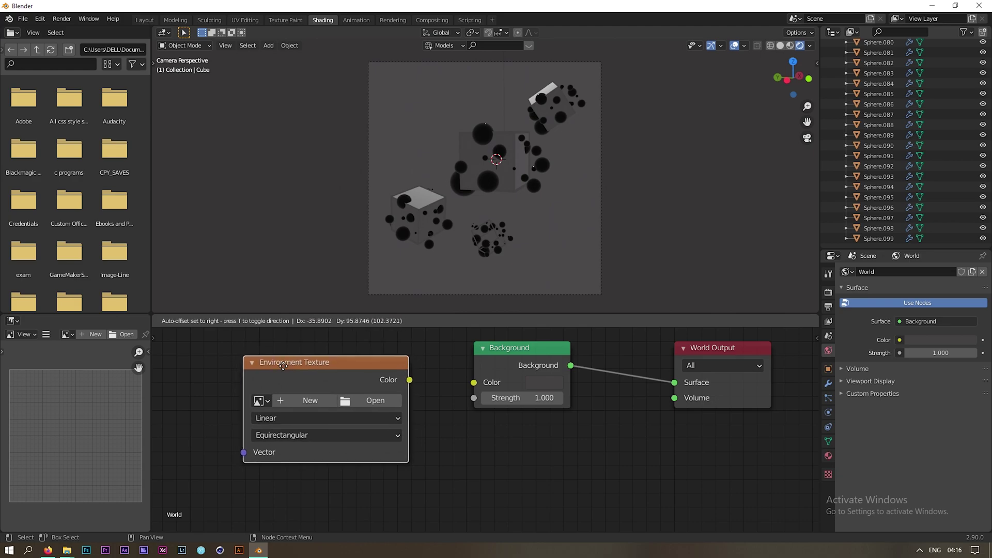
left_click(307, 355)
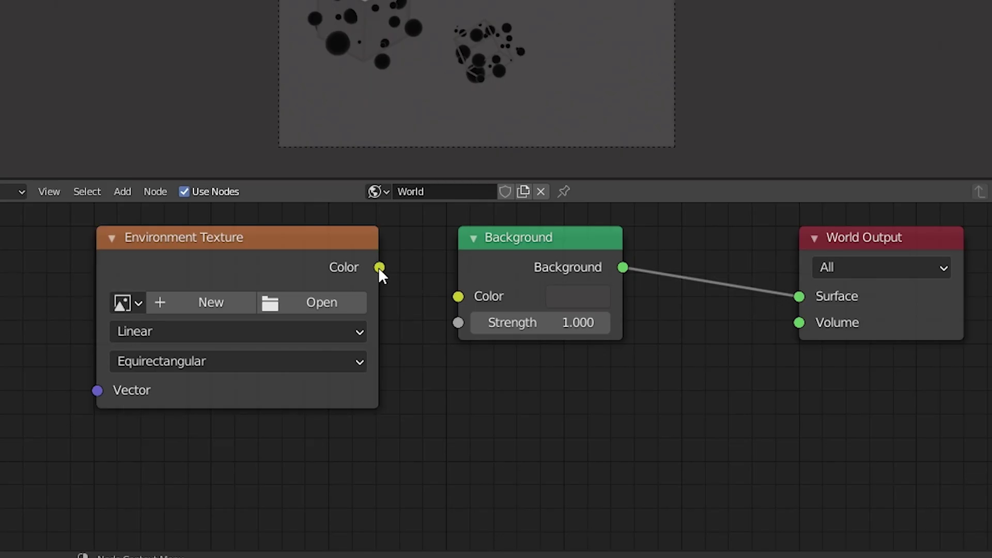
left_click_drag(431, 365, 444, 364)
left_click_drag(392, 265, 461, 290)
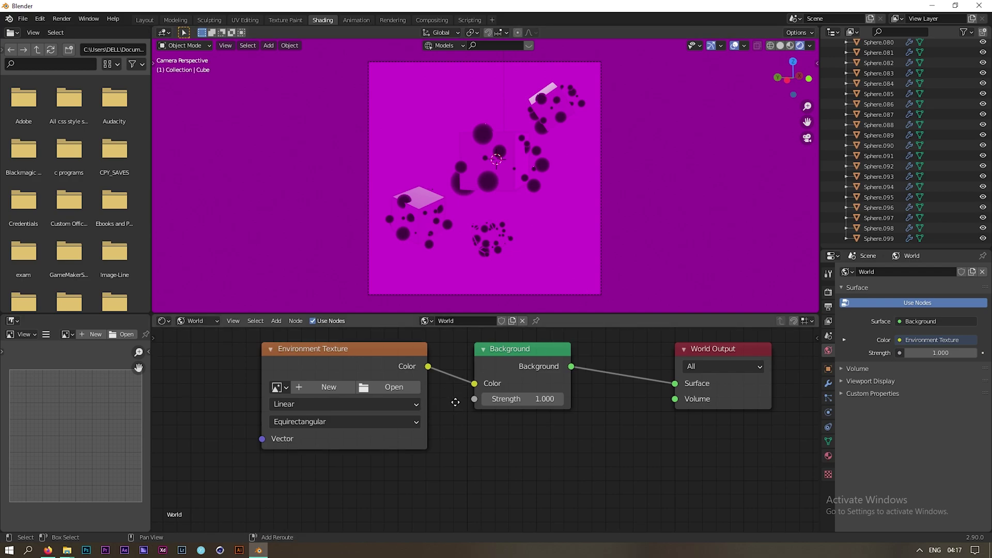
Step: Start opening an image for the Environment Texture node and browse the Downloads folder
middle_click_drag(449, 402, 473, 432)
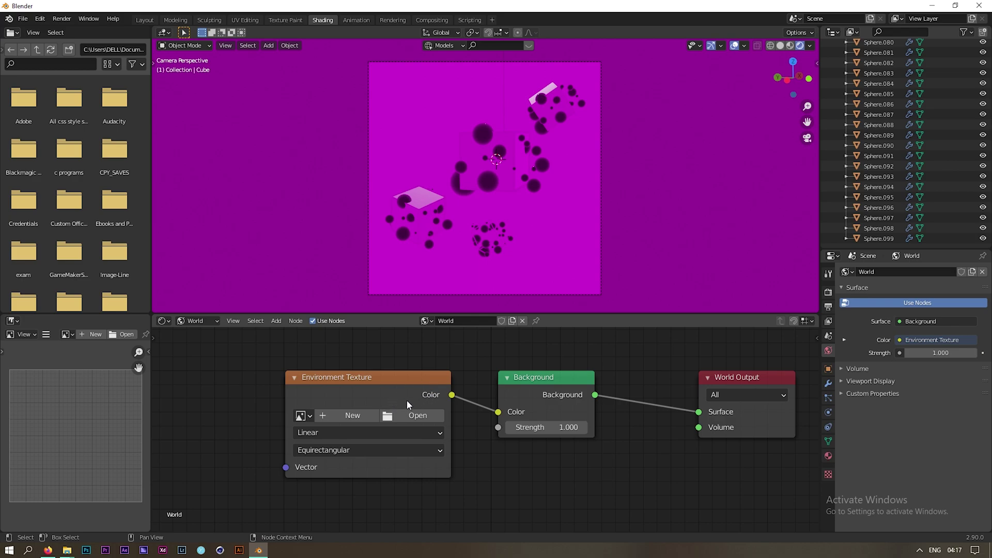
scroll(400, 394, "up", 2)
middle_click_drag(394, 387, 501, 377)
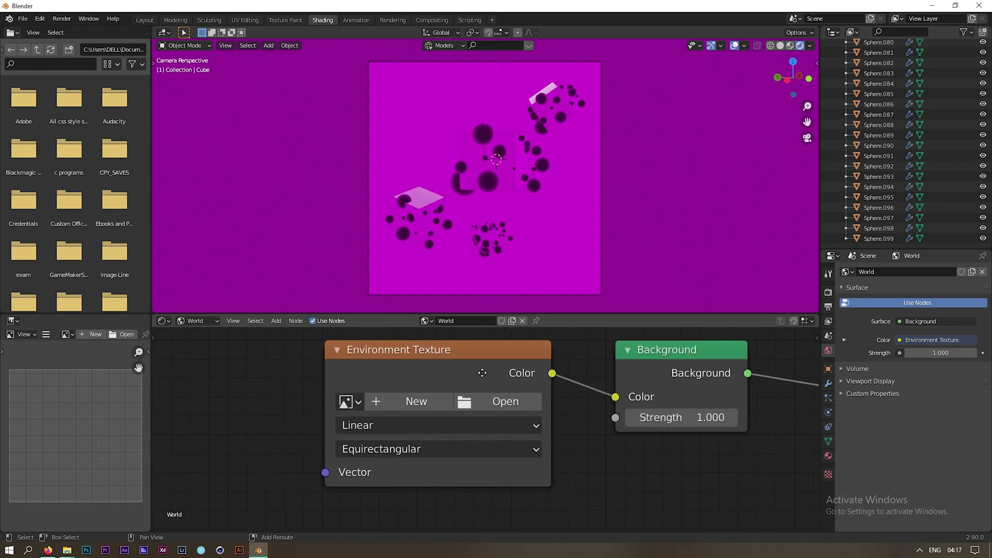
left_click(491, 402)
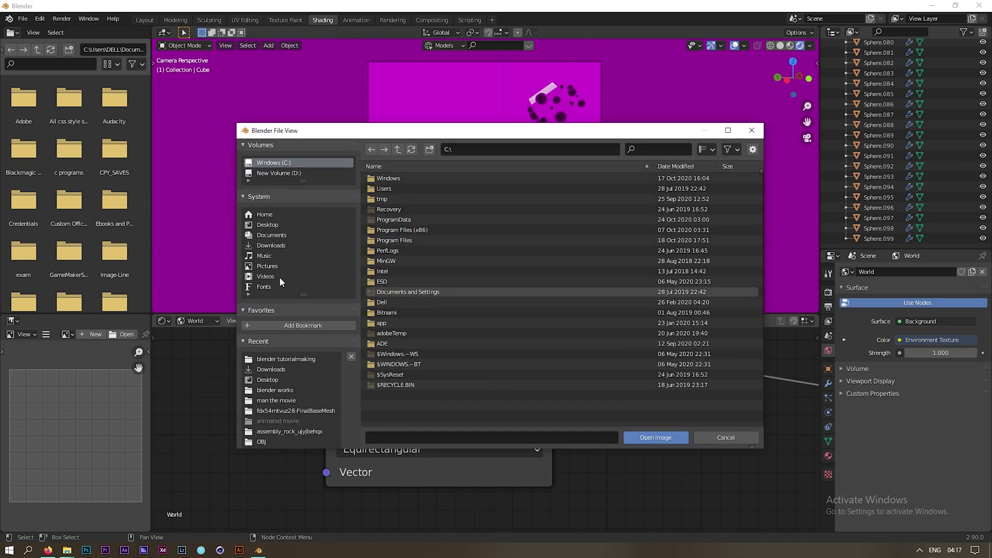
left_click(274, 246)
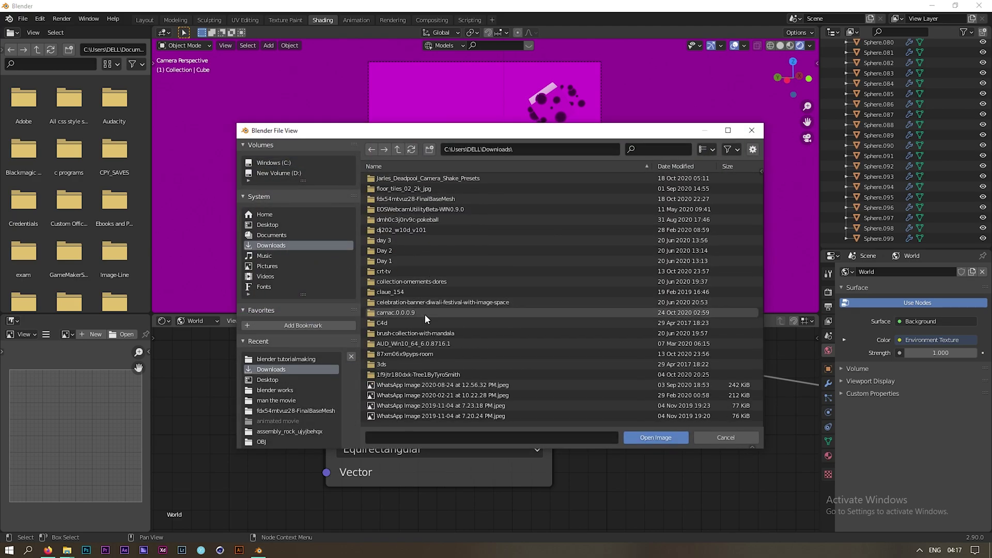
scroll(294, 260, "down", 2)
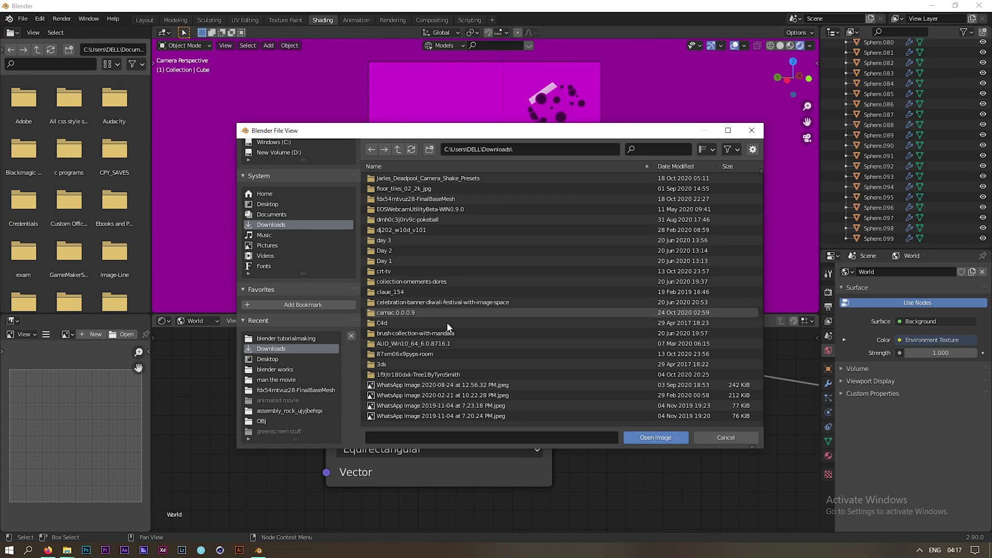
scroll(461, 318, "down", 10)
scroll(445, 328, "down", 6)
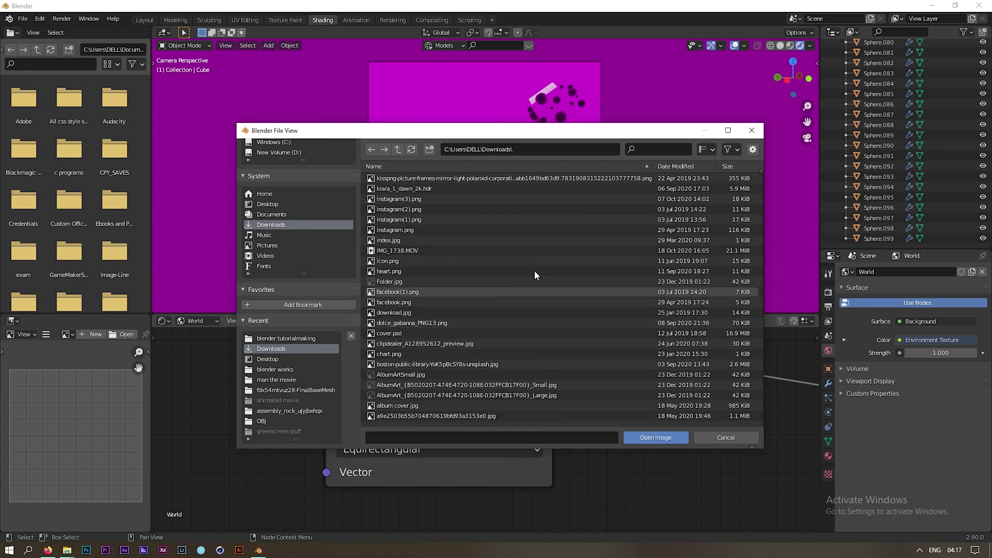
Step: Search the folder for "pepper" and load peppermint_powerplant_4k.hdr as the environment image
left_click(662, 150)
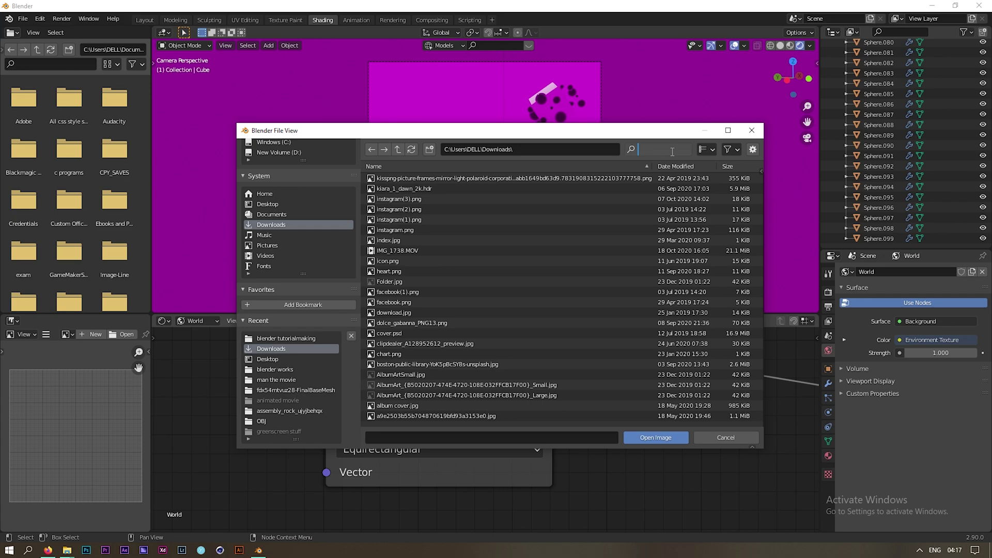
type("pe")
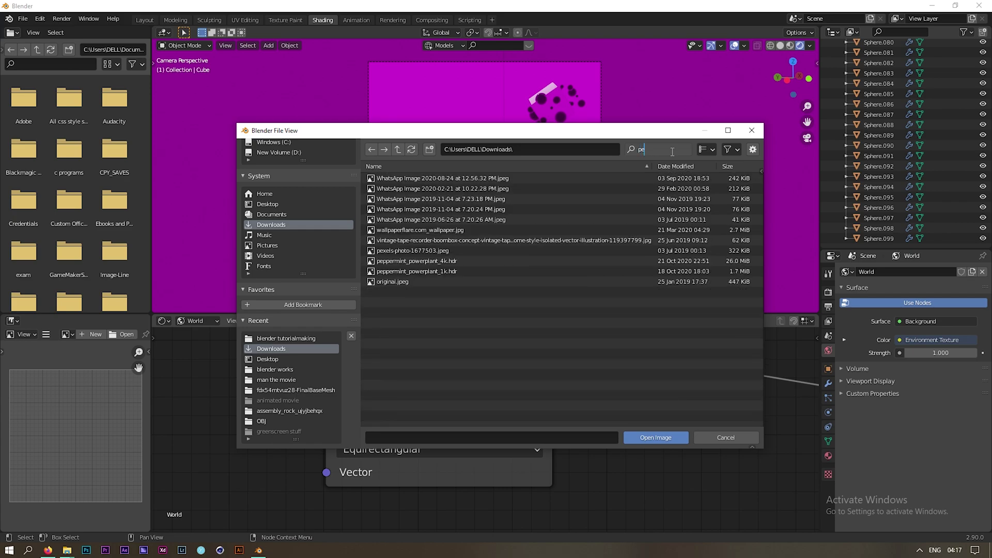
type("pper")
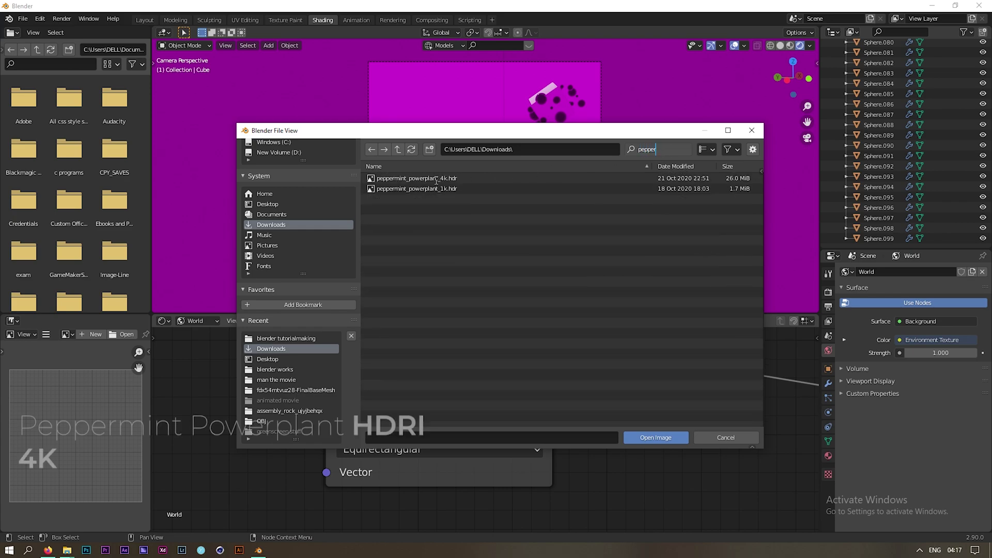
left_click(401, 179)
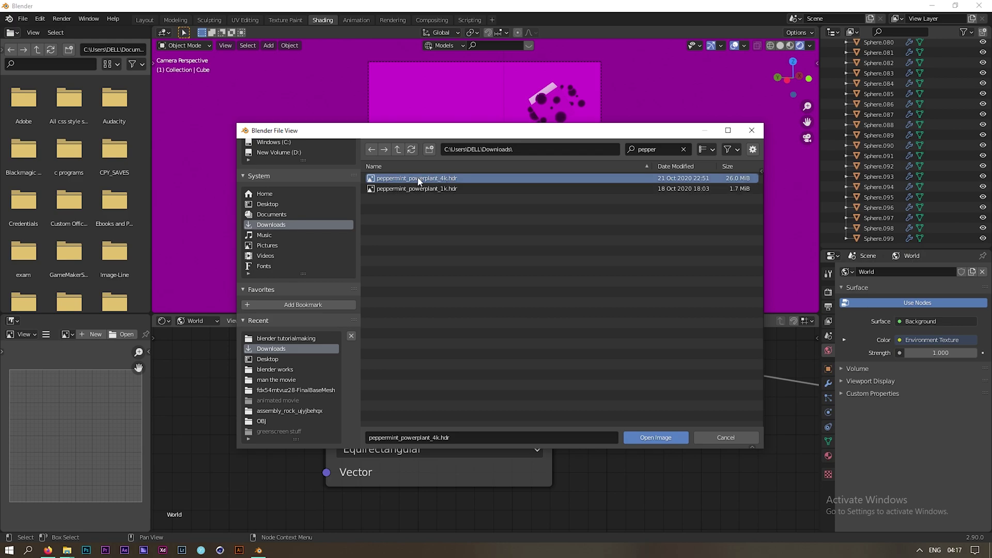
left_click(668, 433)
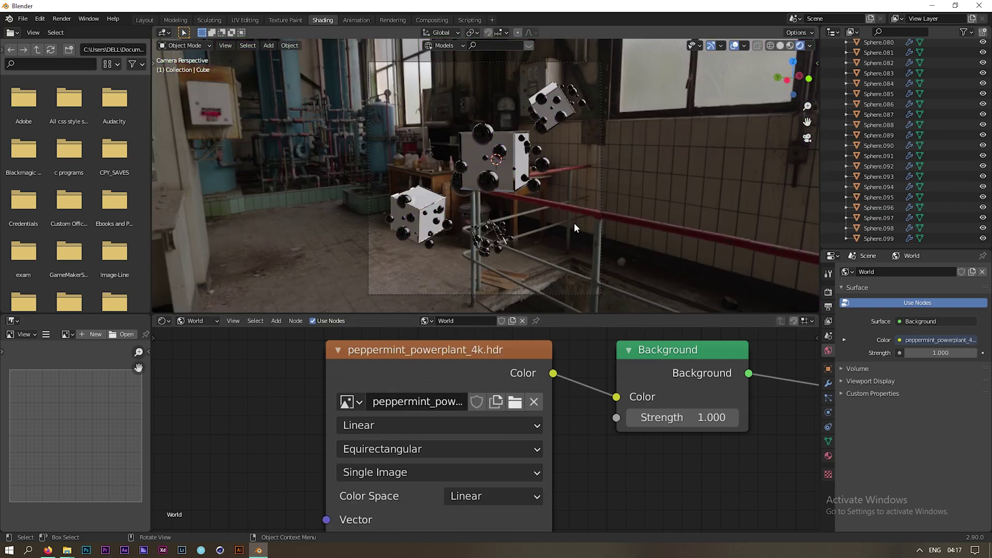
Step: Add linked Texture Coordinate and Mapping nodes to the Vector input of the environment texture node
middle_click_drag(631, 233, 605, 259)
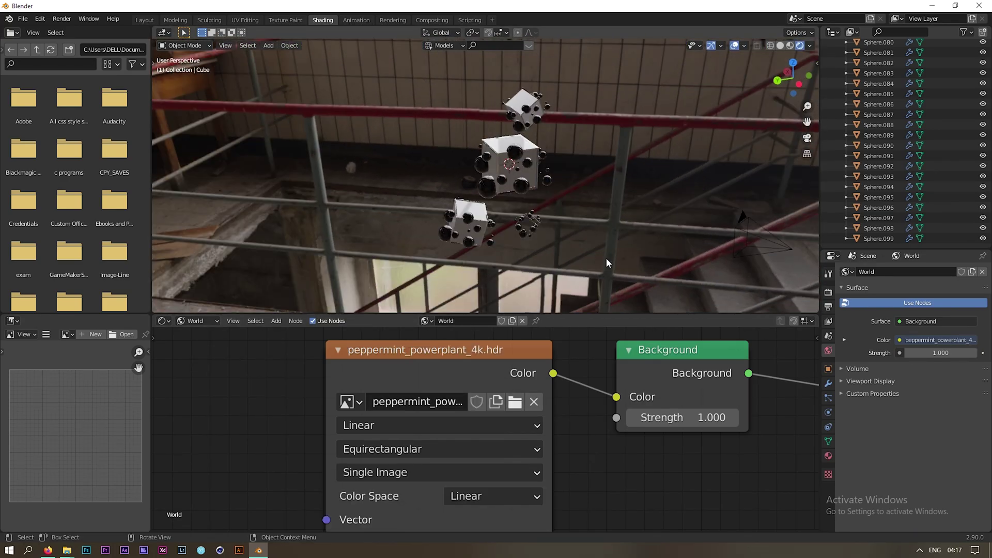
key("KP_0")
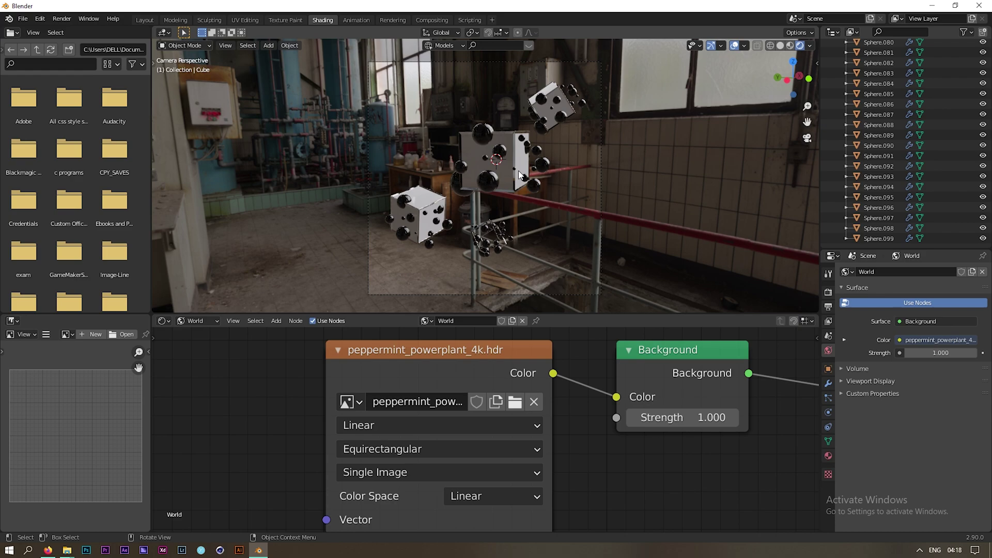
scroll(487, 427, "down", 1)
scroll(614, 186, "down", 3)
scroll(605, 197, "up", 3)
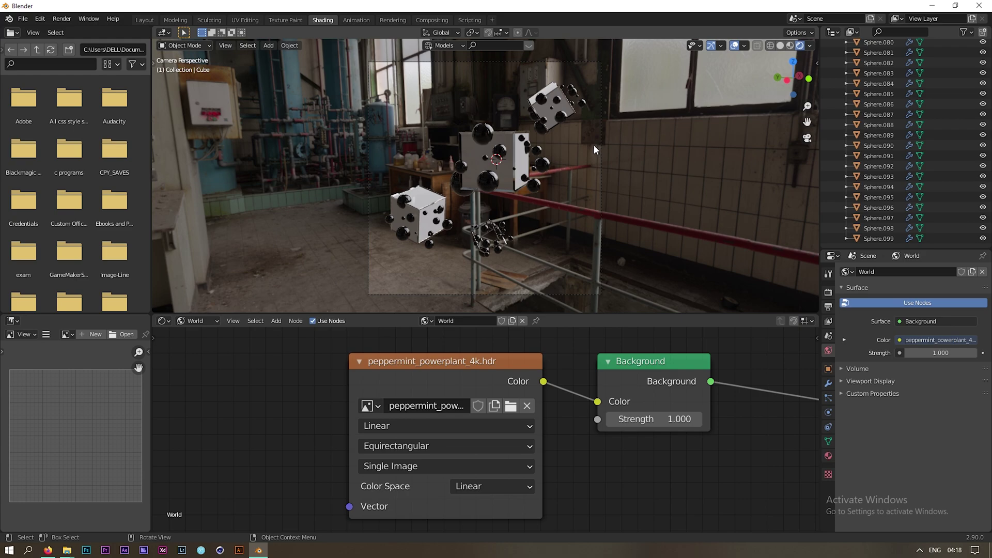
scroll(550, 362, "down", 2)
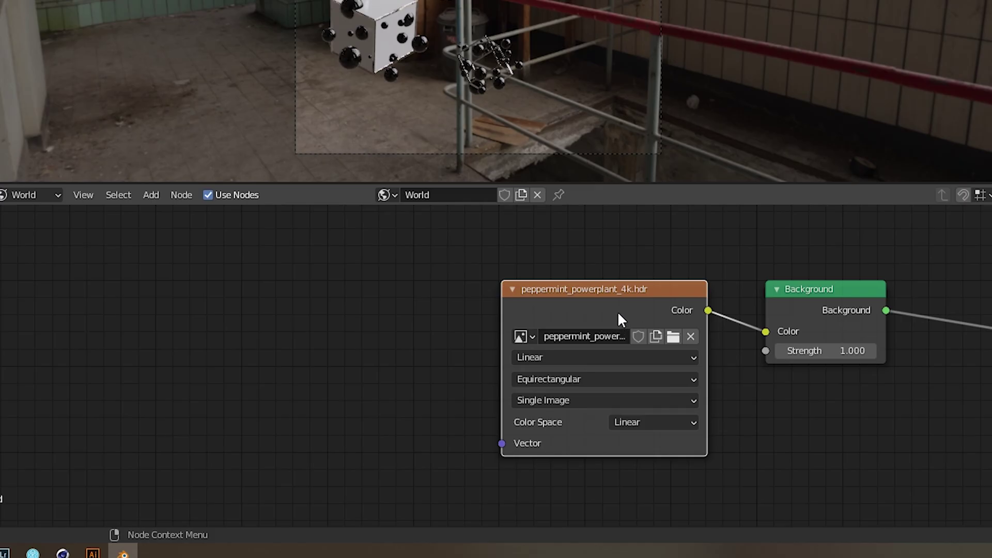
key("ctrl+t")
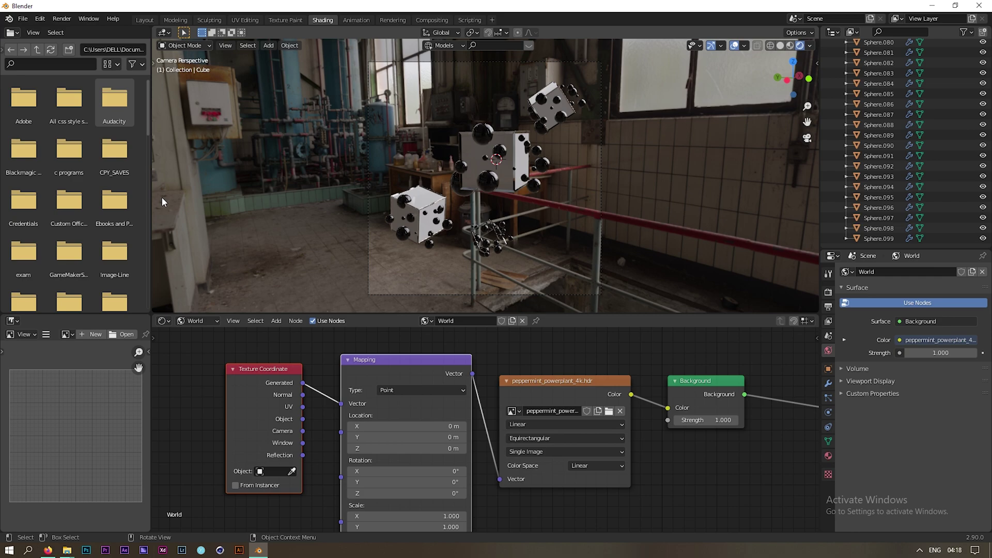
Step: Rotate the environment with the Mapping node to -29.6° on Y and -181° on Z
scroll(416, 411, "up", 3)
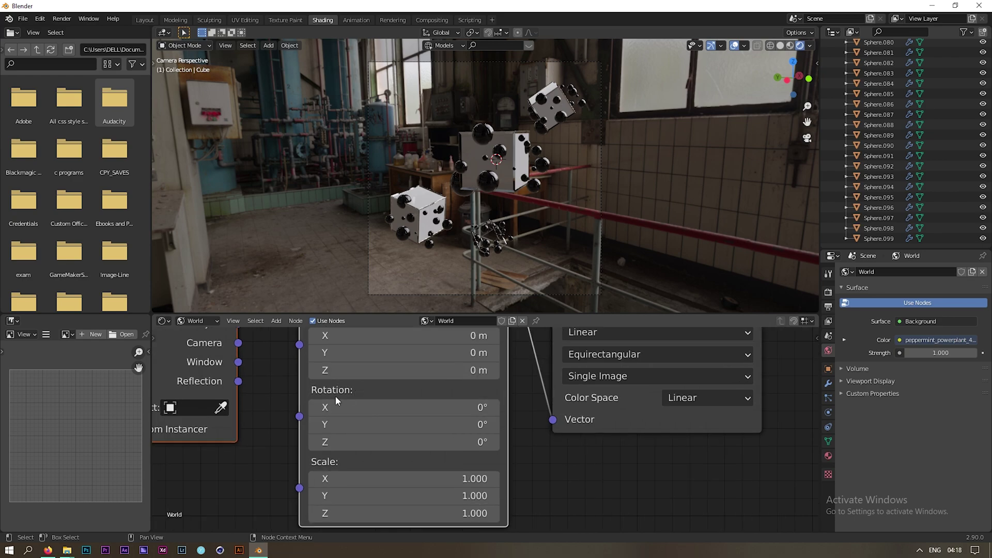
left_click_drag(474, 442, 376, 442)
mouse_move(475, 424)
left_mouse_down()
mouse_move(461, 424)
mouse_move(480, 442)
left_mouse_up()
scroll(422, 142, "up", 1)
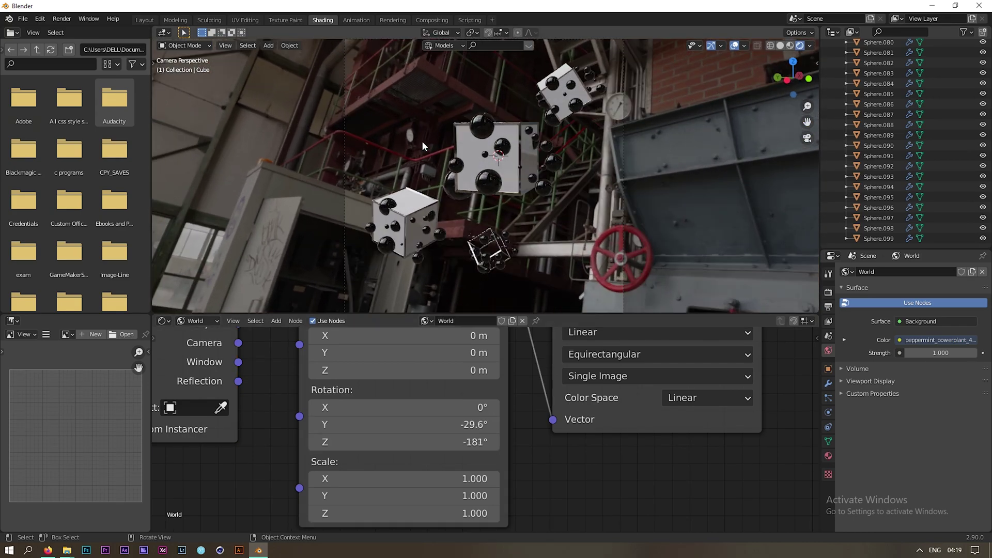
Step: Switch the node editor from World to Object shading and bring the cube's material nodes into view
left_click(206, 320)
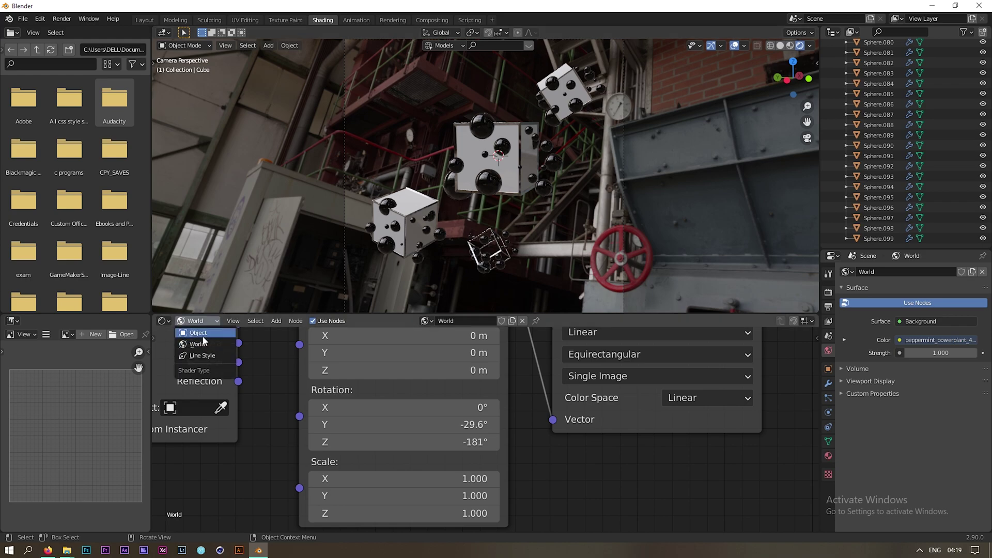
left_click(199, 333)
scroll(454, 367, "down", 9)
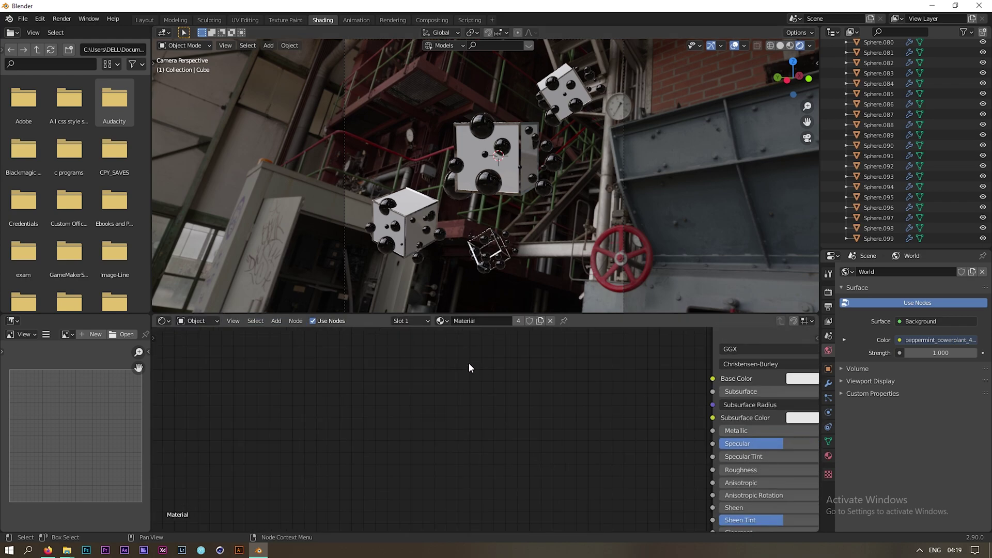
middle_click_drag(472, 402, 303, 424)
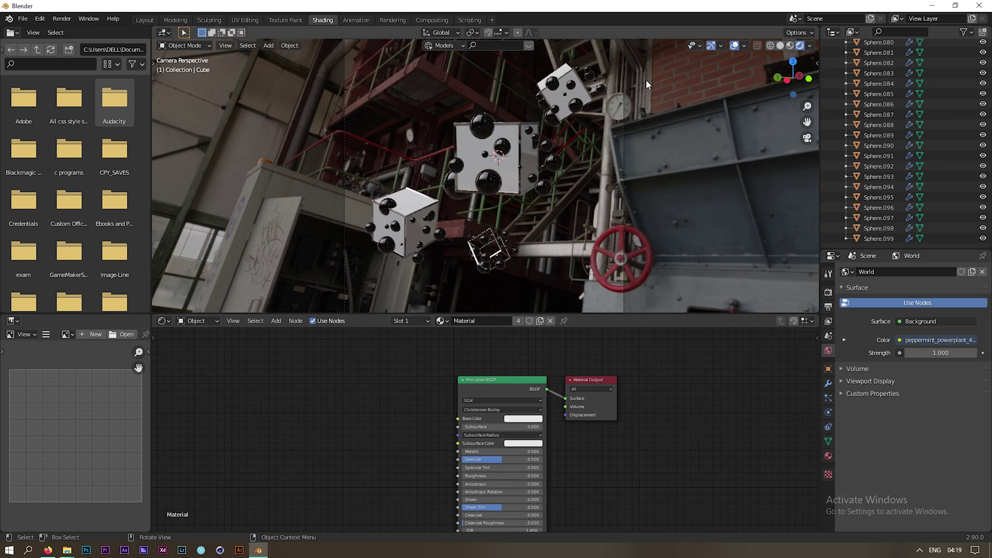
Step: Show the Layout workspace's camera view in Rendered shading and render the active scene as an image
left_click(145, 19)
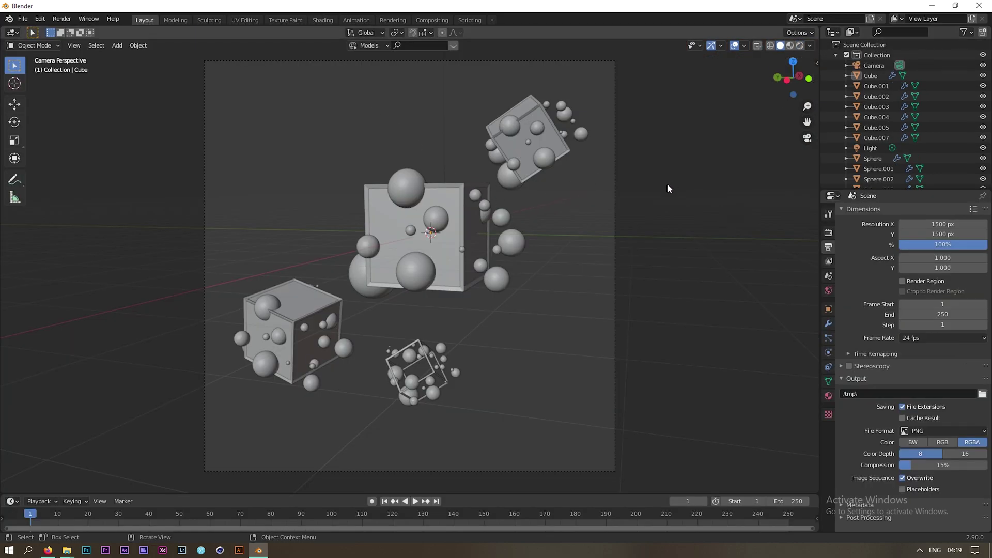
key("z")
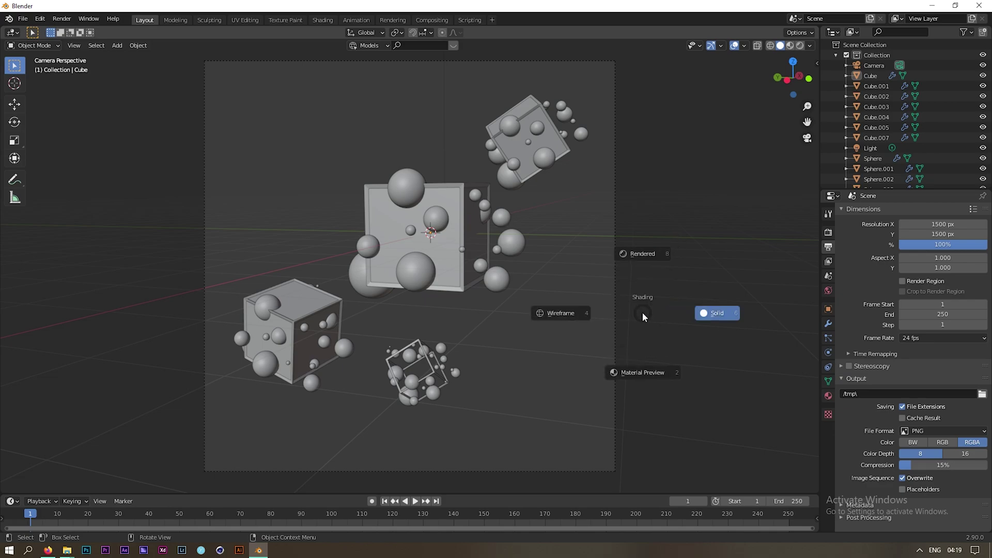
left_click(646, 253)
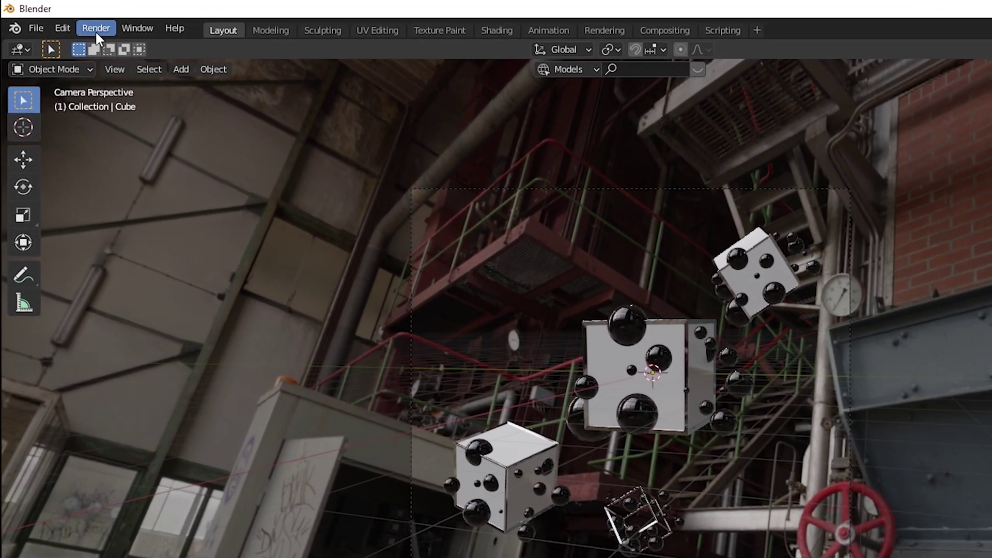
left_click(61, 19)
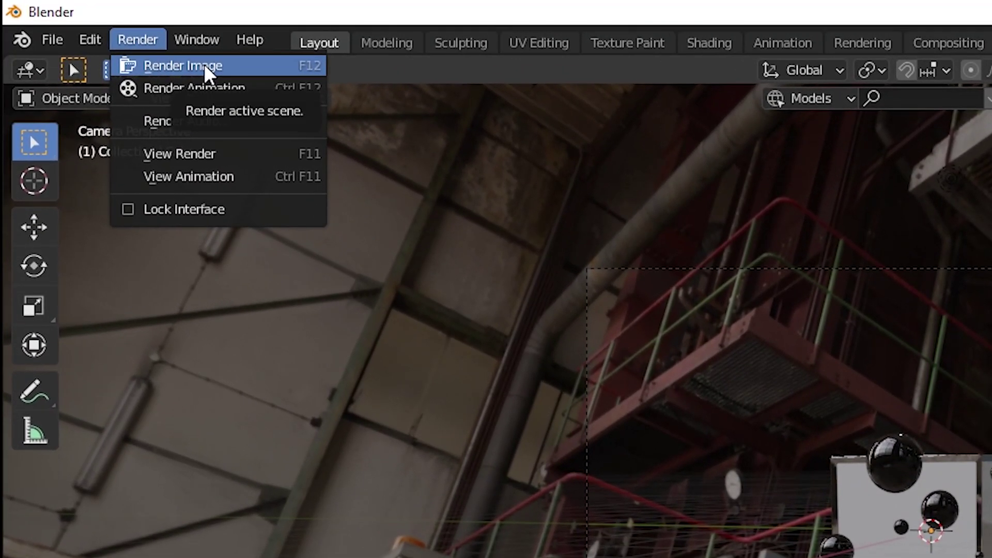
left_click(203, 65)
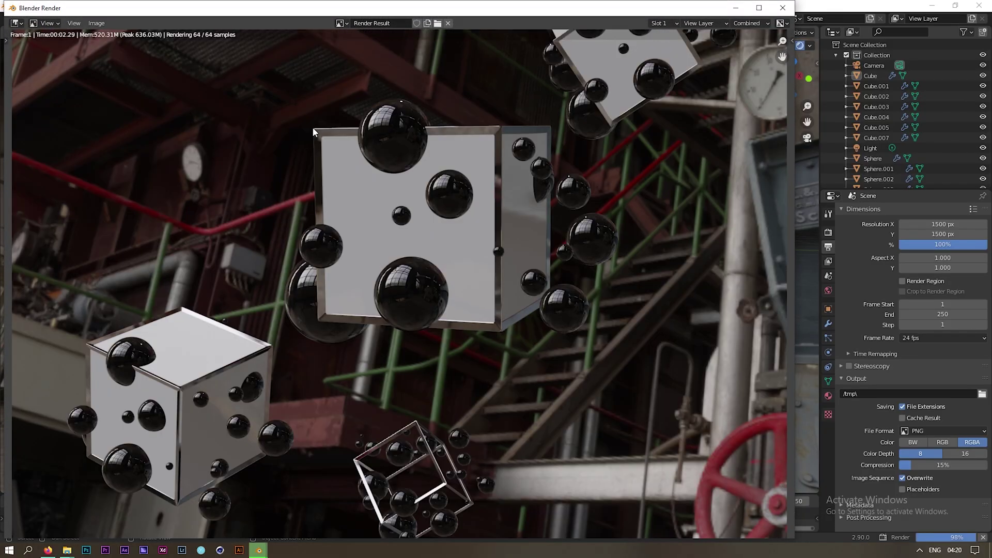
Step: Close the finished render result and switch the scene's render engine from Eevee to Cycles
scroll(362, 205, "down", 3)
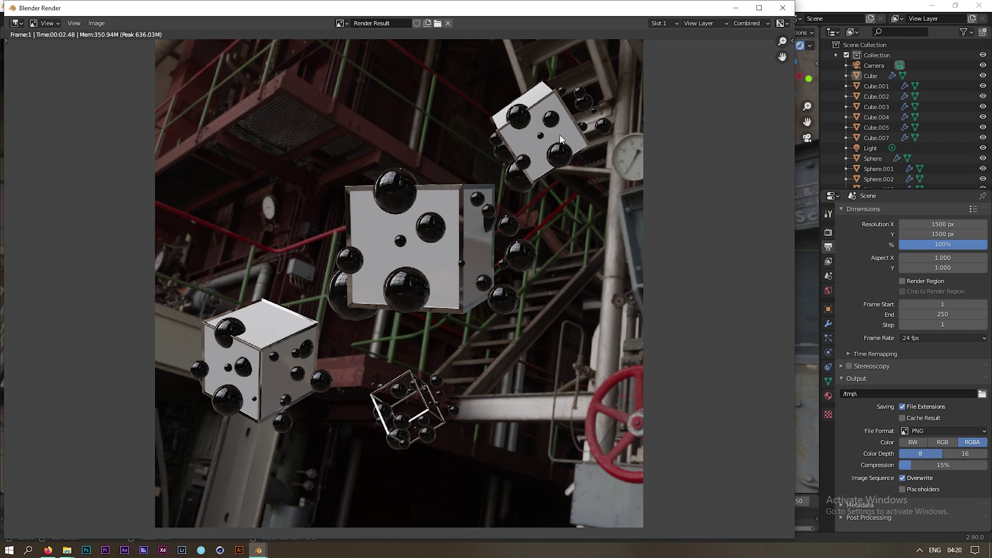
left_click(783, 9)
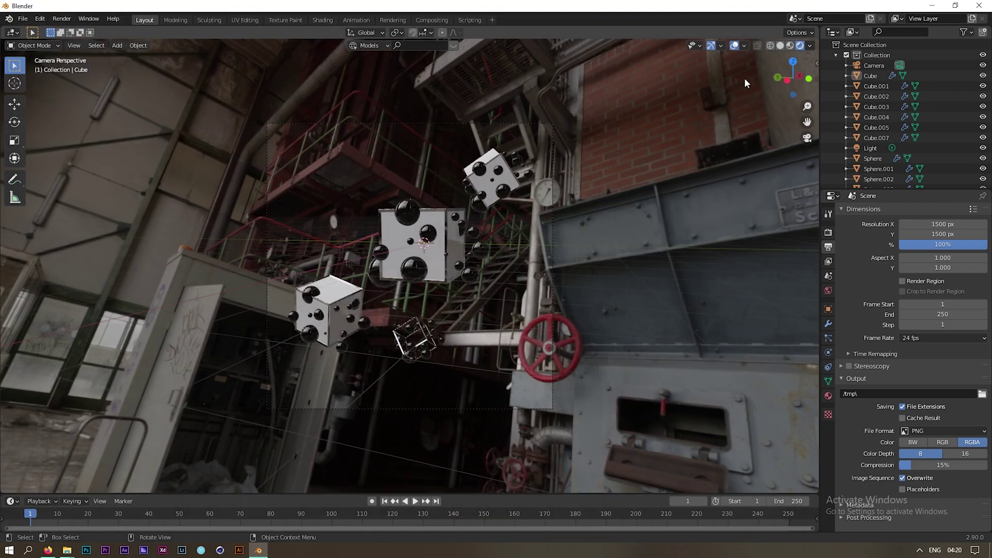
left_click(828, 233)
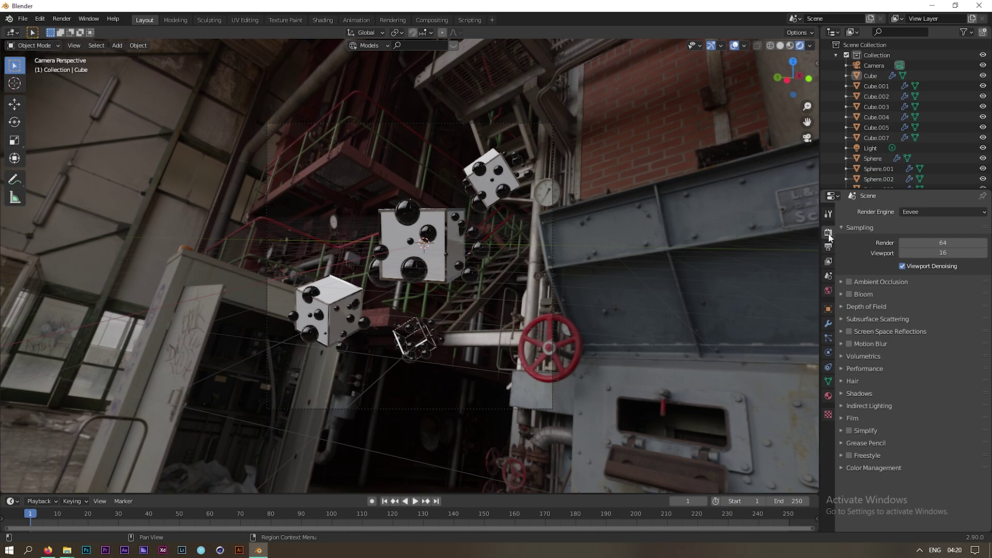
left_click(927, 213)
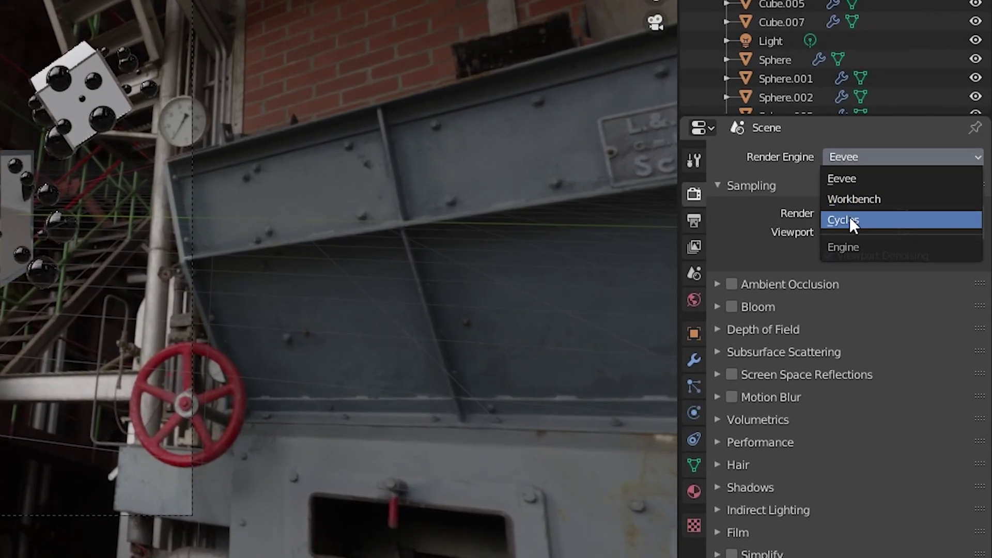
left_click(851, 219)
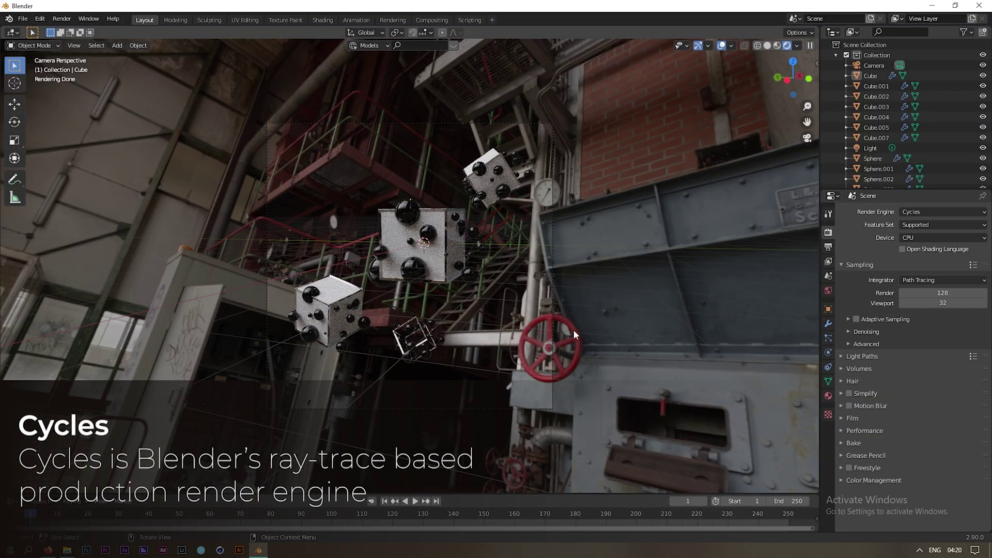
Step: Restrict the viewport rendering to the camera frame with a render region and render the scene as an image
key("ctrl+b")
left_click_drag(578, 438, 263, 114)
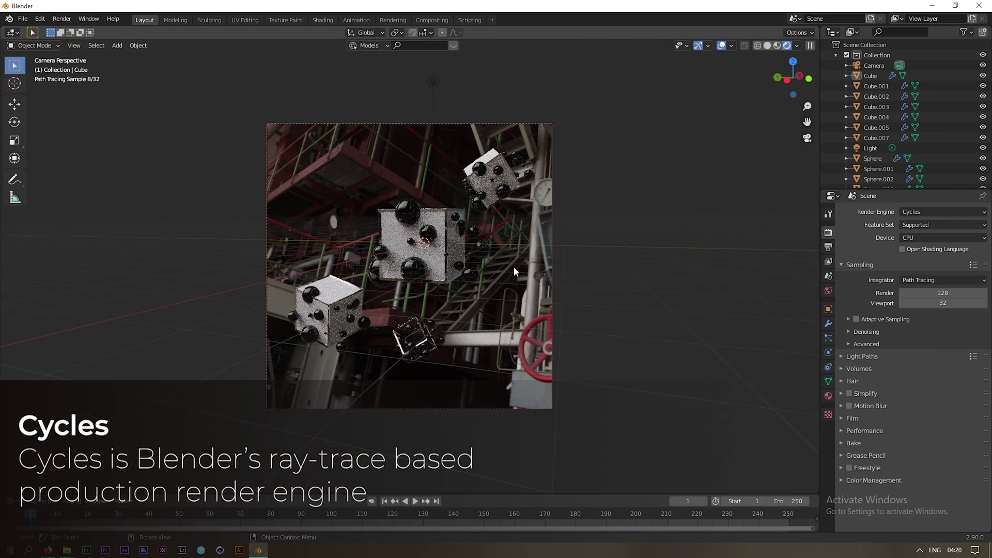
scroll(501, 274, "up", 2)
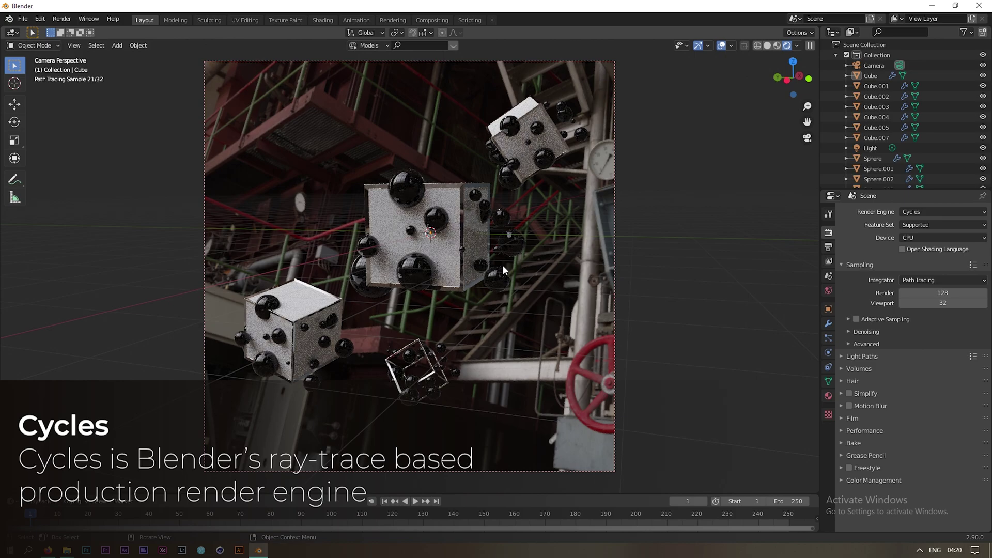
key("F12")
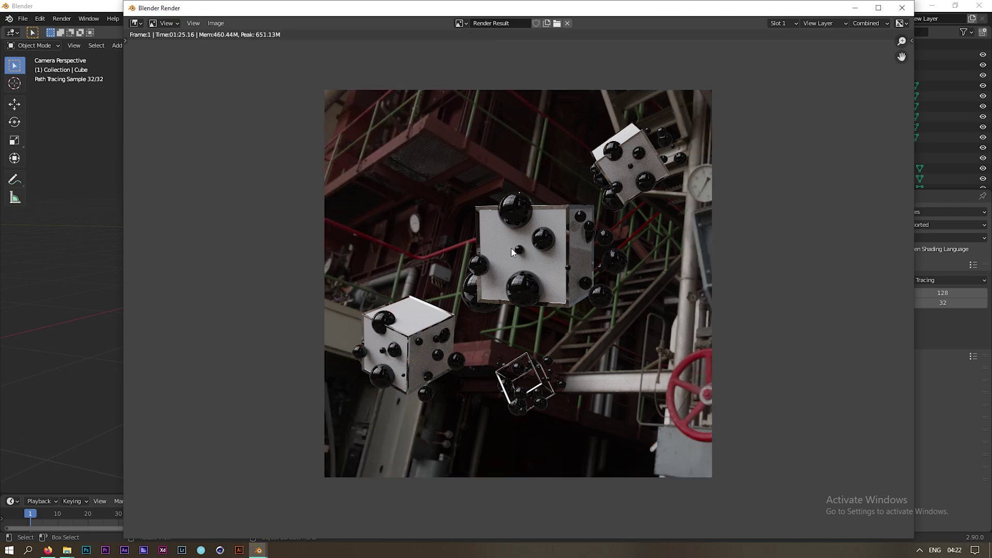
Step: Examine the Cycles render for noise, soft shadows and reflections on the cube faces and spheres, and close the result
scroll(491, 200, "up", 4)
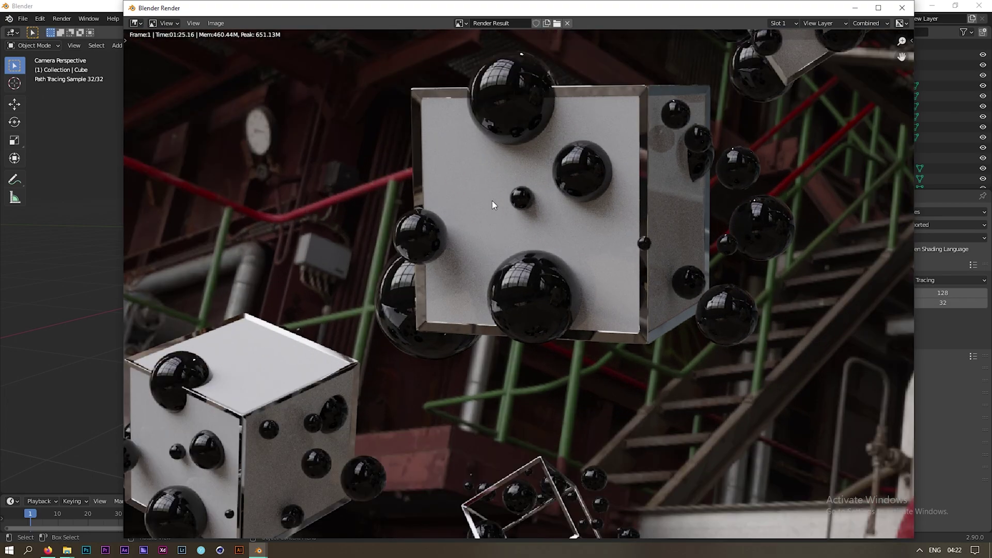
scroll(492, 204, "down", 4)
scroll(524, 217, "up", 2)
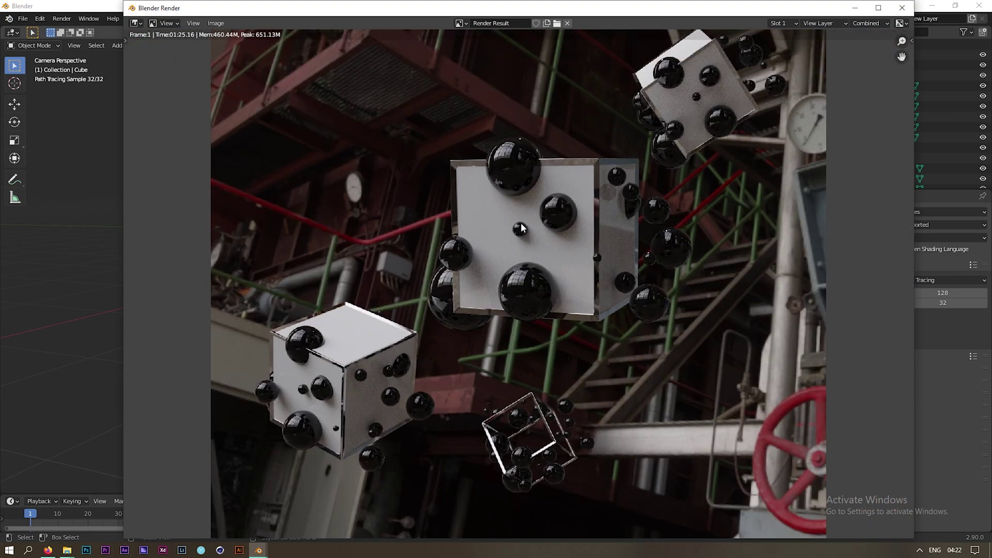
scroll(494, 251, "up", 1)
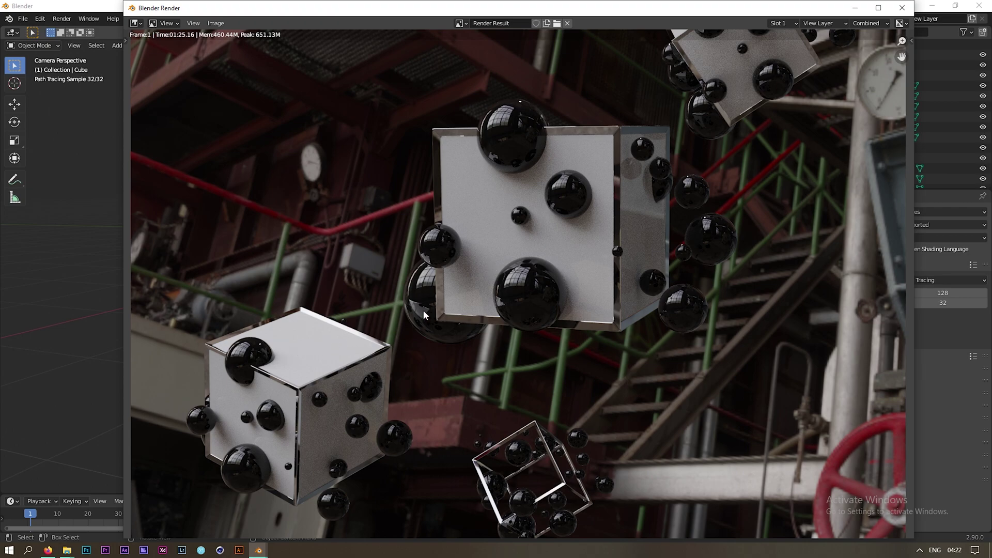
scroll(511, 285, "down", 1)
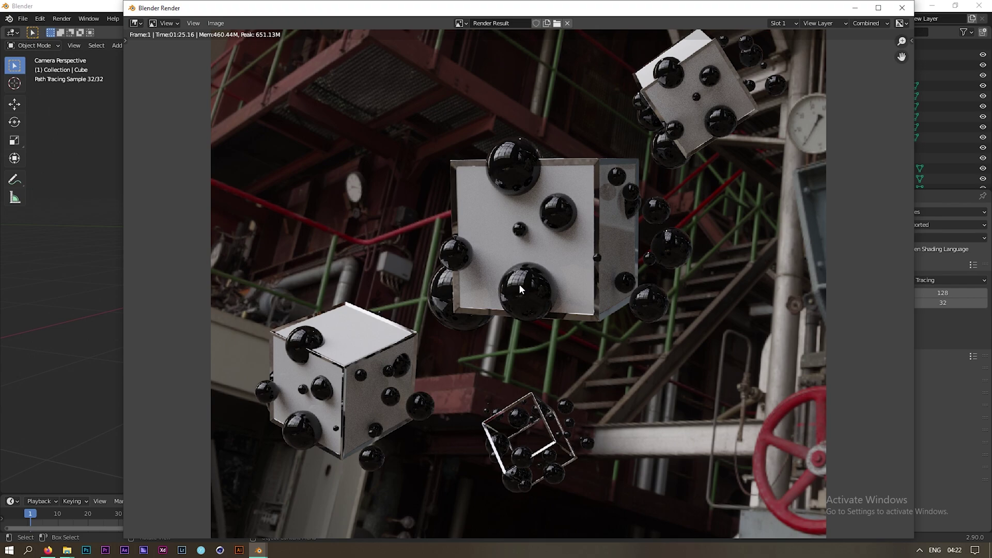
scroll(519, 286, "down", 2)
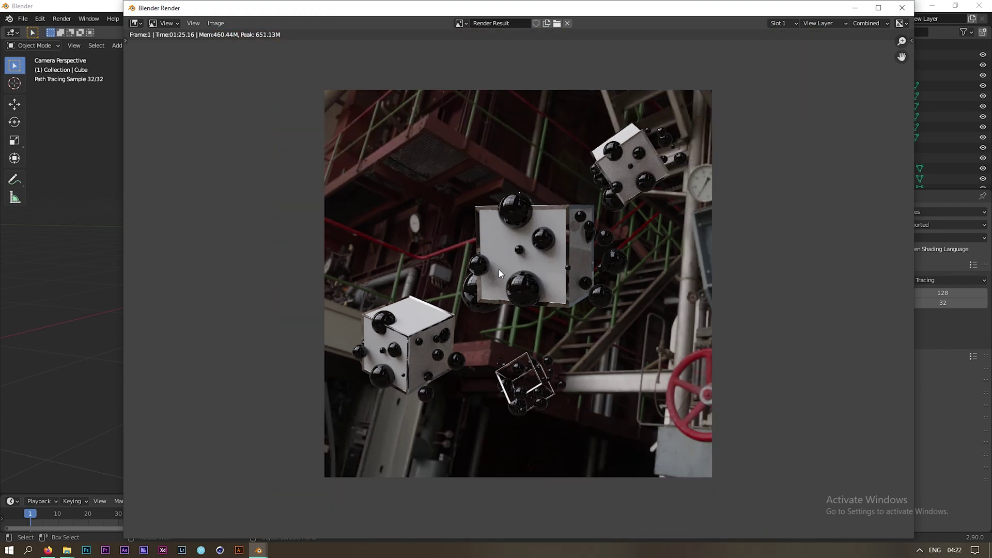
scroll(526, 269, "up", 4)
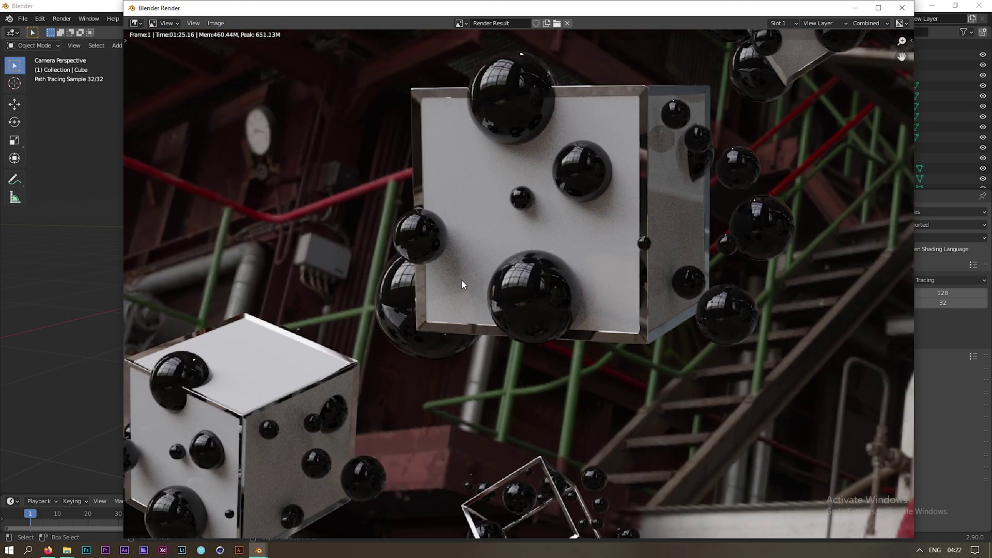
scroll(461, 280, "up", 5)
middle_click_drag(404, 262, 522, 333)
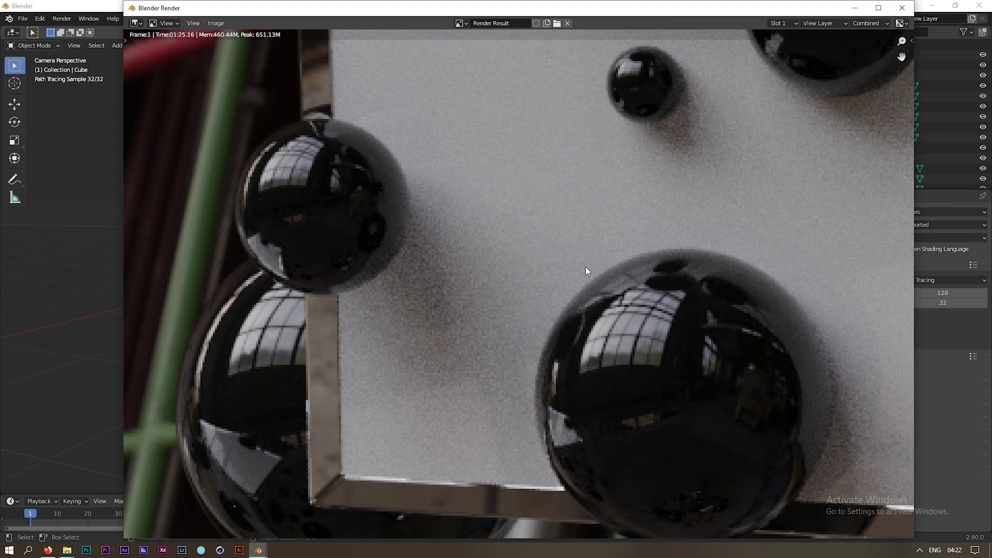
scroll(585, 267, "down", 9)
scroll(536, 368, "down", 2)
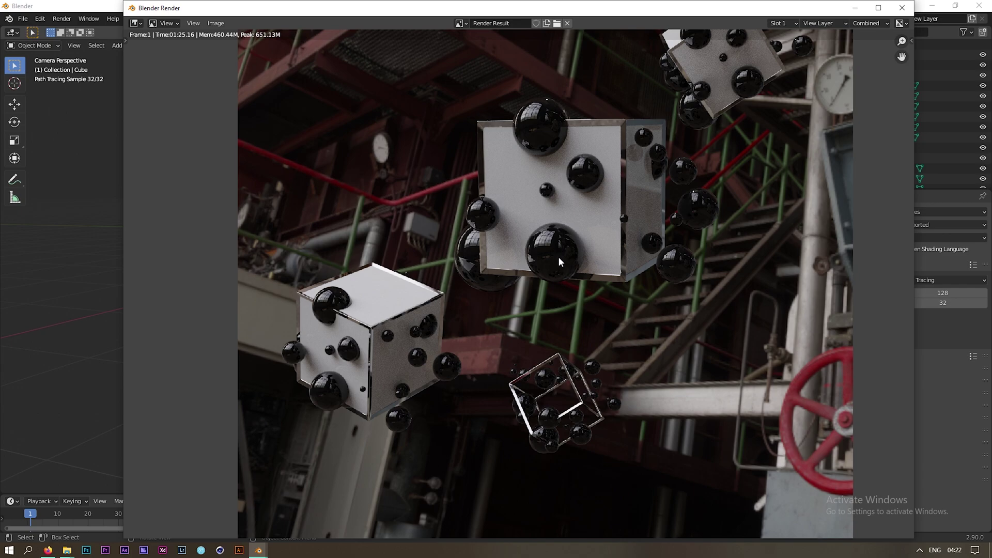
scroll(508, 204, "up", 3)
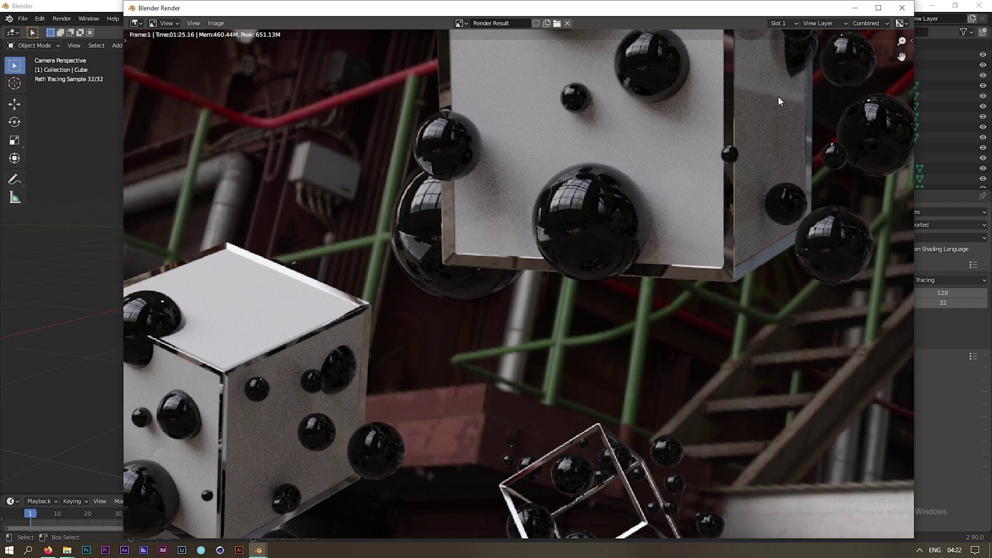
left_click(901, 8)
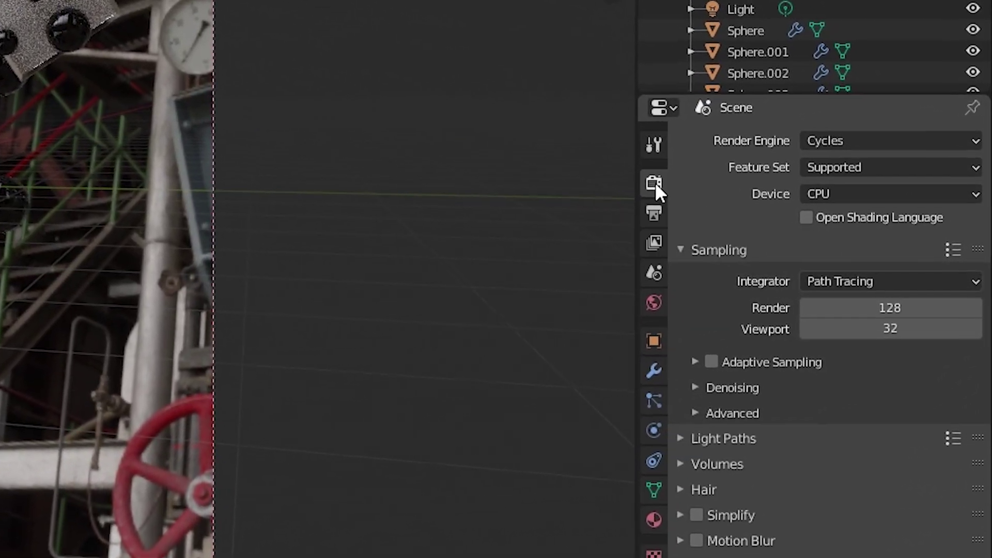
Step: Set the Cycles render device to GPU Compute and enable Adaptive Sampling
left_click(813, 192)
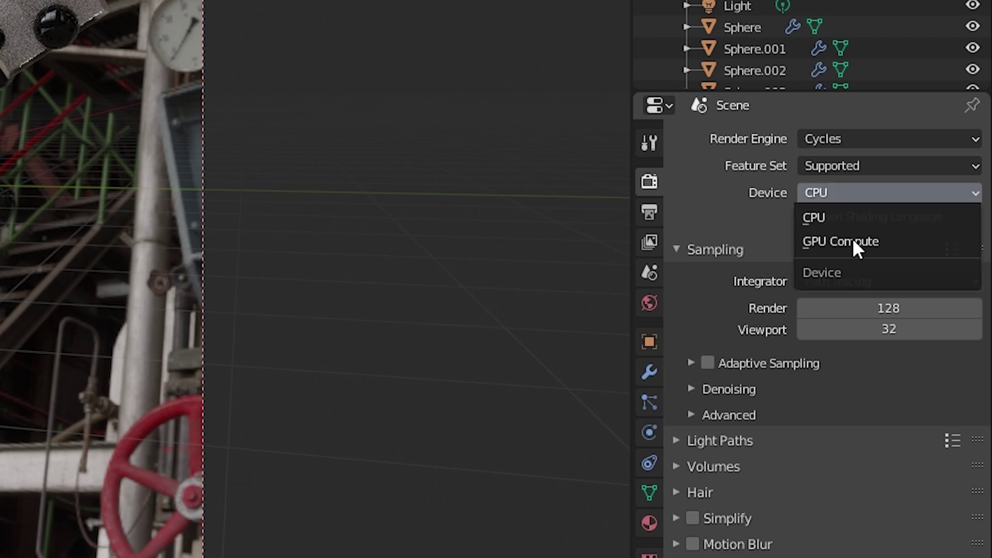
left_click(820, 241)
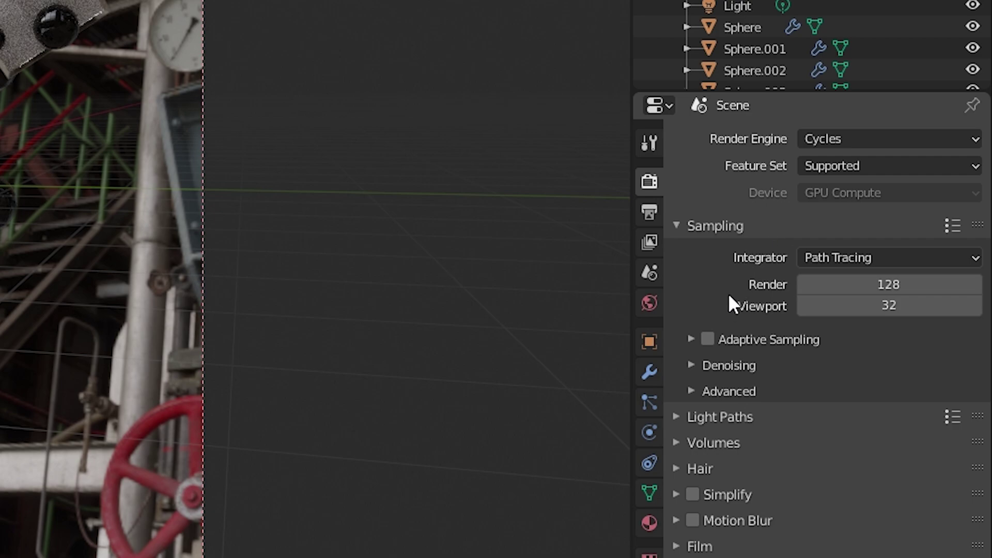
left_click(707, 339)
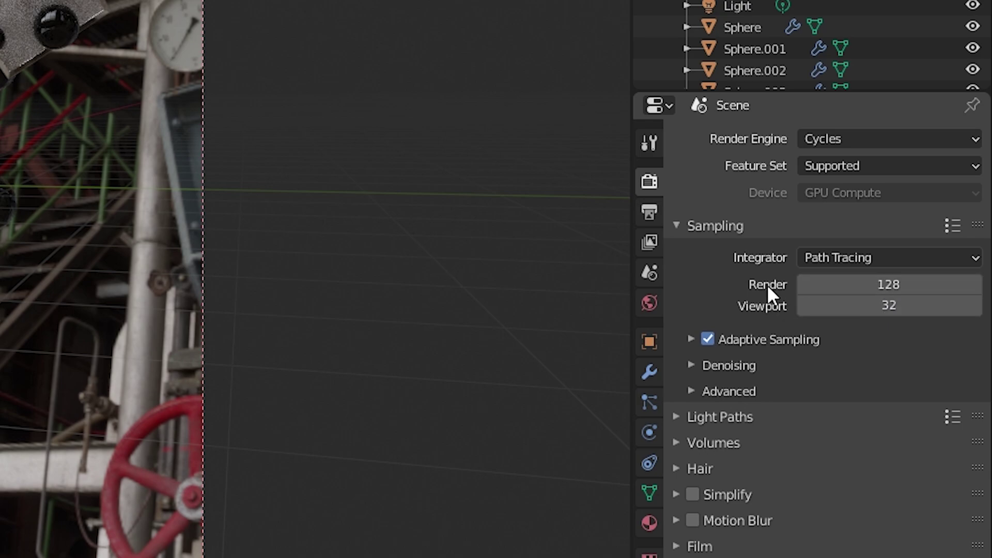
Step: Set the number of render samples to 500
left_click(891, 285)
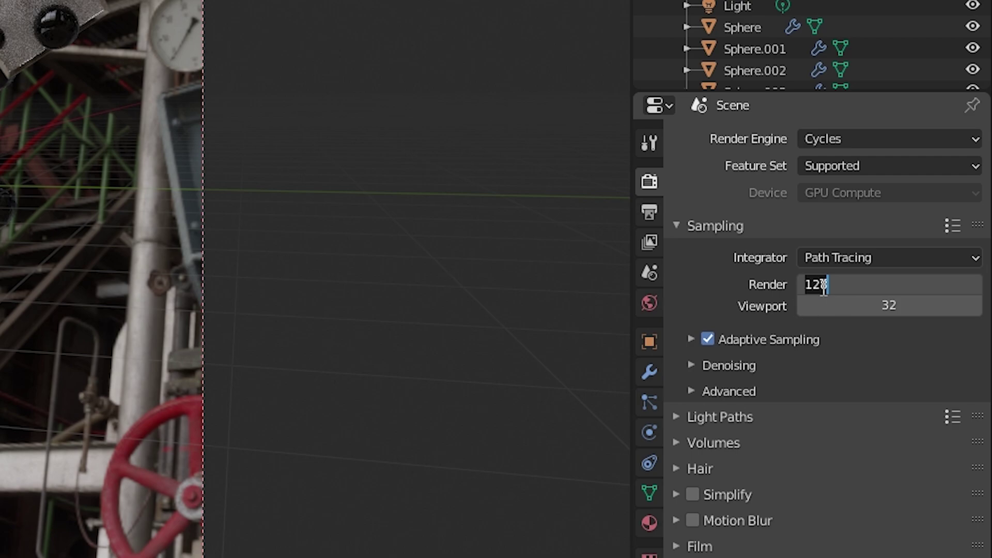
type("500")
key("Return")
scroll(472, 260, "up", 3)
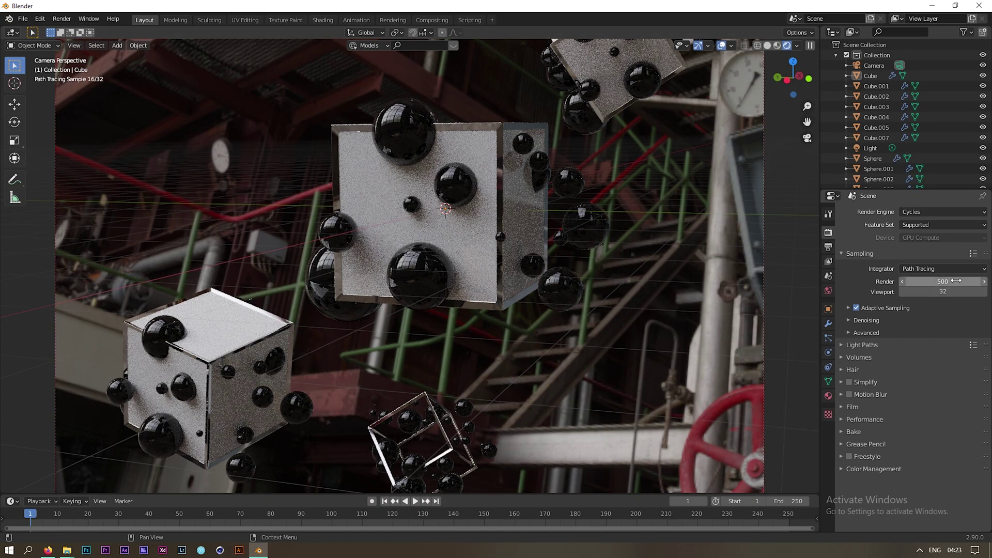
Step: Enable denoising for the final render and choose OptiX as the denoiser
left_click(849, 319)
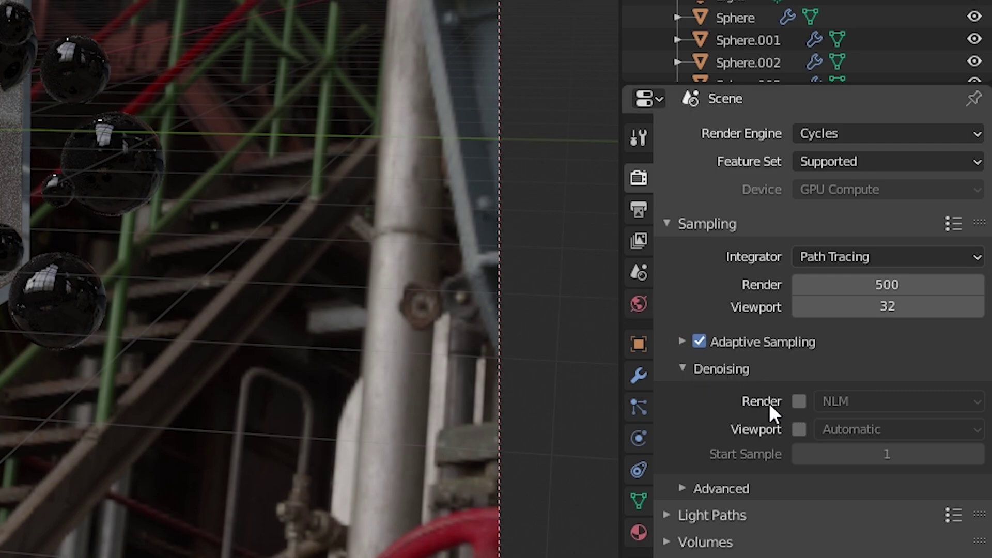
left_click(798, 401)
left_click(837, 398)
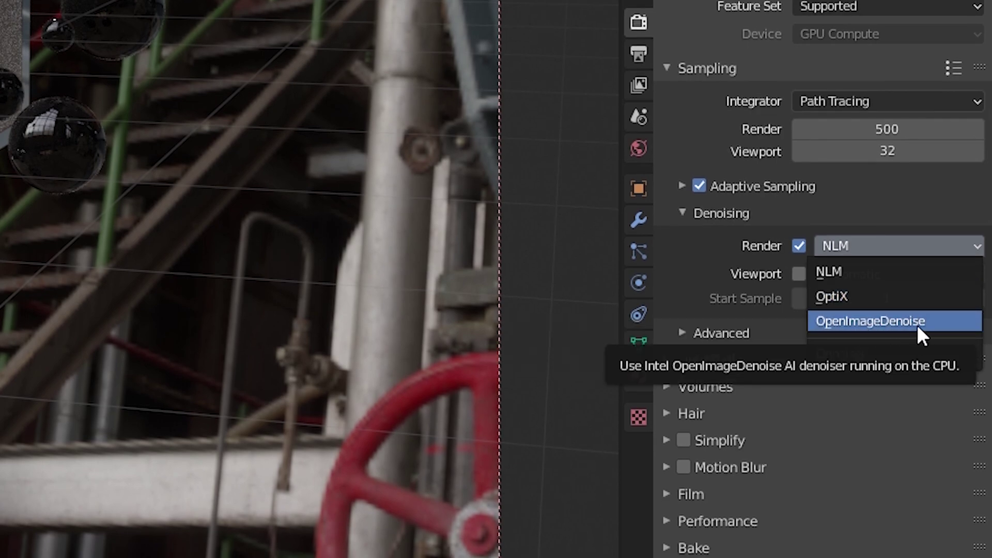
left_click(842, 293)
left_click(873, 245)
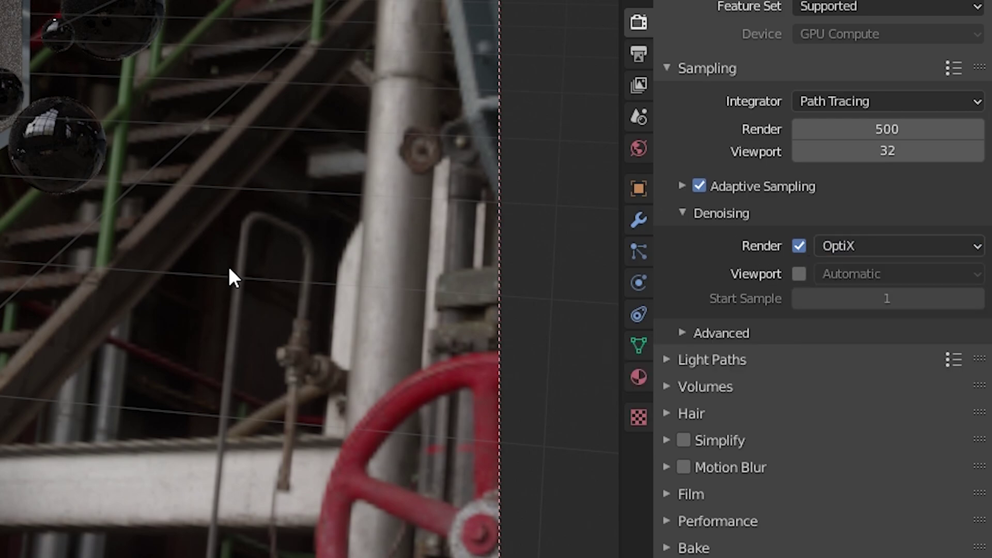
Step: Render the scene with the new sampling and denoising settings and inspect the central cube's surfaces up close
scroll(230, 265, "down", 3)
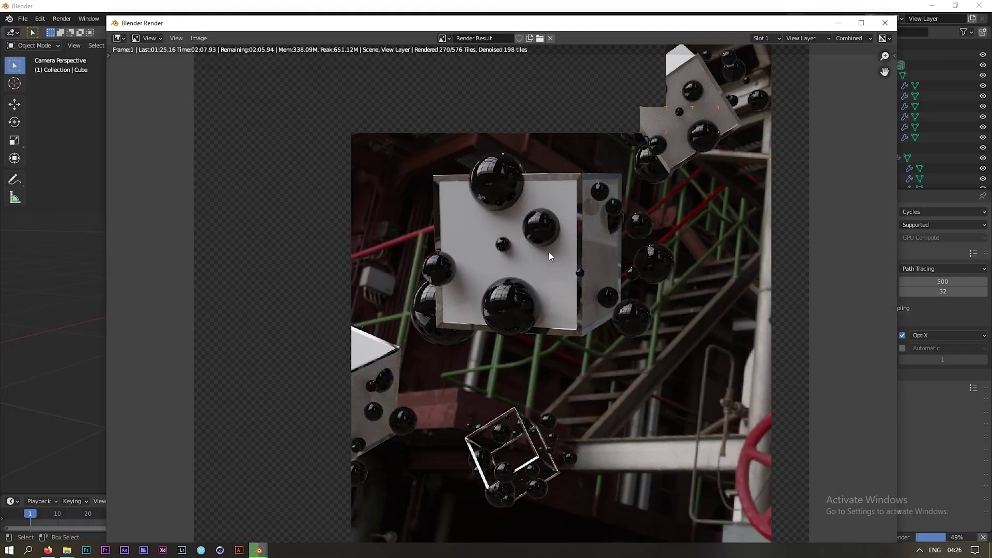
scroll(626, 122, "down", 2)
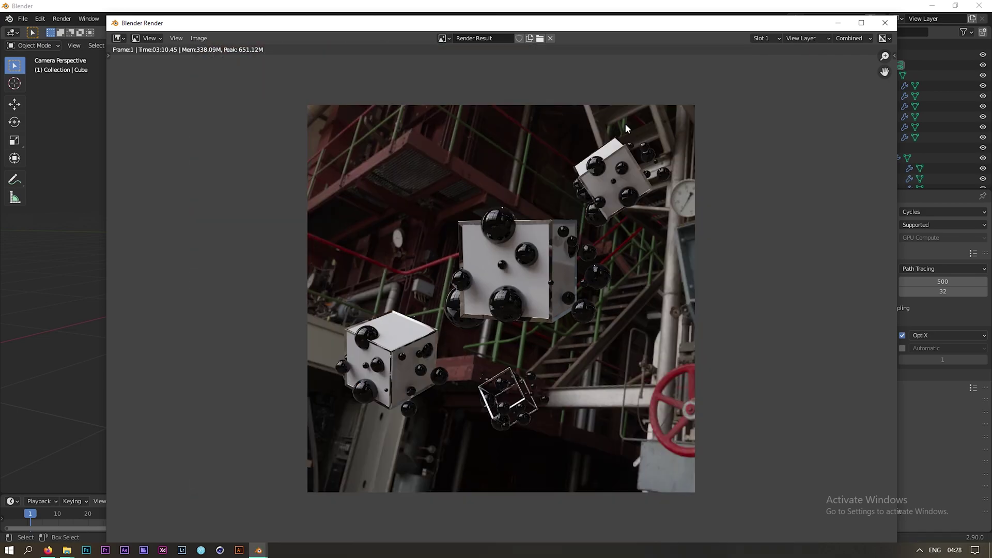
scroll(540, 221, "up", 5)
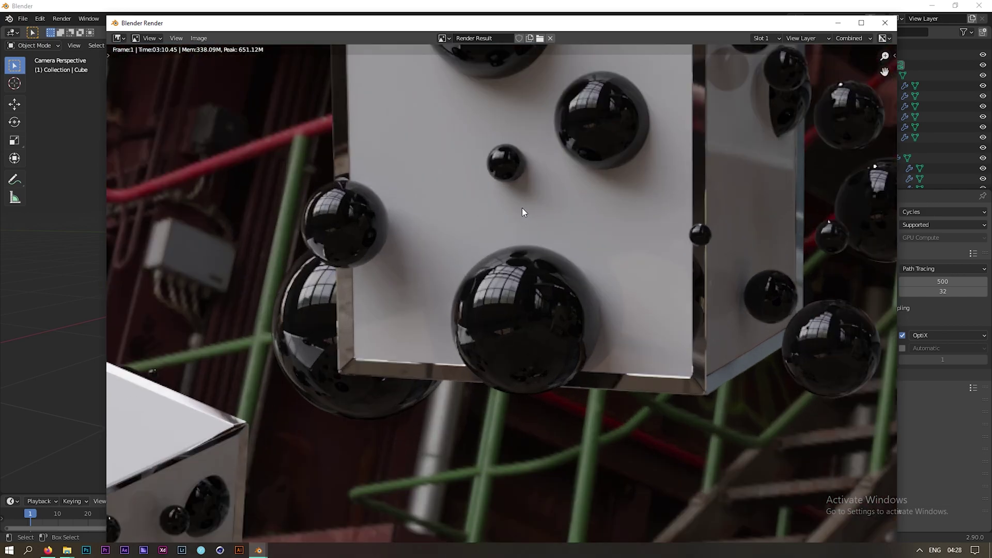
middle_click_drag(448, 160, 497, 221)
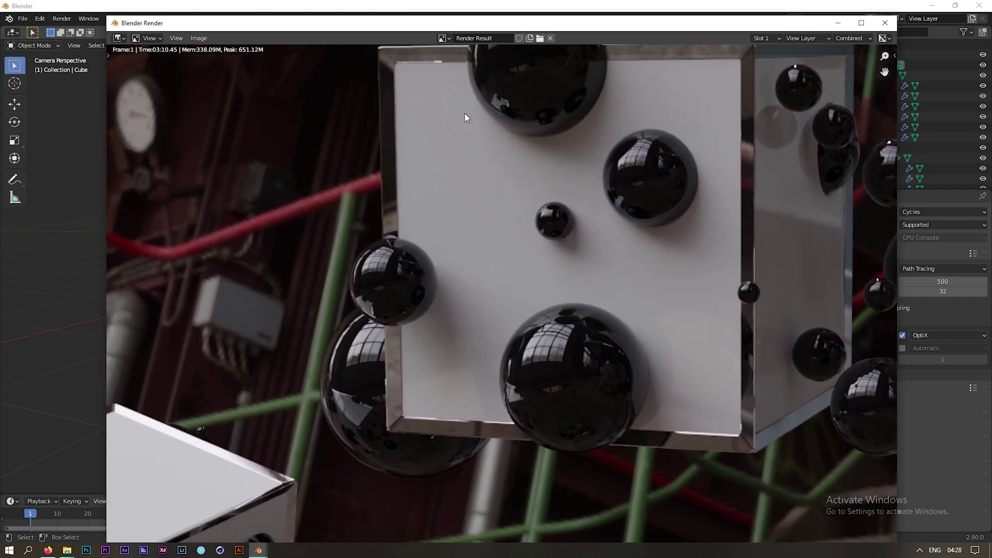
scroll(488, 157, "down", 2)
scroll(545, 180, "down", 4)
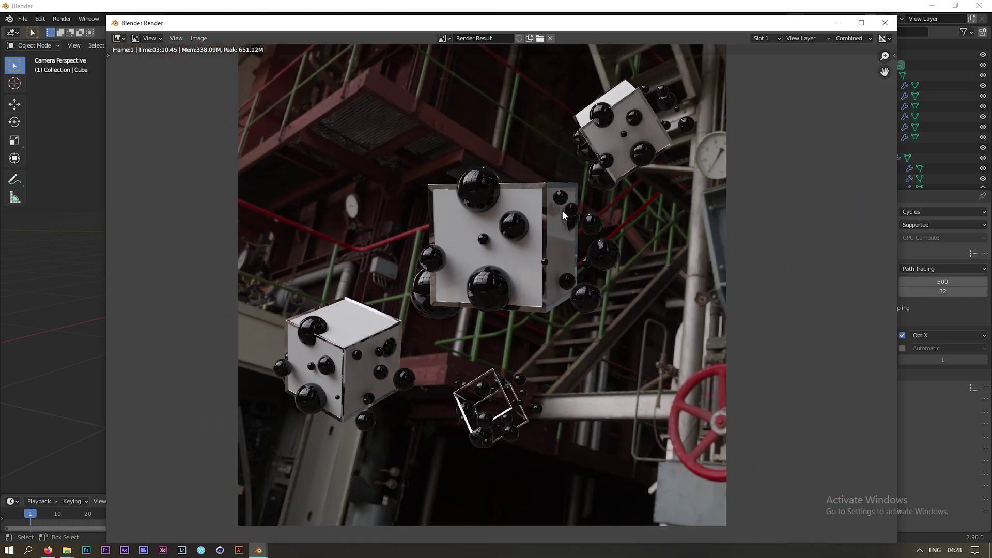
scroll(532, 186, "down", 2)
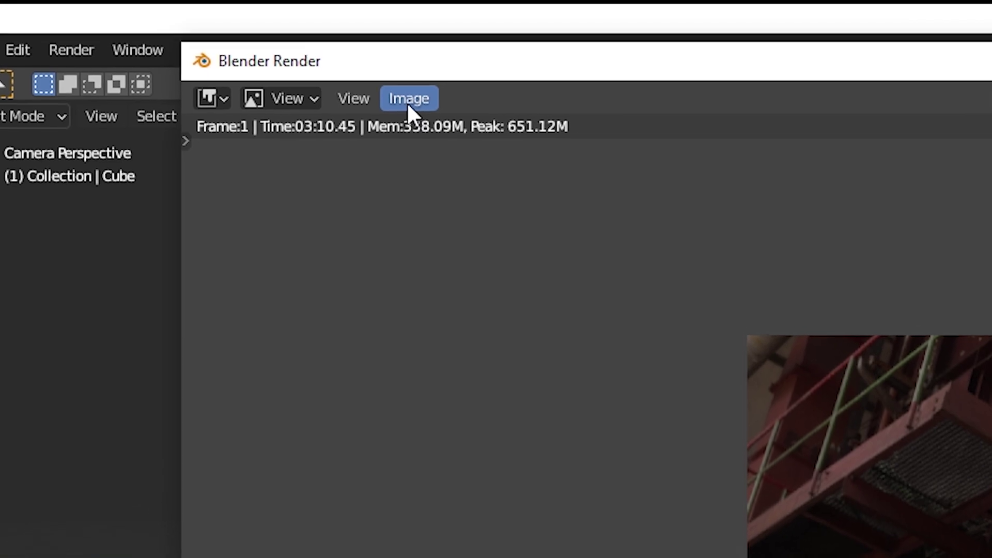
Step: Save the rendered image as a PNG named "abstract artwork" in the Desktop folder
left_click(407, 101)
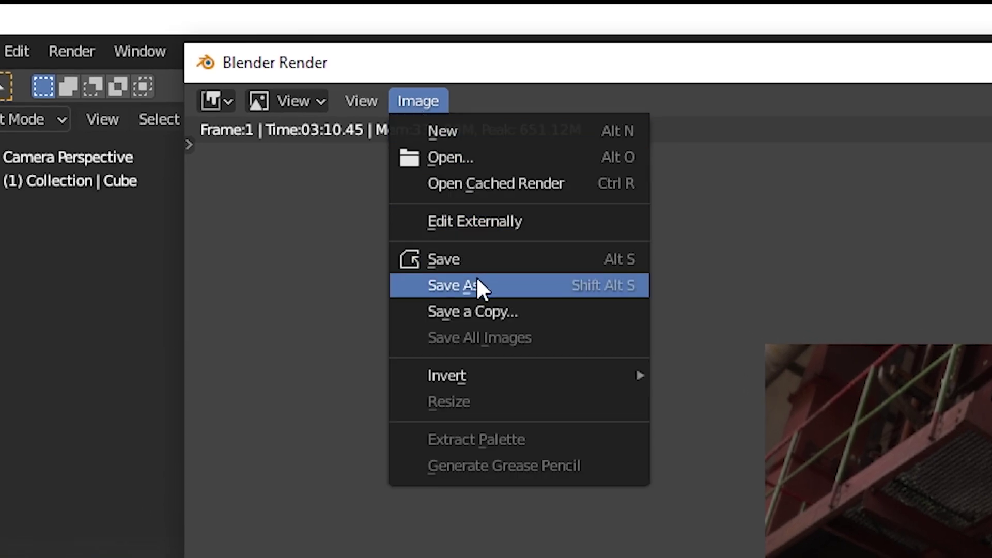
left_click(477, 283)
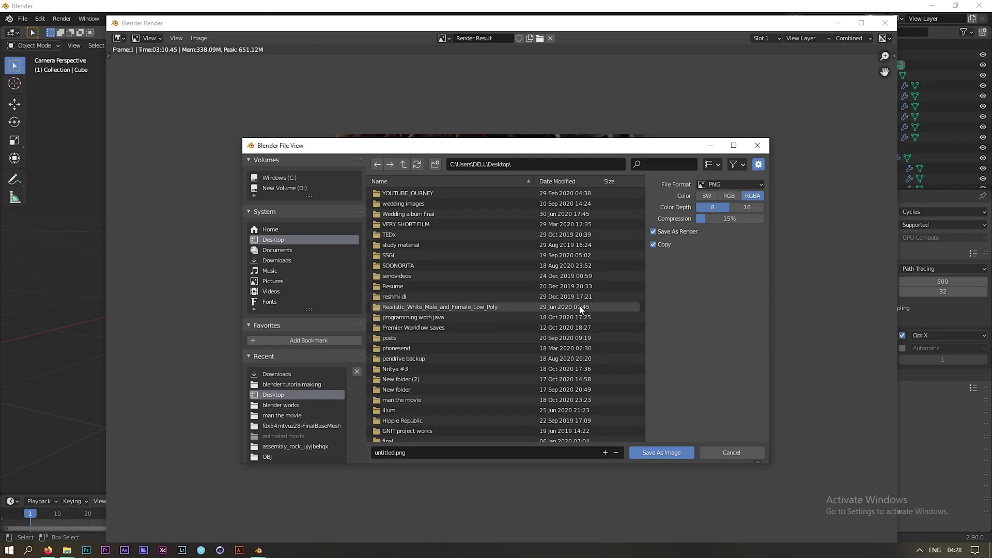
left_click(444, 453)
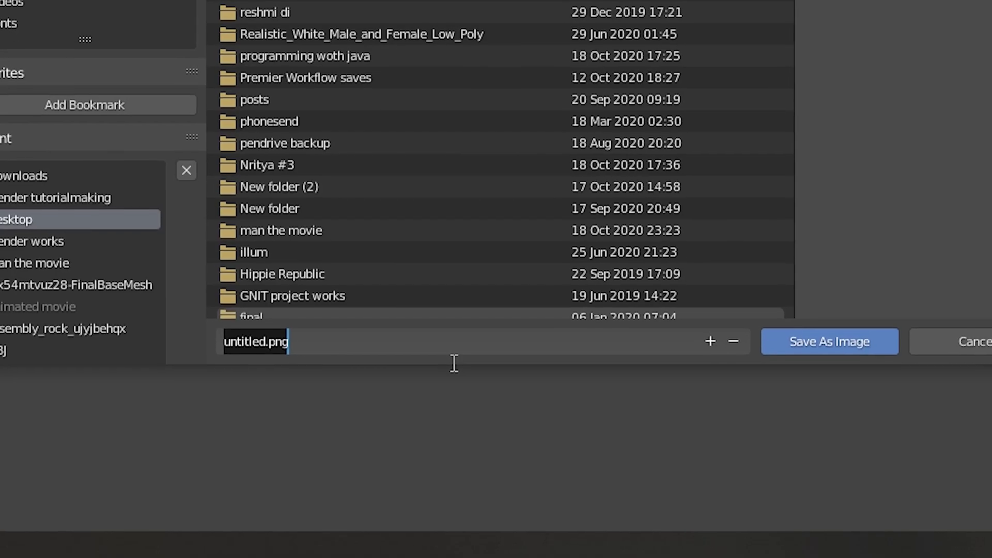
type("abstract art")
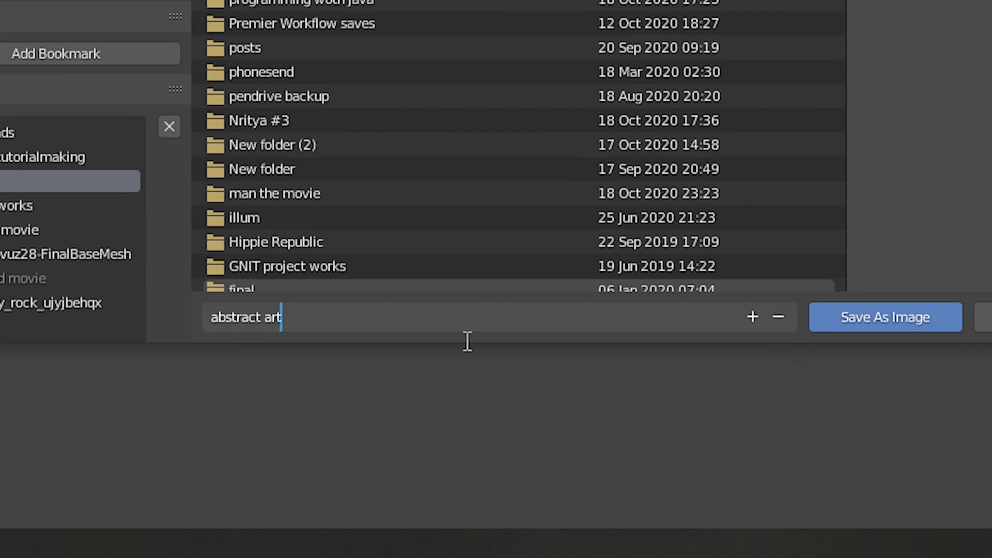
type("work")
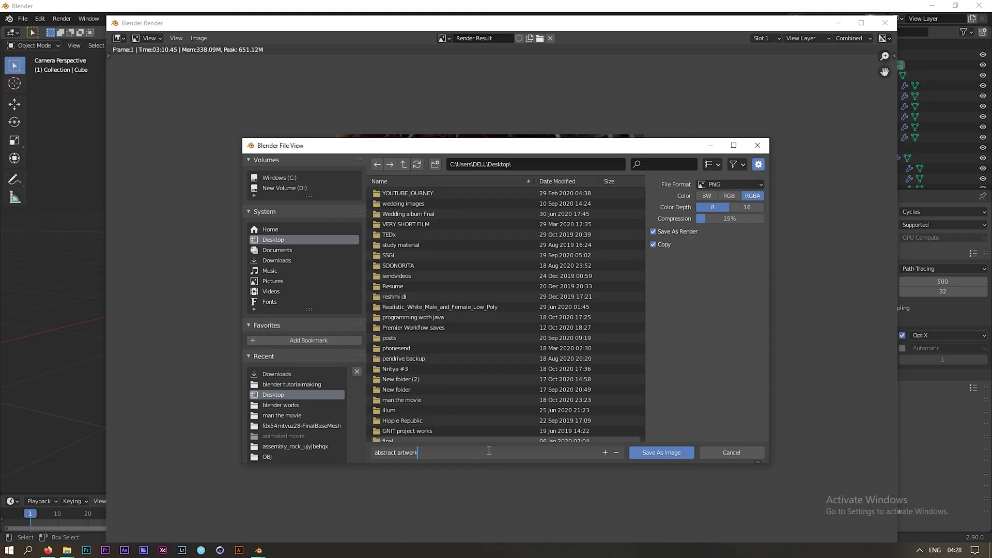